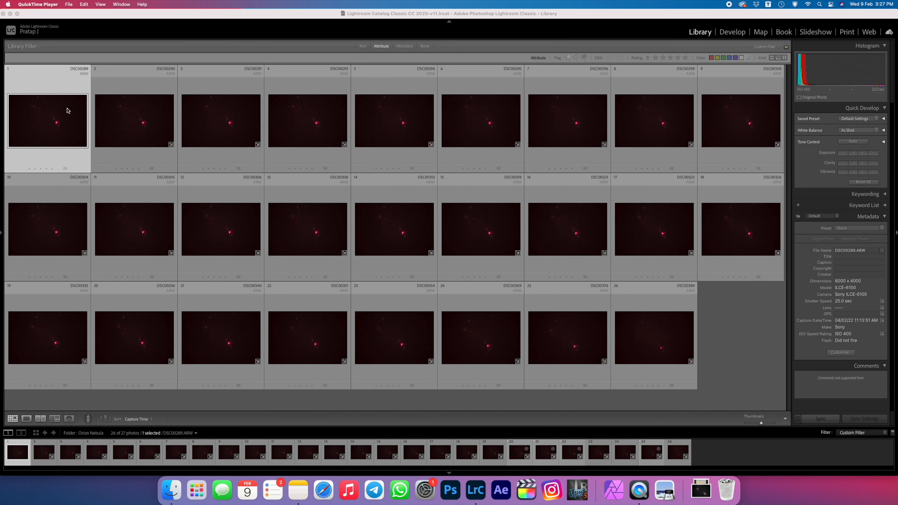
# - Enlarge the first photo, DSC00289.ARW, and inspect the faint red nebula and the stars around it up close
pyautogui.doubleClick(5, 104)
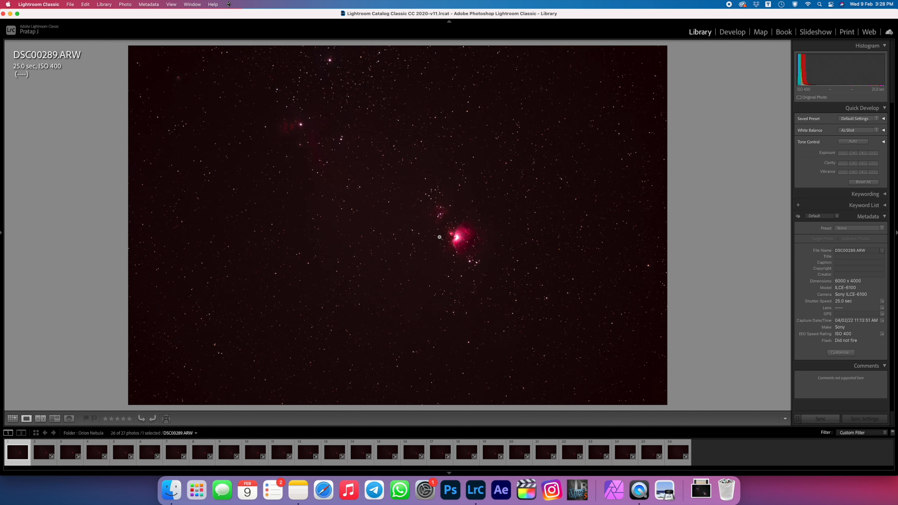
pyautogui.click(305, 134)
pyautogui.moveTo(306, 133); pyautogui.dragTo(370, 175)
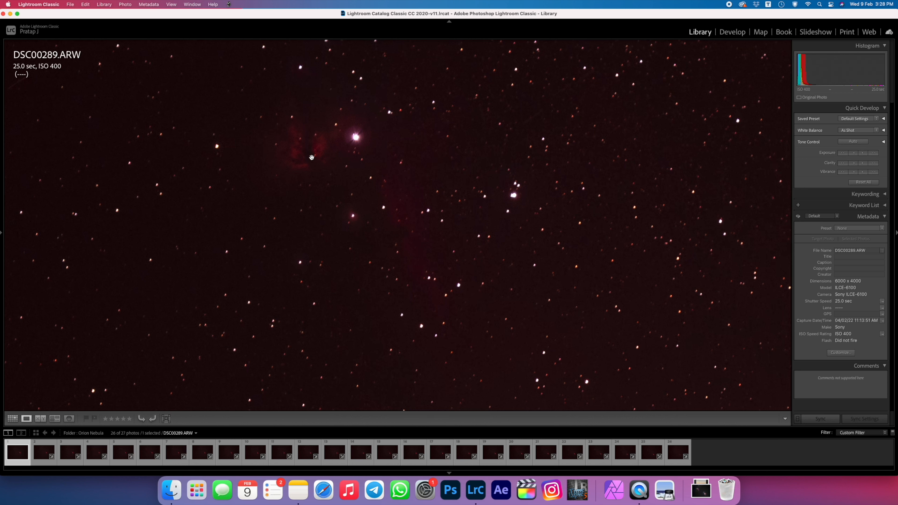
pyautogui.click(458, 196)
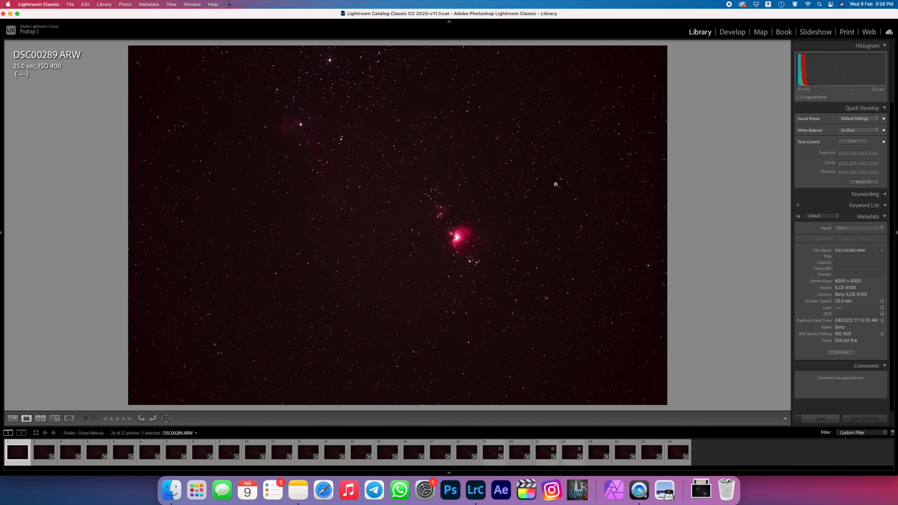
# - Correct the white balance of DSC00289.ARW in Develop by sampling the bright star near the photo's upper edge as neutral
pyautogui.click(729, 28)
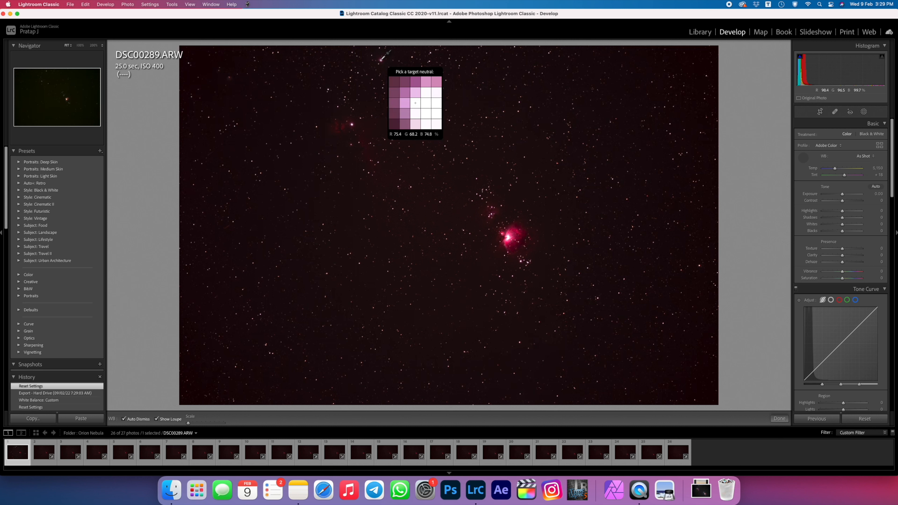
pyautogui.click(381, 58)
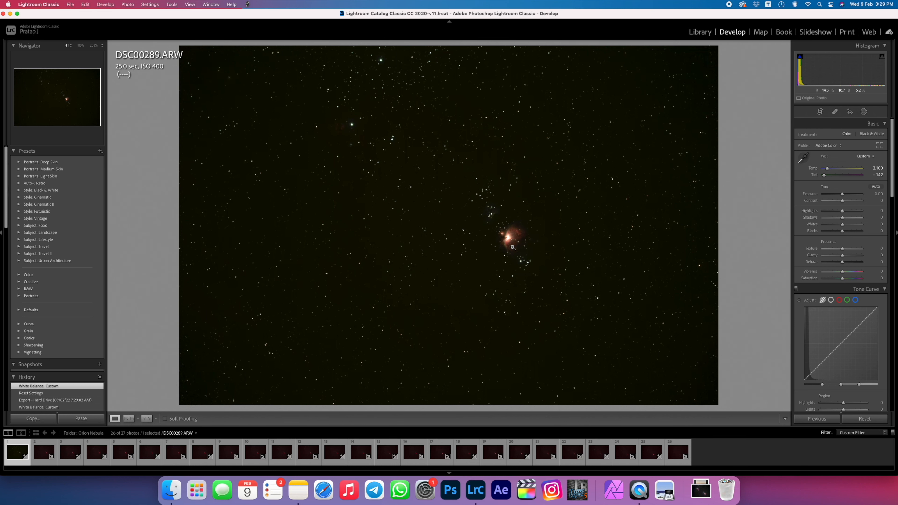
# - Synchronize all develop settings from DSC00289.ARW to every photo in the Orion Nebula folder, then clear the selection
pyautogui.press('g')
pyautogui.press('super+a')
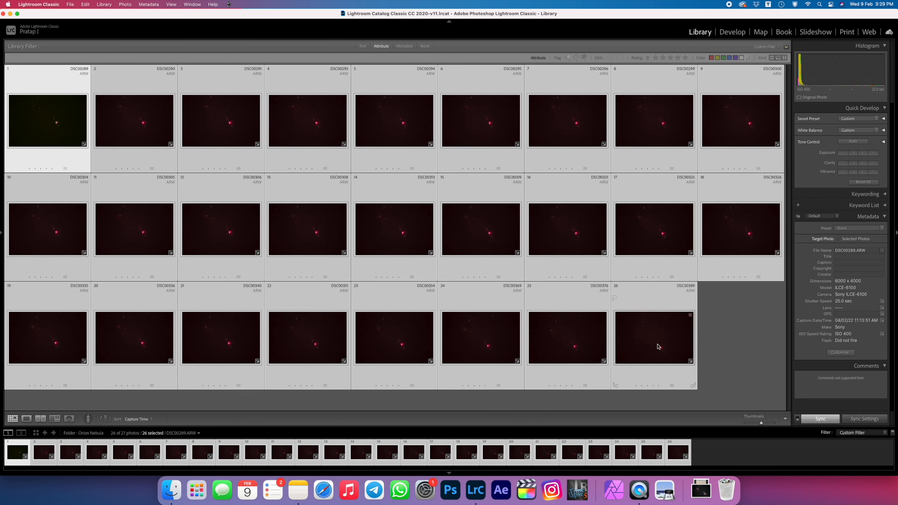
pyautogui.click(864, 419)
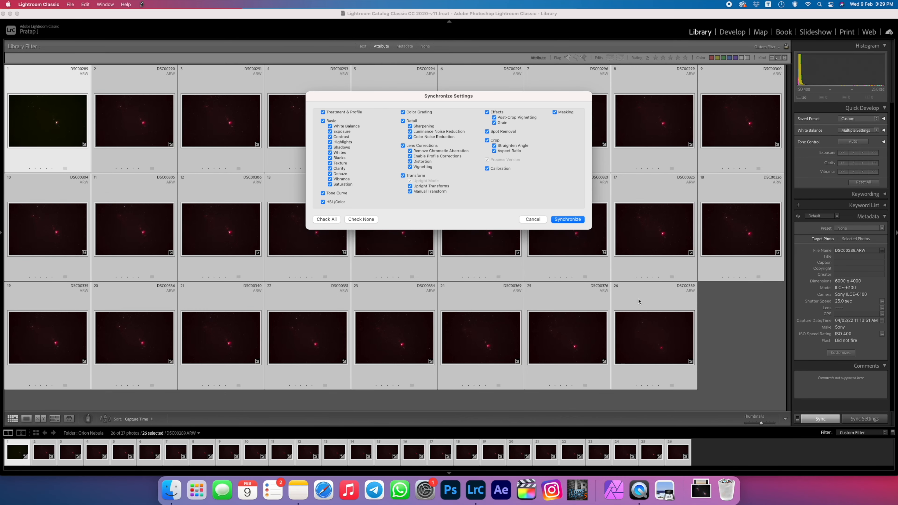
pyautogui.click(567, 218)
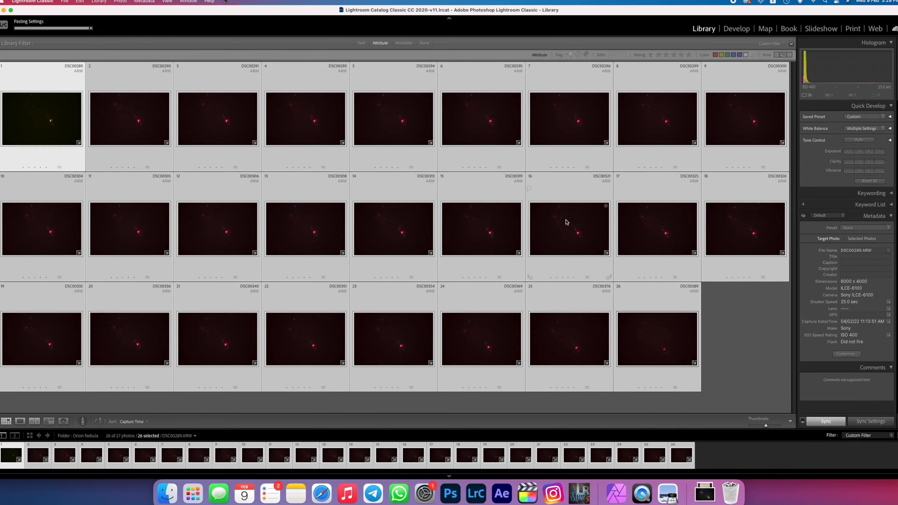
pyautogui.click(739, 297)
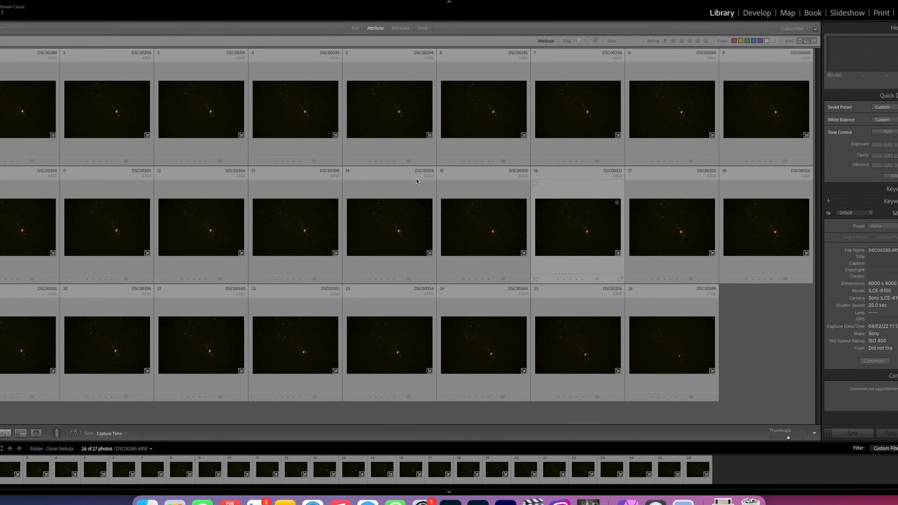
# - Review the synchronized photos one by one in enlarged view, going forward to the last frame and back through the series
pyautogui.doubleClick(32, 103)
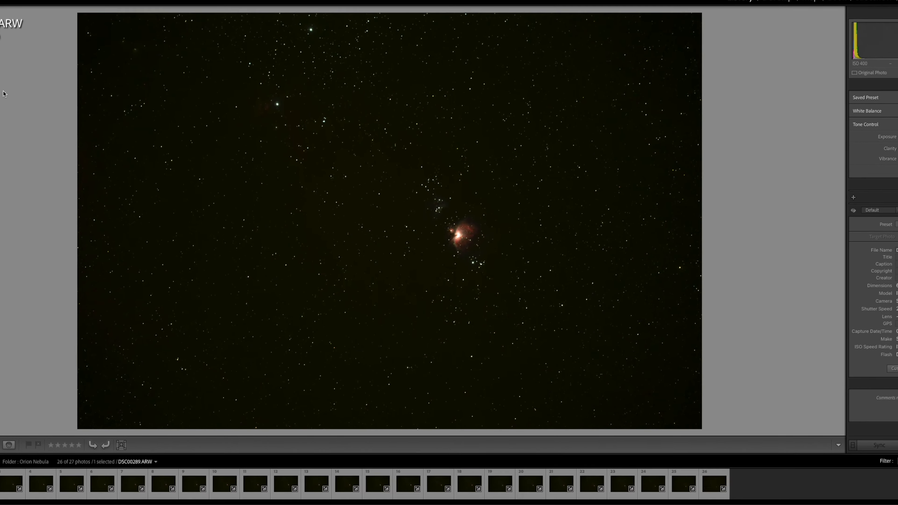
pyautogui.press('Right')
pyautogui.press('Right')
pyautogui.press('Right')
pyautogui.press('Right')
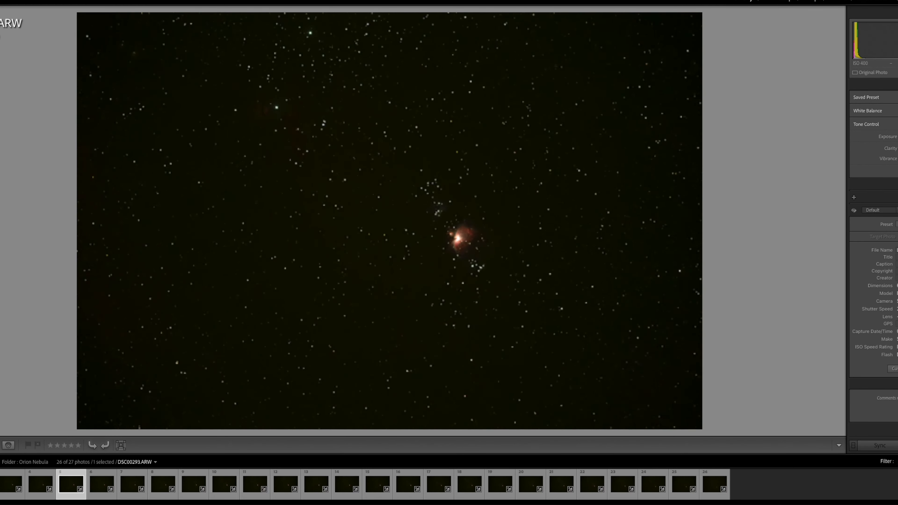
pyautogui.press('Right')
pyautogui.press('Right')
pyautogui.press('Right')
pyautogui.press('Right')
pyautogui.press('Right')
pyautogui.press('Right')
pyautogui.press('Right')
pyautogui.press('Right')
pyautogui.press('Right')
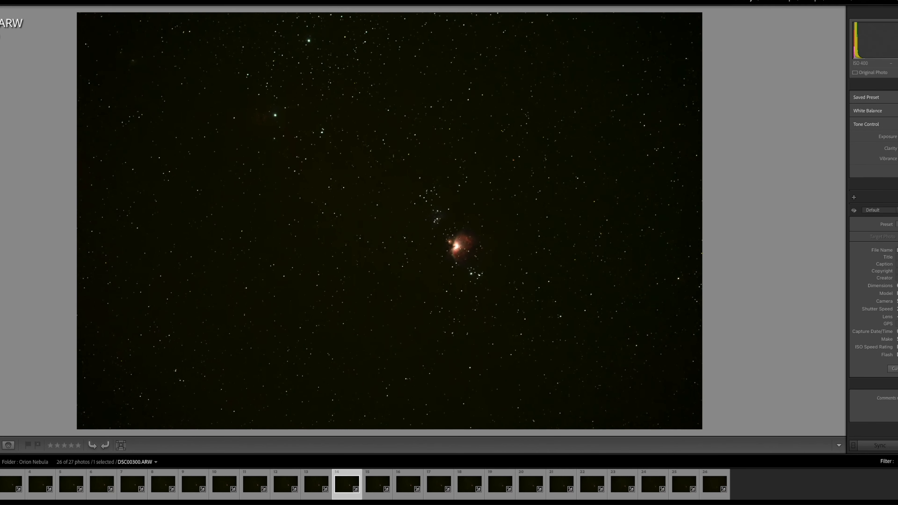
pyautogui.press('Right')
pyautogui.press('Right')
pyautogui.press('Right')
pyautogui.press('Right')
pyautogui.press('Right')
pyautogui.press('Right')
pyautogui.press('Right')
pyautogui.press('Right')
pyautogui.press('Right')
pyautogui.press('Right')
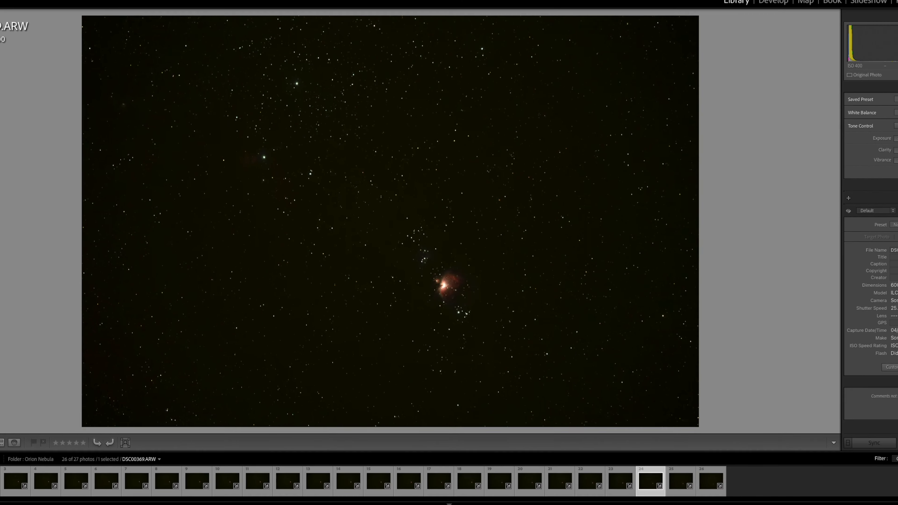
pyautogui.press('Right')
pyautogui.press('Right')
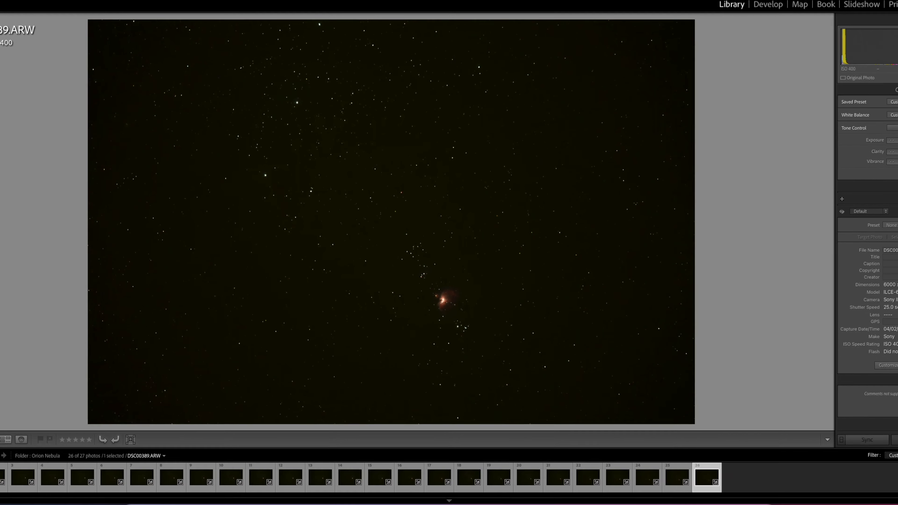
pyautogui.press('Left')
pyautogui.press('Left')
pyautogui.press('Left')
pyautogui.press('Left')
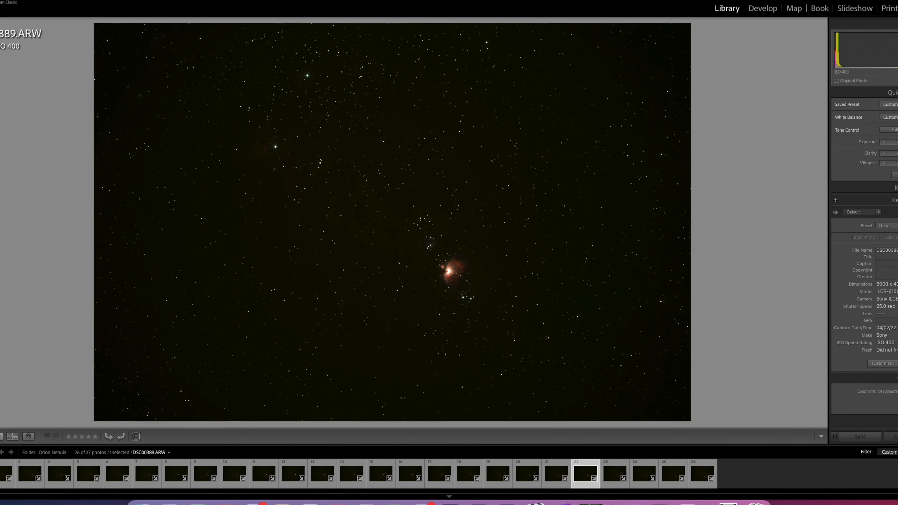
pyautogui.press('Left')
pyautogui.press('Left')
pyautogui.press('Left')
pyautogui.press('Left')
pyautogui.press('Left')
pyautogui.press('Left')
pyautogui.press('Left')
pyautogui.press('Left')
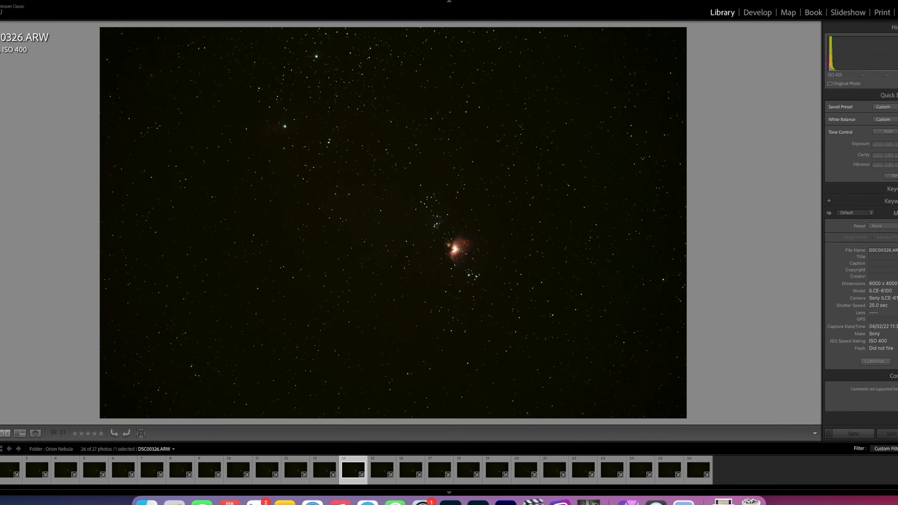
pyautogui.press('Left')
pyautogui.press('Left')
pyautogui.press('Left')
pyautogui.press('Left')
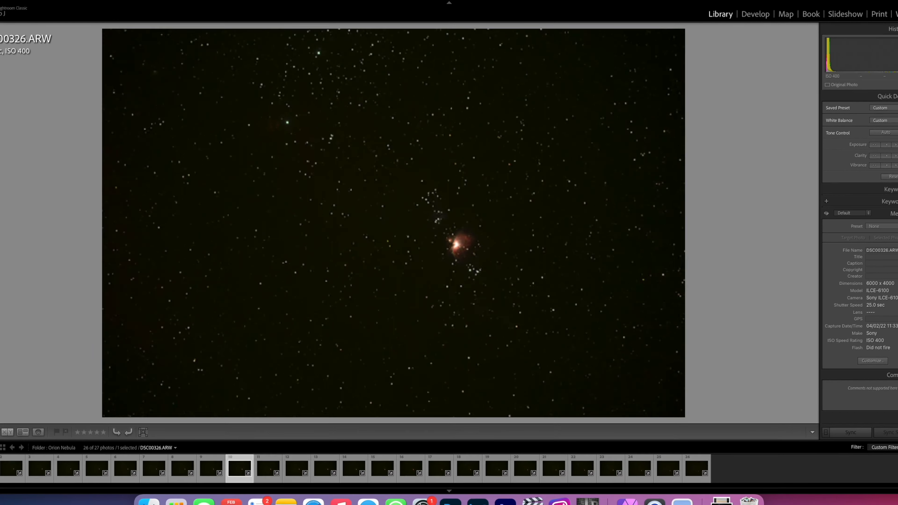
# - Export all 26 photos with the 240 PPI Print_TIFF preset as uncompressed 16-bit TIFF files in ProPhoto RGB
pyautogui.press('g')
pyautogui.press('super+a')
pyautogui.press('super+shift+e')
pyautogui.click(226, 183)
pyautogui.scroll(-5, 435, 257)
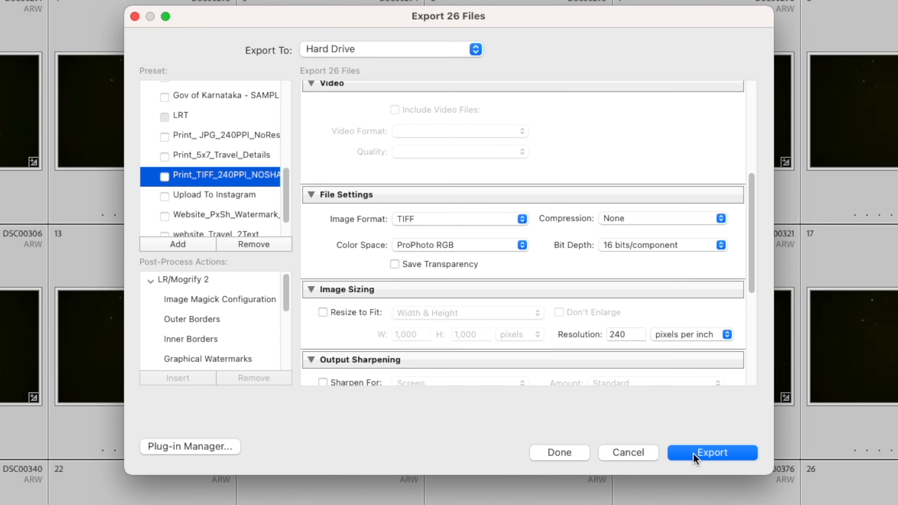
pyautogui.click(712, 459)
pyautogui.scroll(-2, 693, 439)
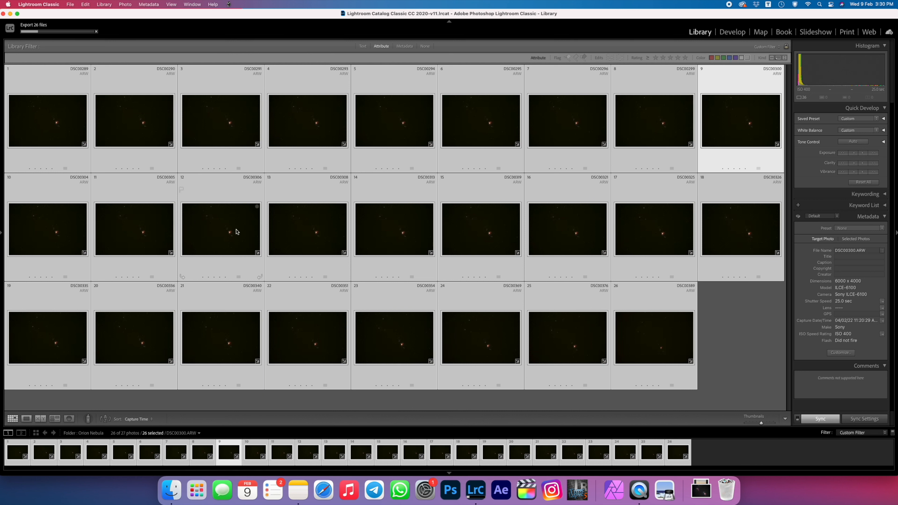
# - Switch to Affinity Photo and dismiss its welcome screen
pyautogui.click(609, 491)
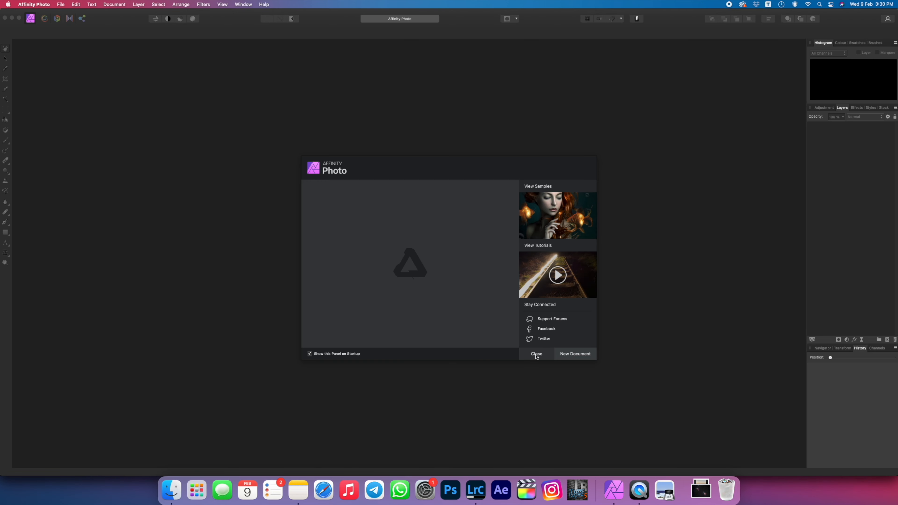
pyautogui.click(536, 354)
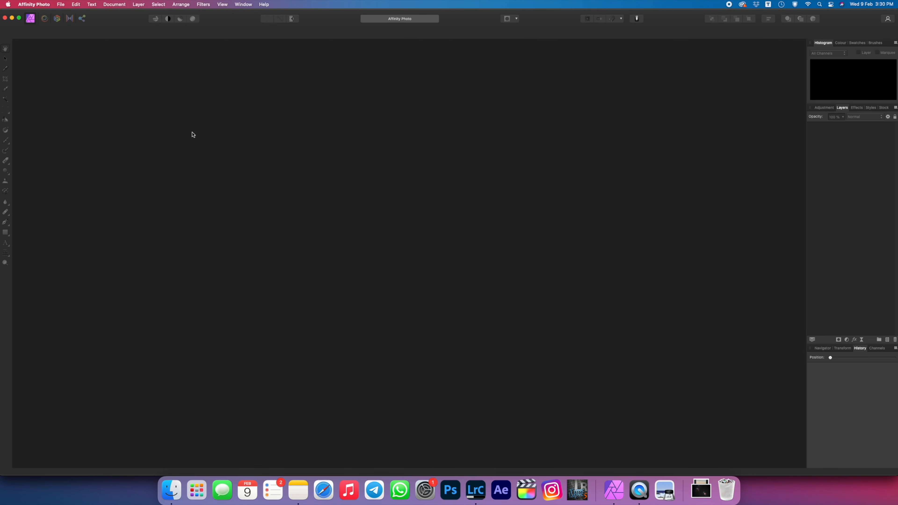
# - Check the installed Affinity Photo version in the program's About information
pyautogui.click(32, 5)
pyautogui.click(25, 14)
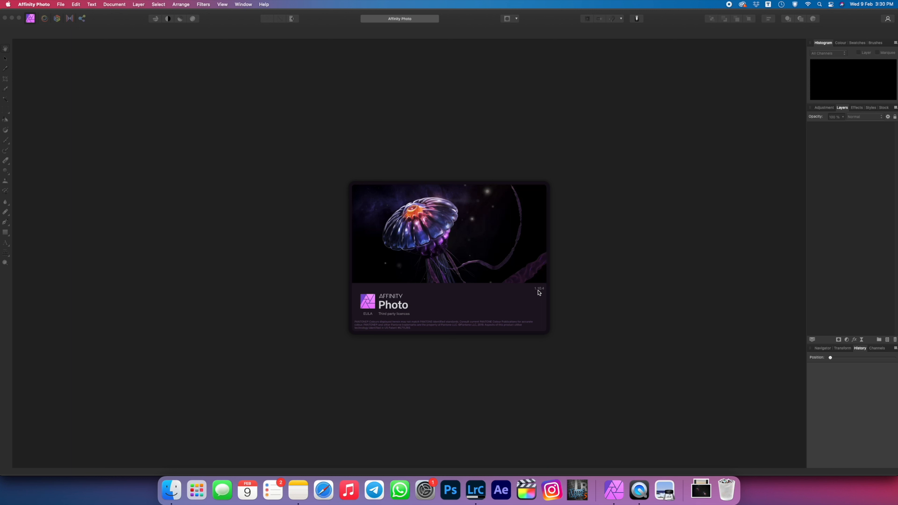
pyautogui.click(503, 243)
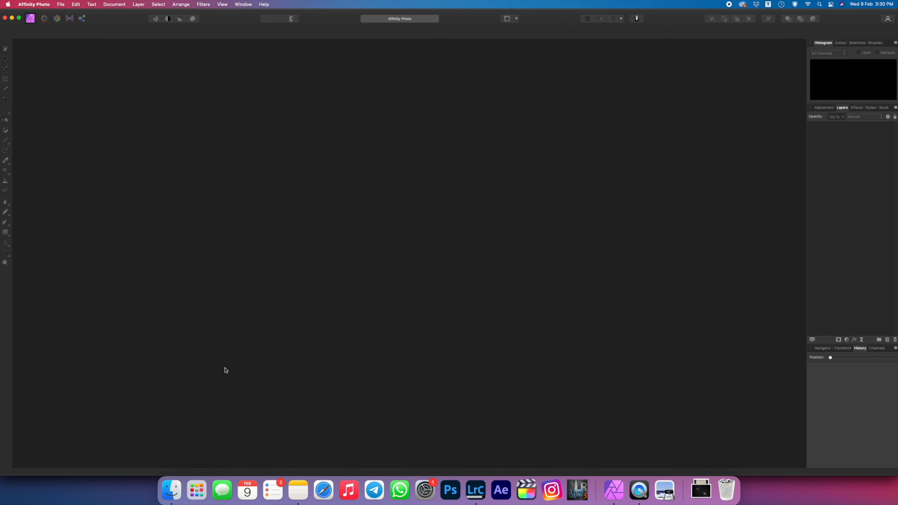
# - Look over the exported files of the TIFF folder in an enlarged Finder window, then return to Affinity Photo
pyautogui.click(168, 490)
pyautogui.moveTo(464, 95); pyautogui.dragTo(413, 93)
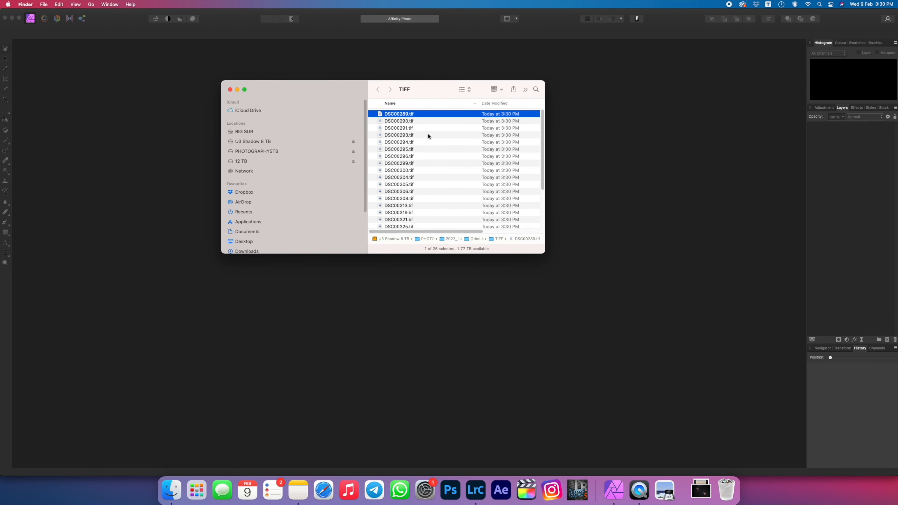
pyautogui.moveTo(544, 253); pyautogui.dragTo(669, 361)
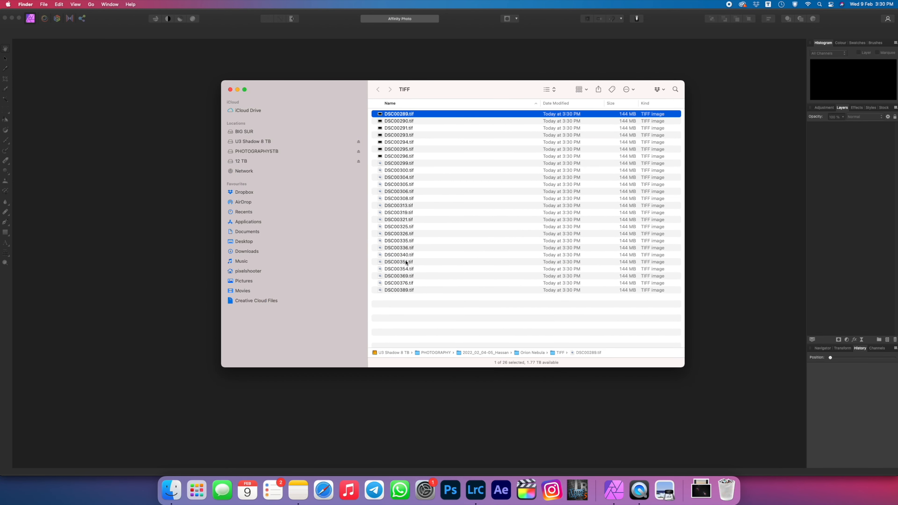
pyautogui.click(94, 25)
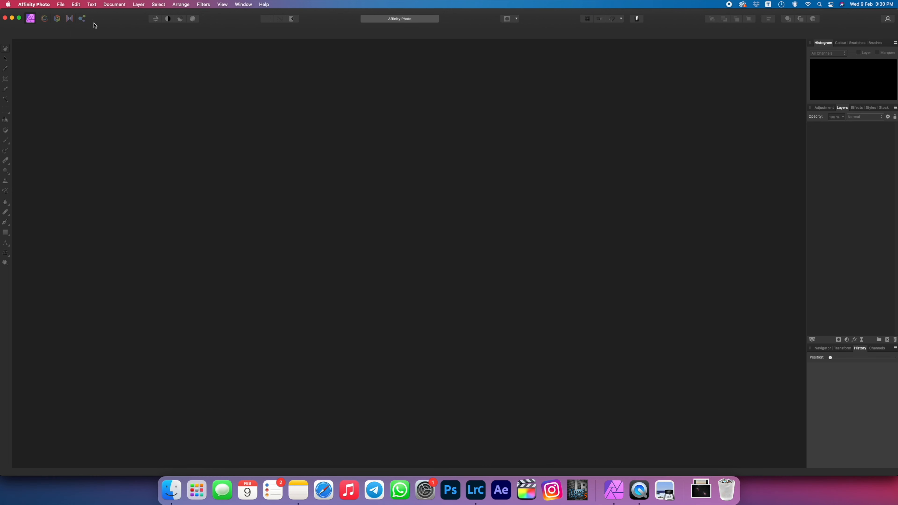
# - Create a new astrophotography stack and add all 26 files from the TIFF folder as light frames
pyautogui.click(62, 5)
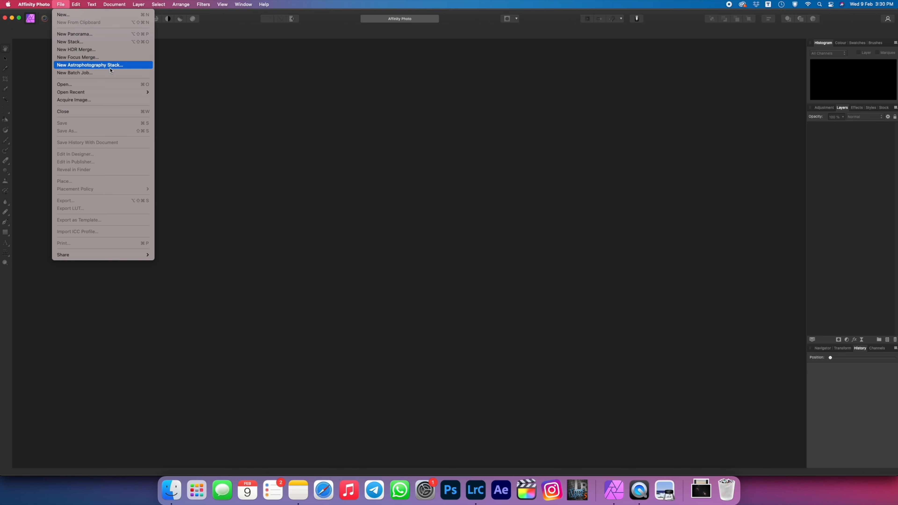
pyautogui.click(111, 66)
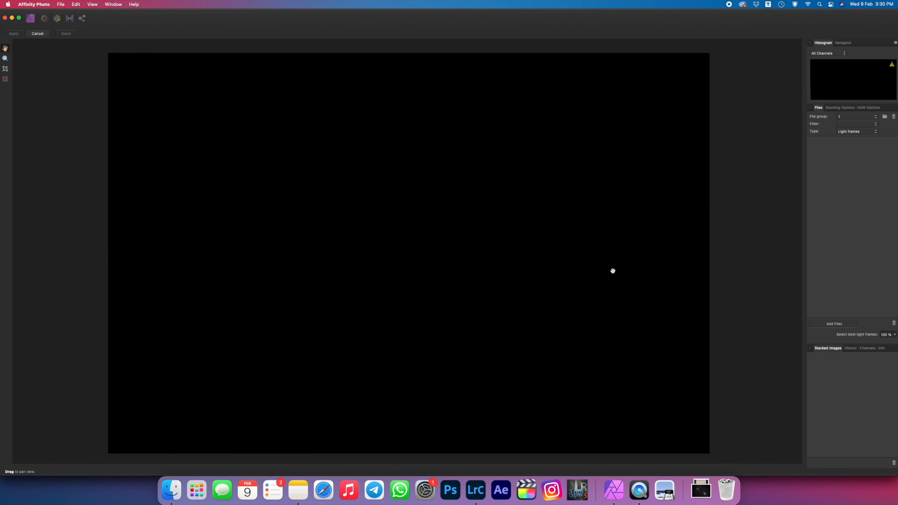
pyautogui.click(840, 327)
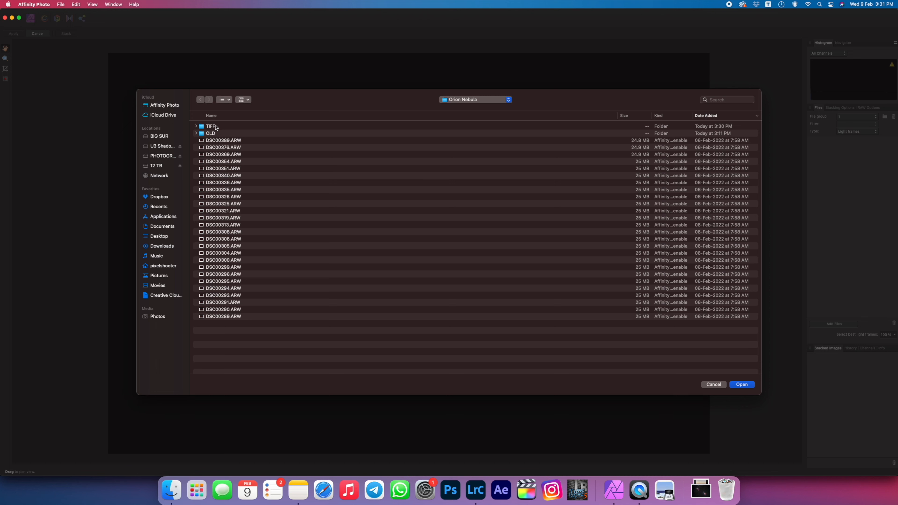
pyautogui.doubleClick(212, 126)
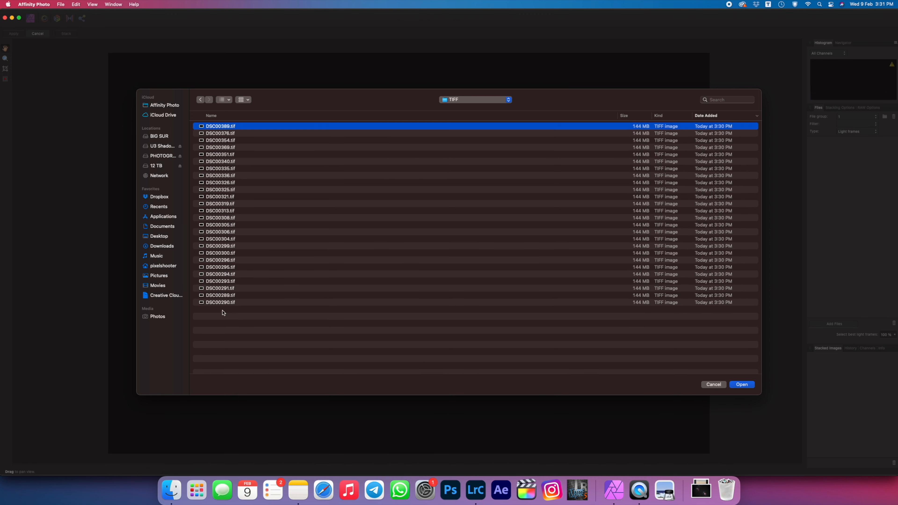
pyautogui.keyDown('shift'); pyautogui.click(221, 302); pyautogui.keyUp('shift')
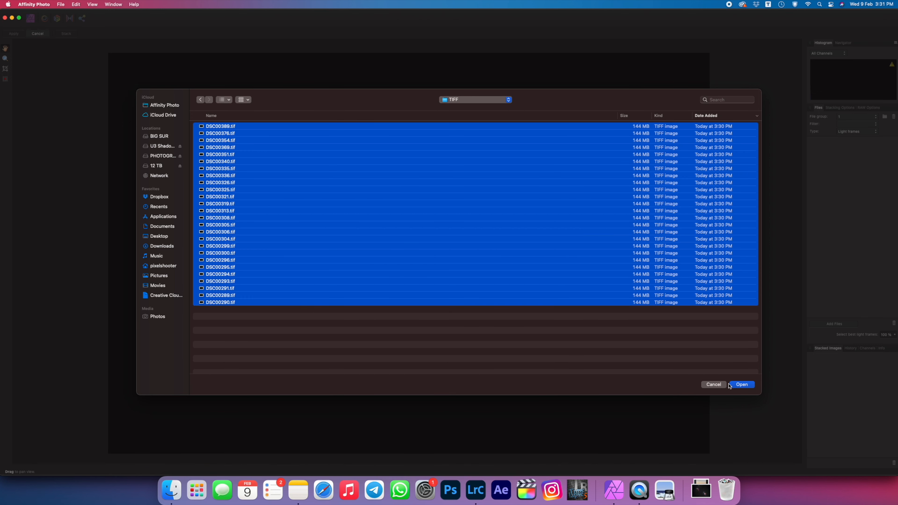
pyautogui.click(740, 385)
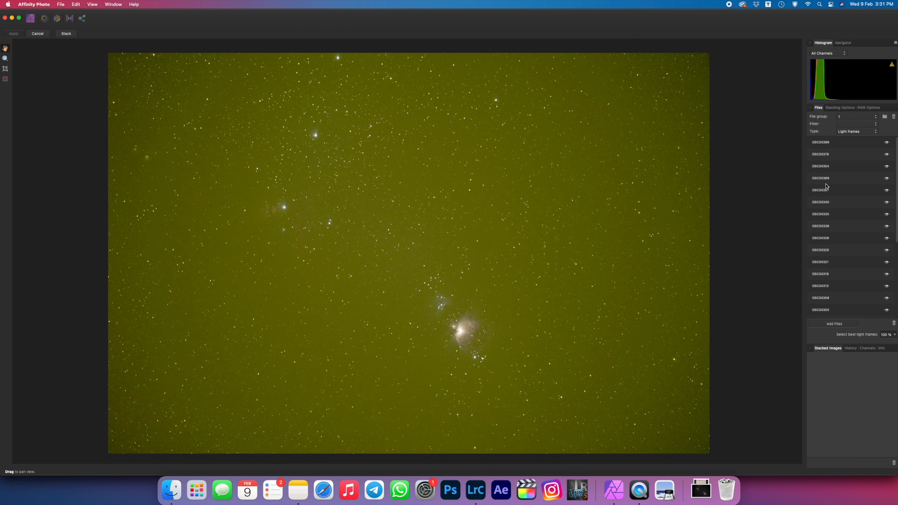
# - Set the stacking method to Mean in the stacking options
pyautogui.click(837, 107)
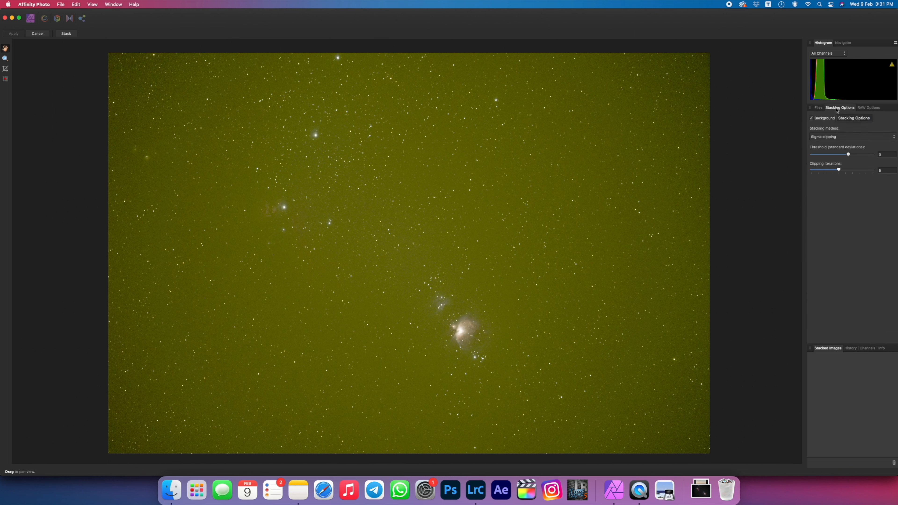
pyautogui.click(830, 138)
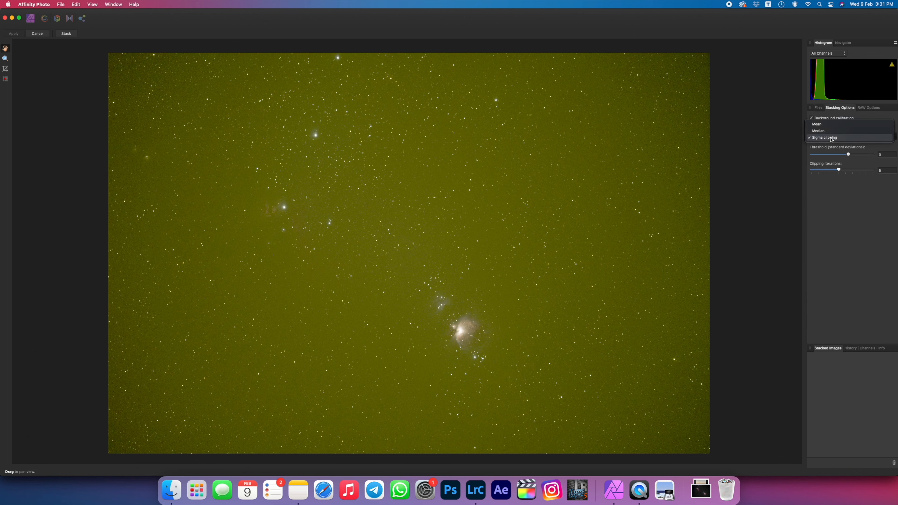
pyautogui.click(829, 125)
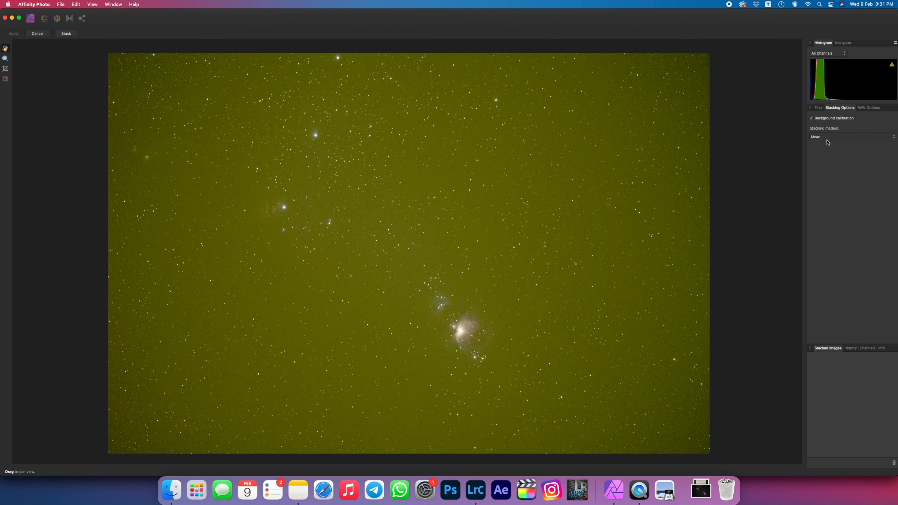
# - Switch the stacking method to Sigma clipping to look at its options, and set it back to Mean
pyautogui.click(827, 138)
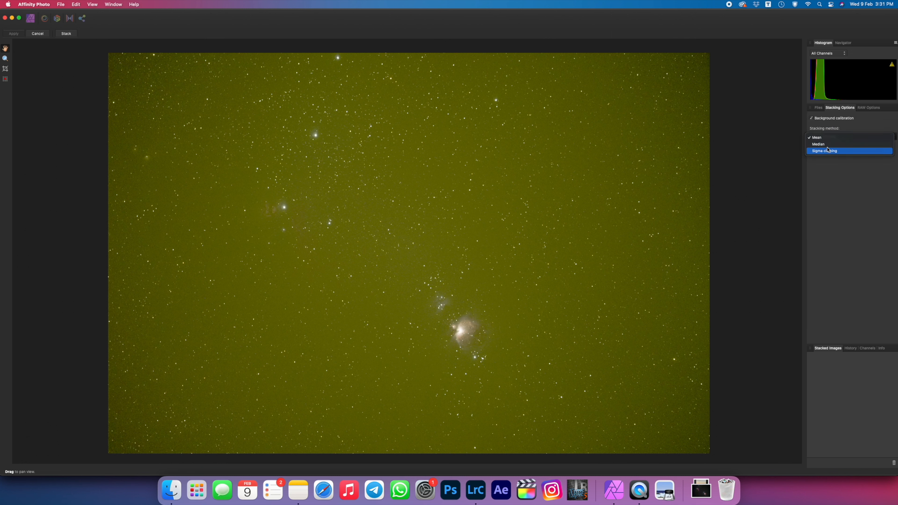
pyautogui.click(827, 149)
pyautogui.click(830, 138)
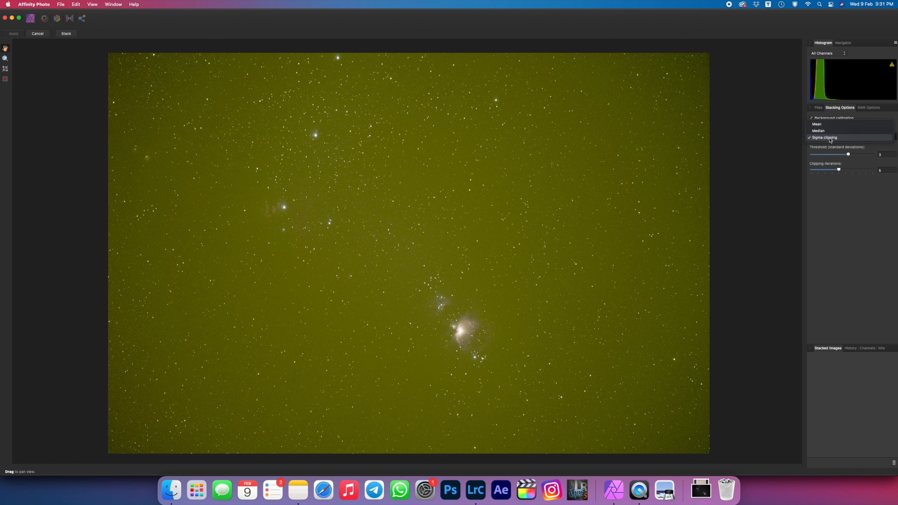
pyautogui.click(828, 125)
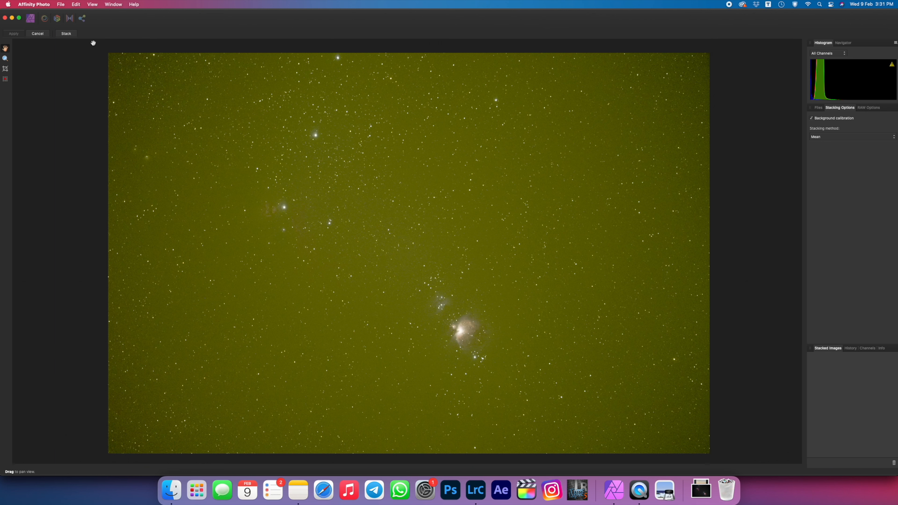
# - Stack the light frames with the Mean method and apply the stacked result as a document
pyautogui.click(67, 35)
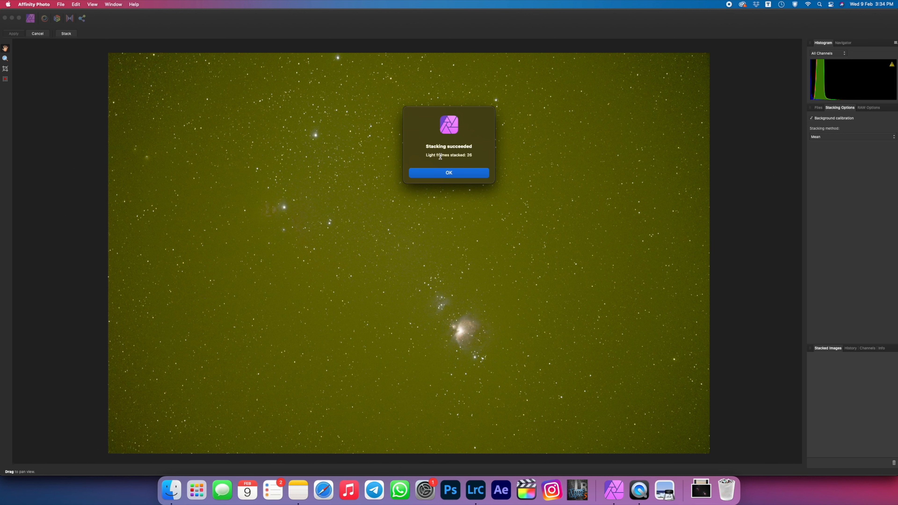
pyautogui.click(441, 172)
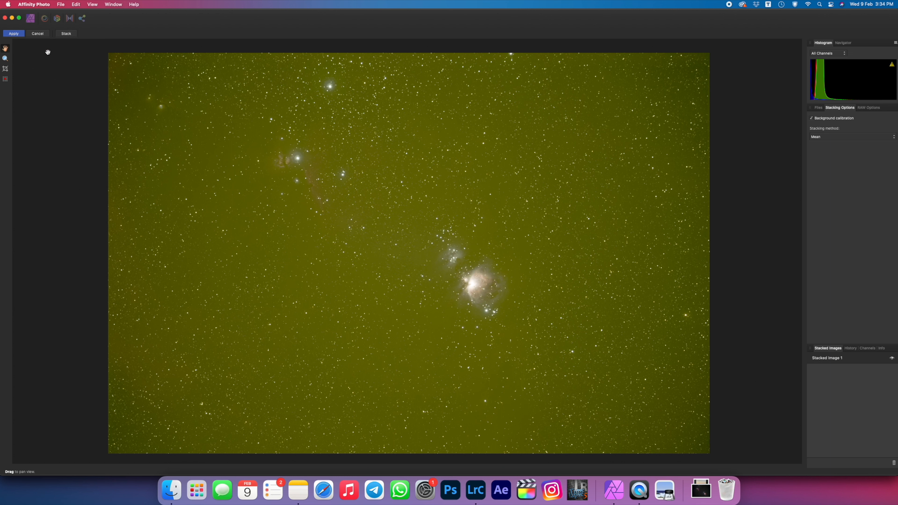
pyautogui.click(13, 33)
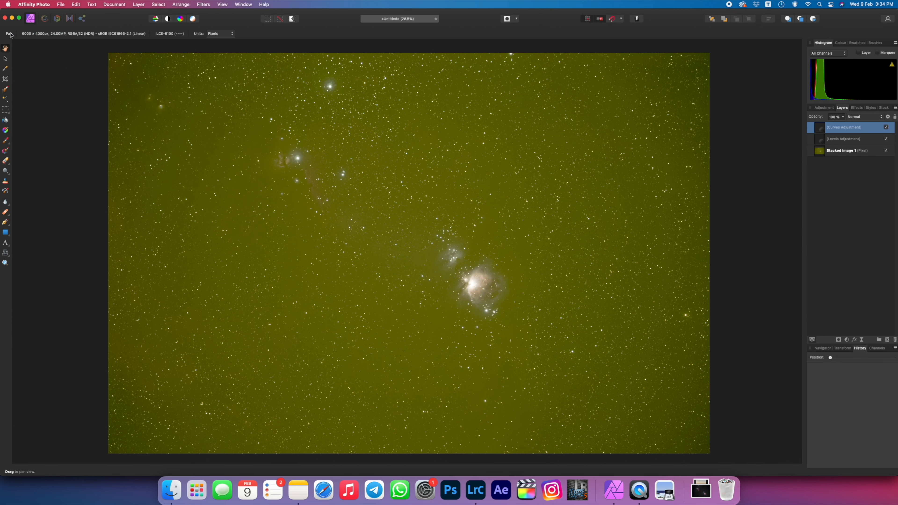
# - Examine the stars and nebulae across the stacked image at 50% and 75% zoom, and return to 25%
pyautogui.click(6, 264)
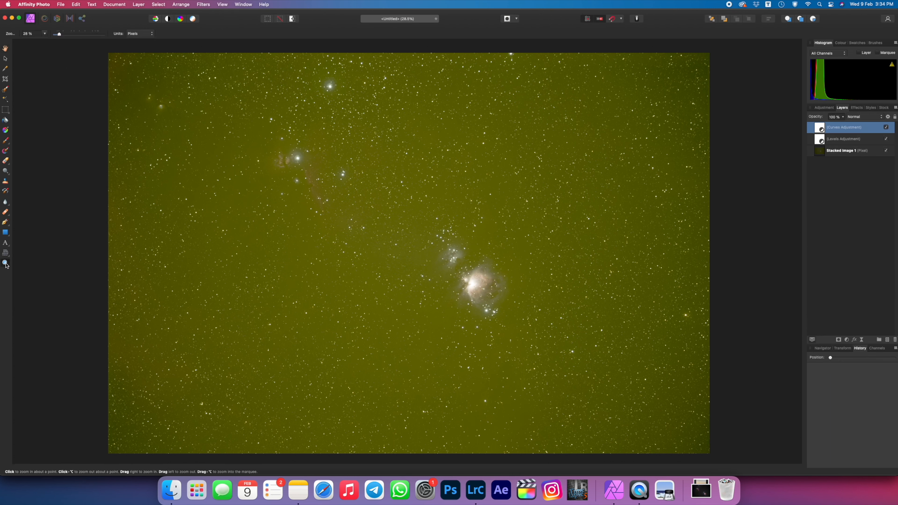
pyautogui.click(470, 283)
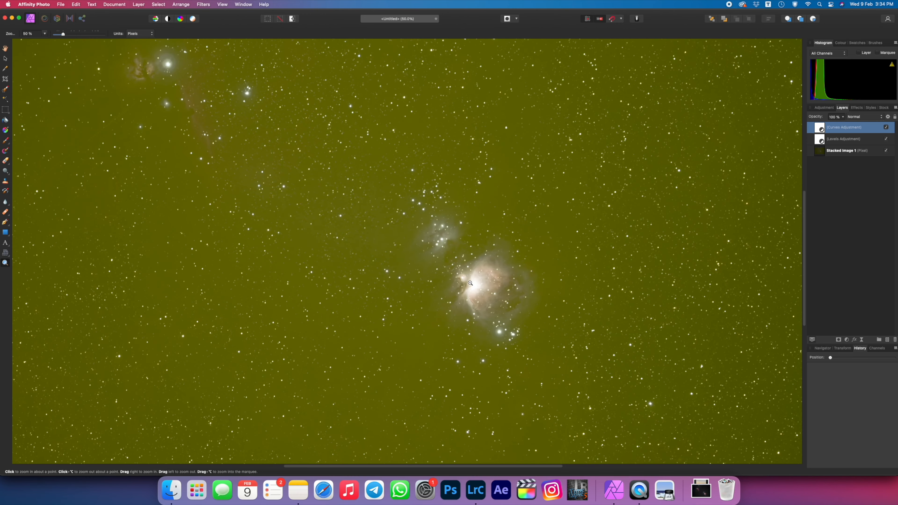
pyautogui.click(534, 134)
pyautogui.press('space')
pyautogui.moveTo(530, 109); pyautogui.dragTo(305, 224)
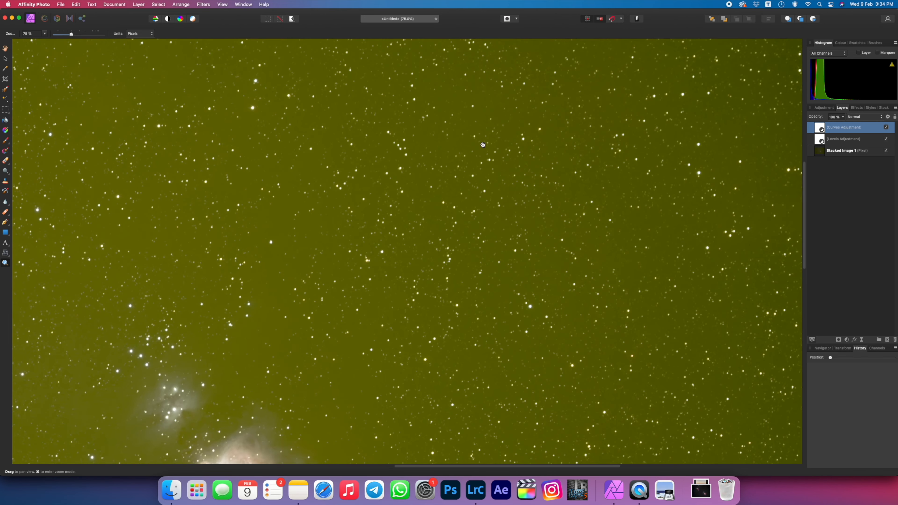
pyautogui.moveTo(483, 144); pyautogui.dragTo(256, 285)
pyautogui.moveTo(144, 74); pyautogui.dragTo(631, 129)
pyautogui.moveTo(318, 301); pyautogui.dragTo(490, 116)
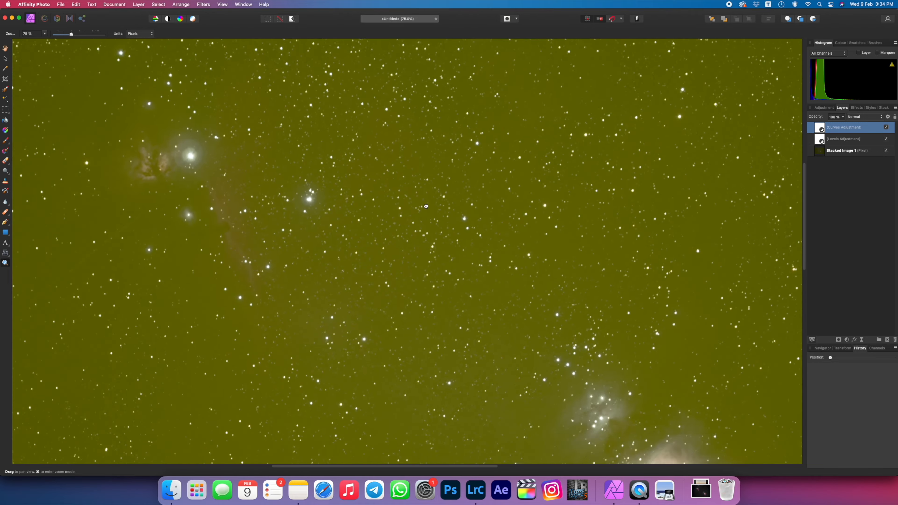
pyautogui.moveTo(230, 120); pyautogui.dragTo(483, 167)
pyautogui.moveTo(527, 332); pyautogui.dragTo(497, 195)
pyautogui.moveTo(510, 294); pyautogui.dragTo(373, 213)
pyautogui.moveTo(442, 141); pyautogui.dragTo(300, 256)
pyautogui.moveTo(230, 159); pyautogui.dragTo(385, 257)
pyautogui.moveTo(393, 213); pyautogui.dragTo(552, 204)
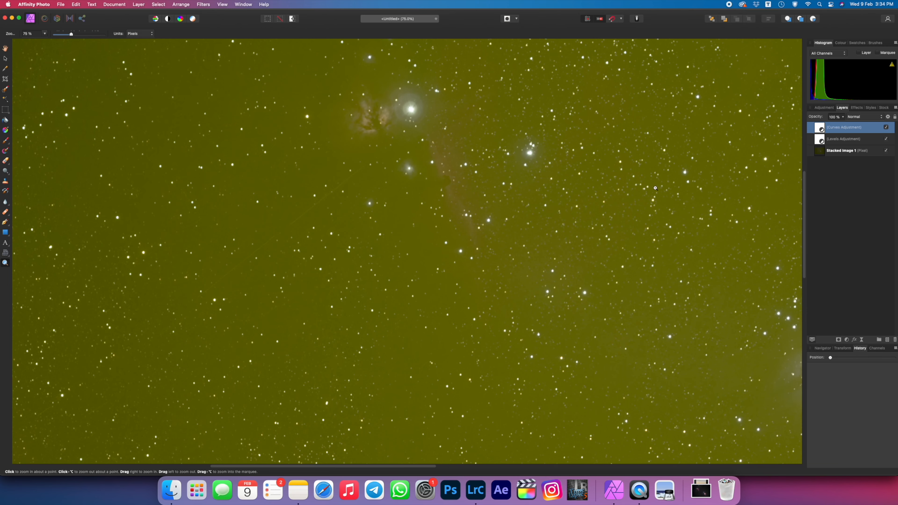
pyautogui.moveTo(655, 188); pyautogui.dragTo(409, 144)
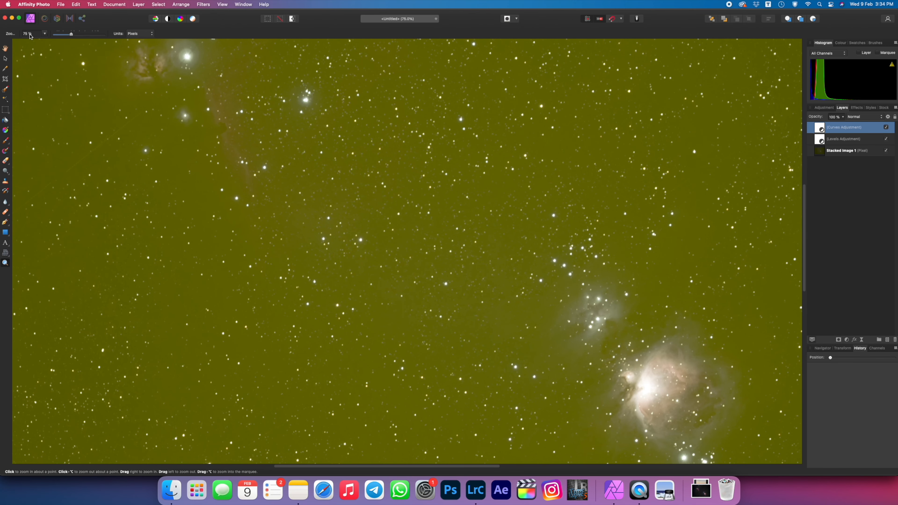
pyautogui.click(44, 33)
pyautogui.click(43, 109)
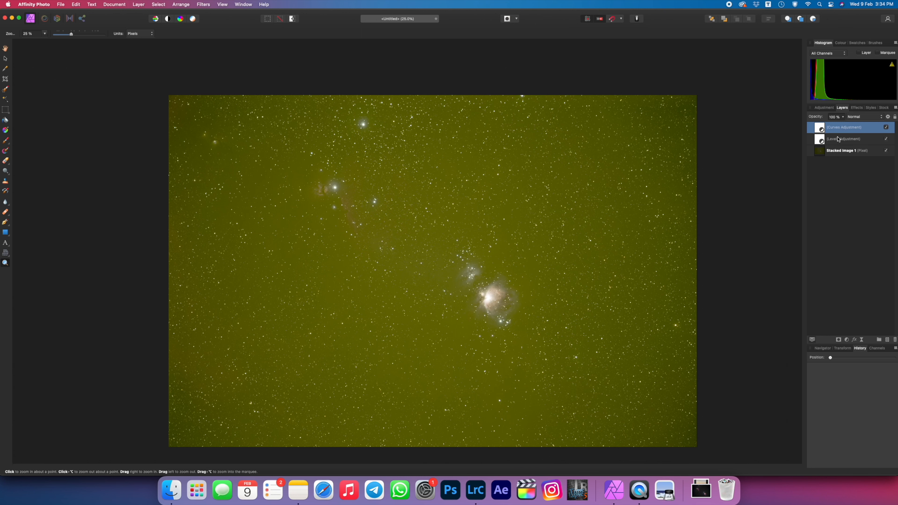
# - Compare the image with the Curves and Levels adjustment layers hidden and shown, leaving both visible
pyautogui.click(886, 129)
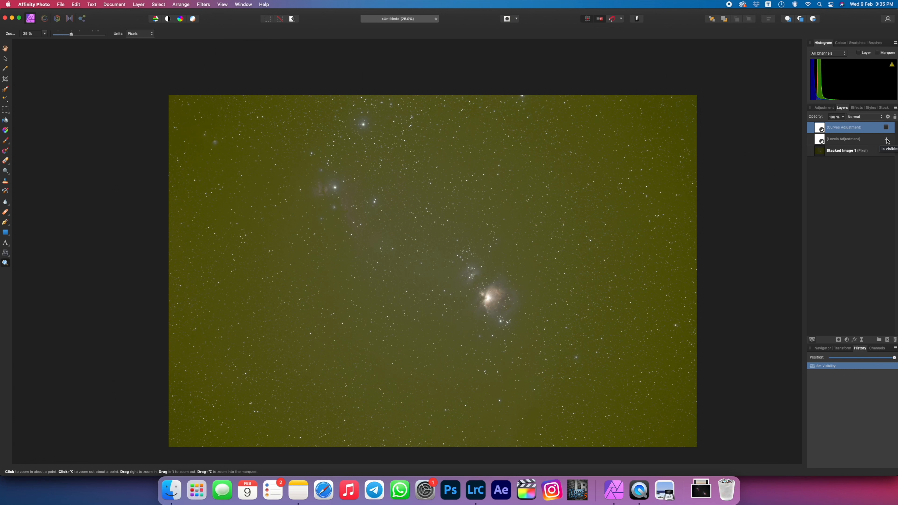
pyautogui.click(887, 140)
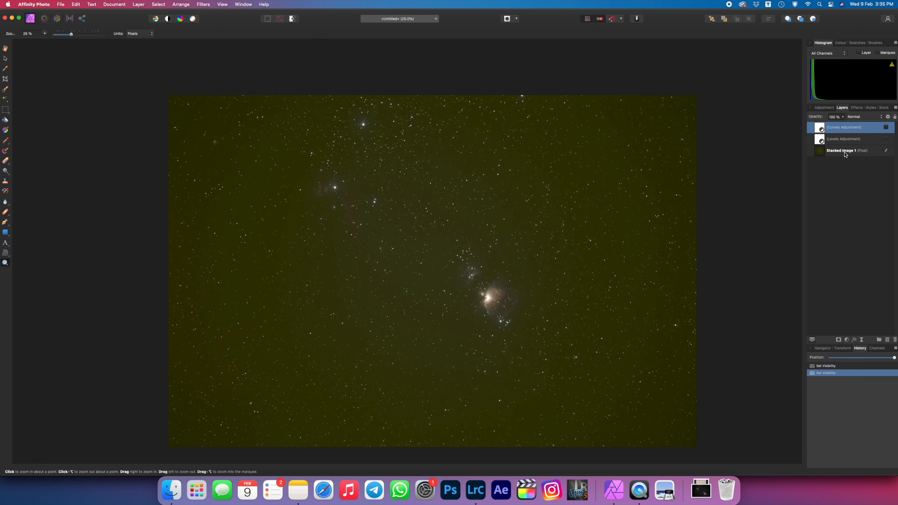
pyautogui.click(885, 140)
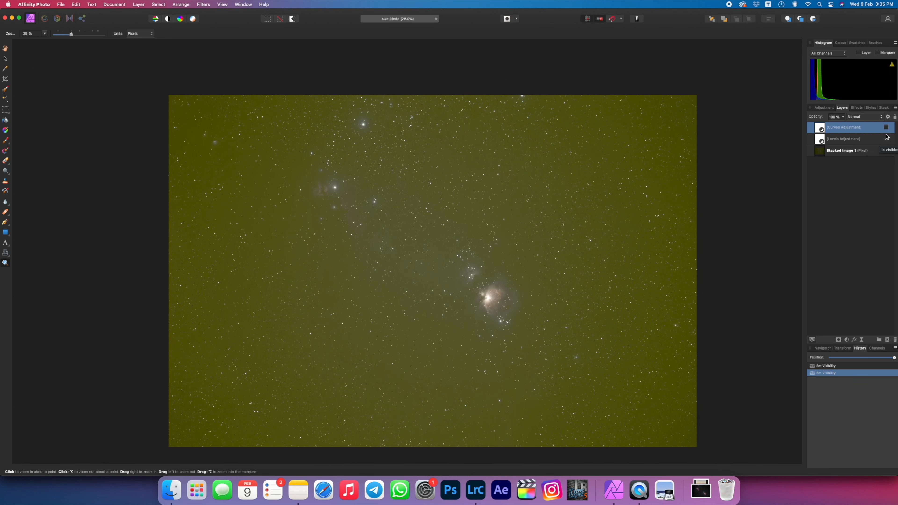
pyautogui.click(886, 128)
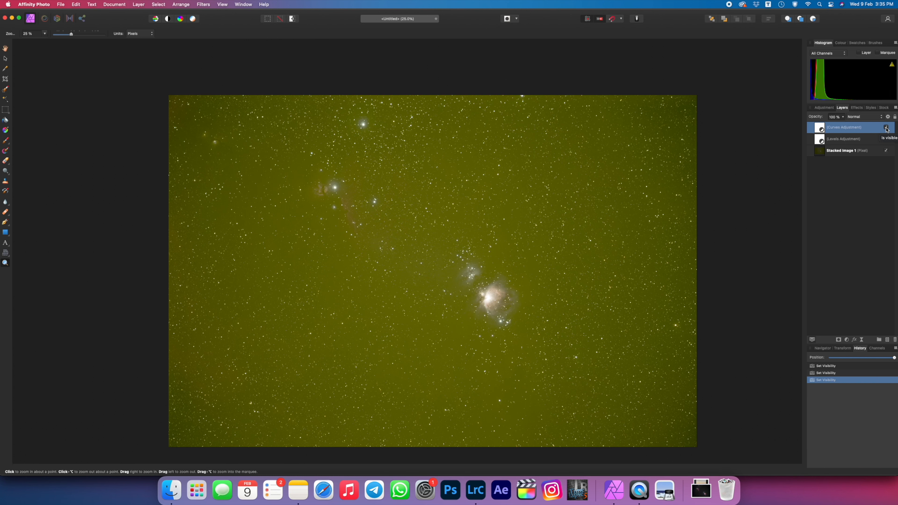
pyautogui.click(885, 128)
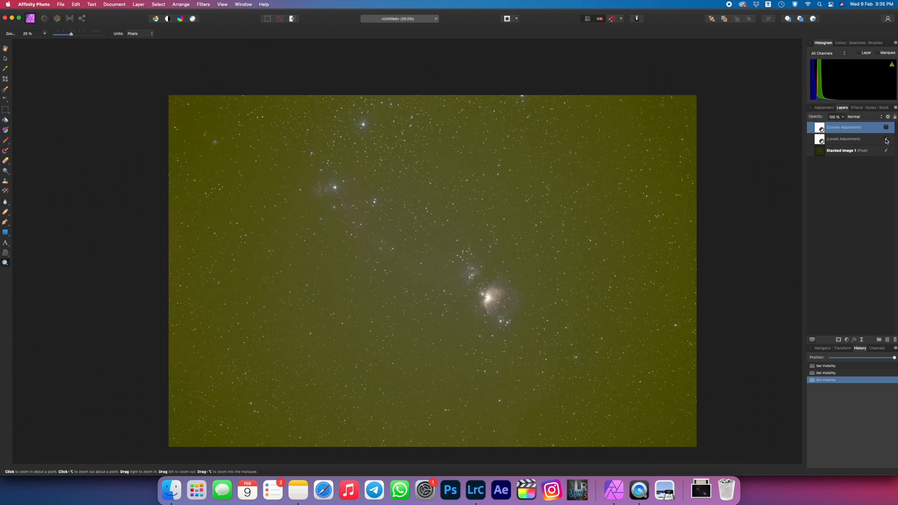
pyautogui.click(886, 140)
pyautogui.click(886, 140)
pyautogui.click(886, 127)
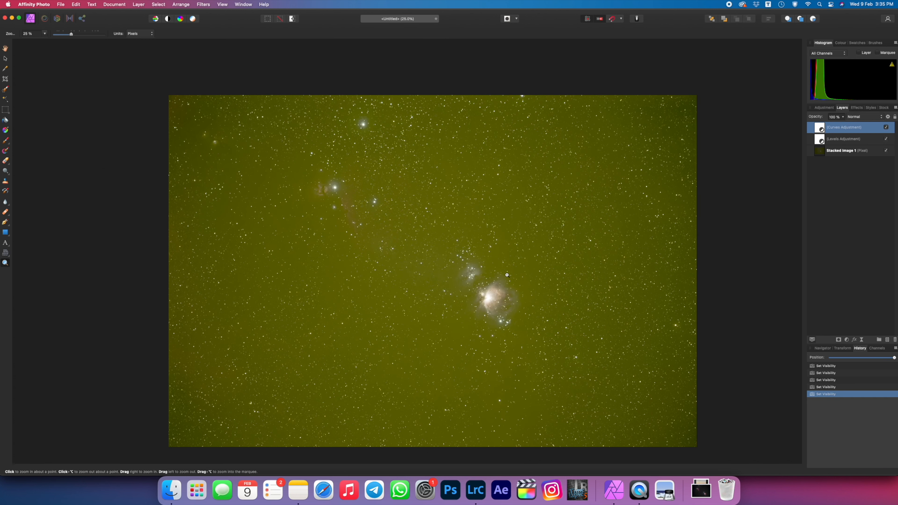
# - Start the astrophotography Remove Background filter on the Stacked Image 1 layer and show a split view with the divider near the image's right edge
pyautogui.click(834, 152)
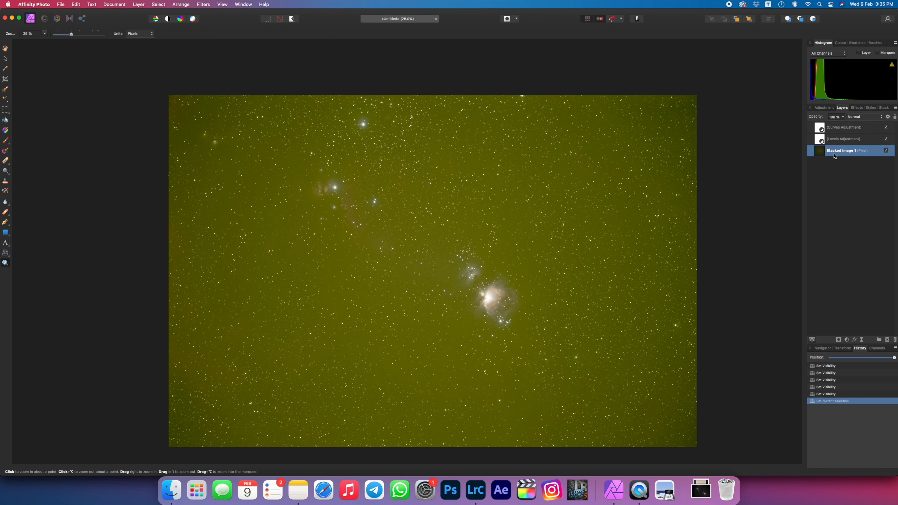
pyautogui.click(203, 5)
pyautogui.moveTo(229, 65)
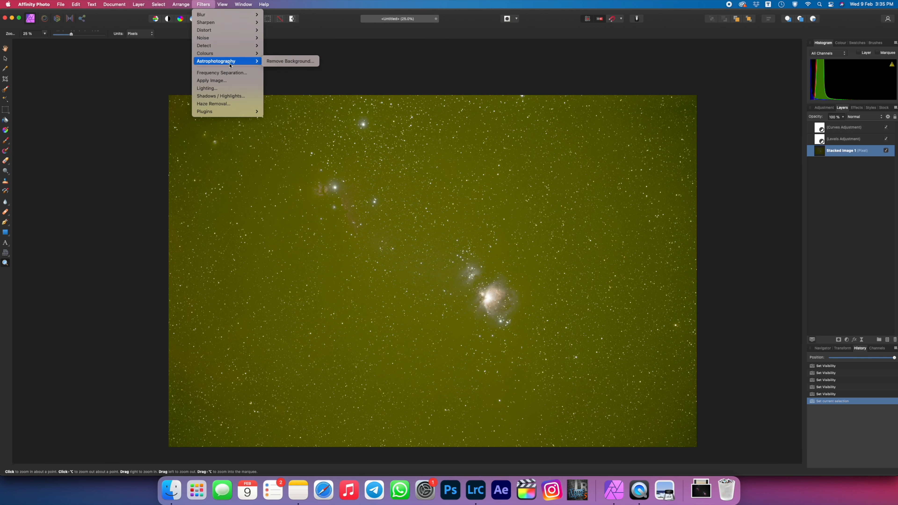
pyautogui.click(285, 61)
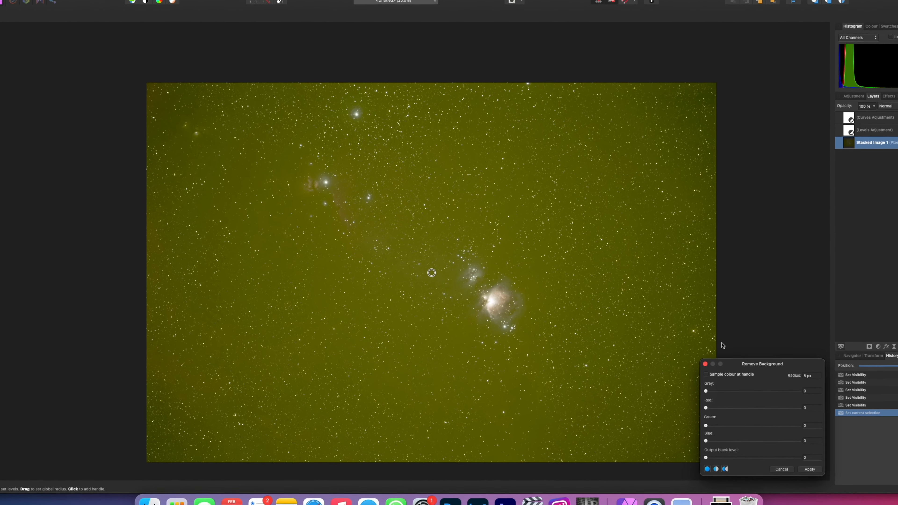
pyautogui.moveTo(769, 367); pyautogui.dragTo(707, 177)
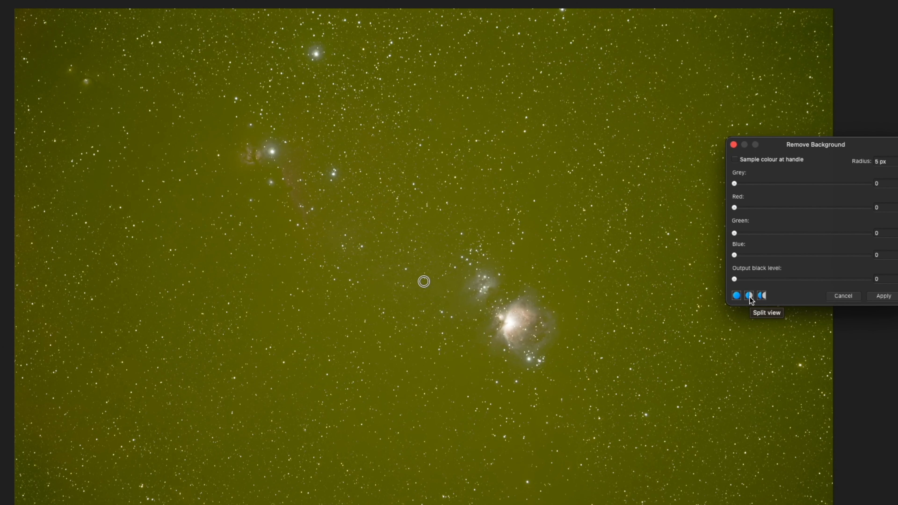
pyautogui.click(749, 296)
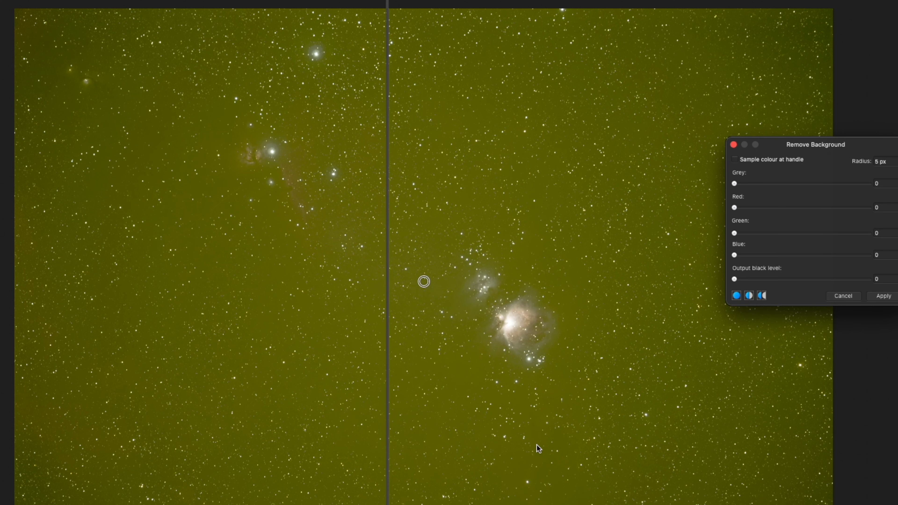
pyautogui.moveTo(388, 495); pyautogui.dragTo(729, 495)
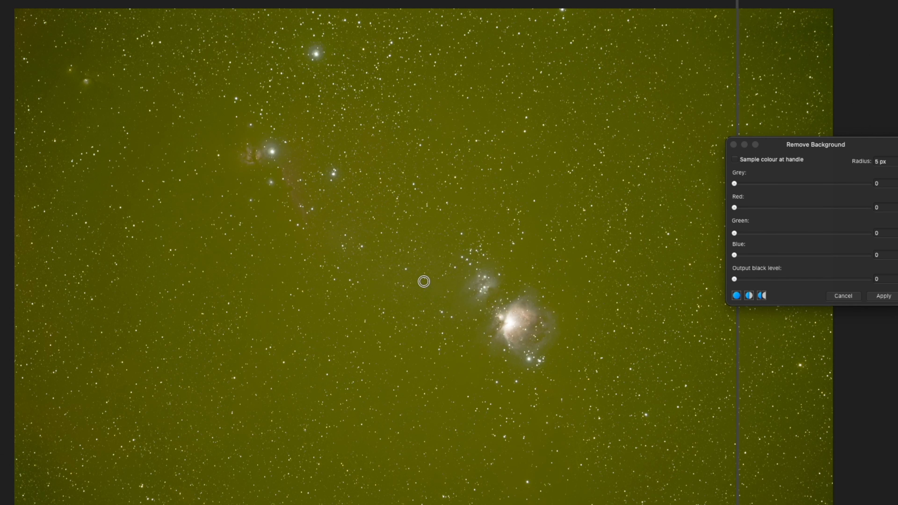
# - Sample the background colour from empty sky near the image's left edge, raise the output black level slightly, and apply the filter
pyautogui.moveTo(424, 281); pyautogui.dragTo(125, 196)
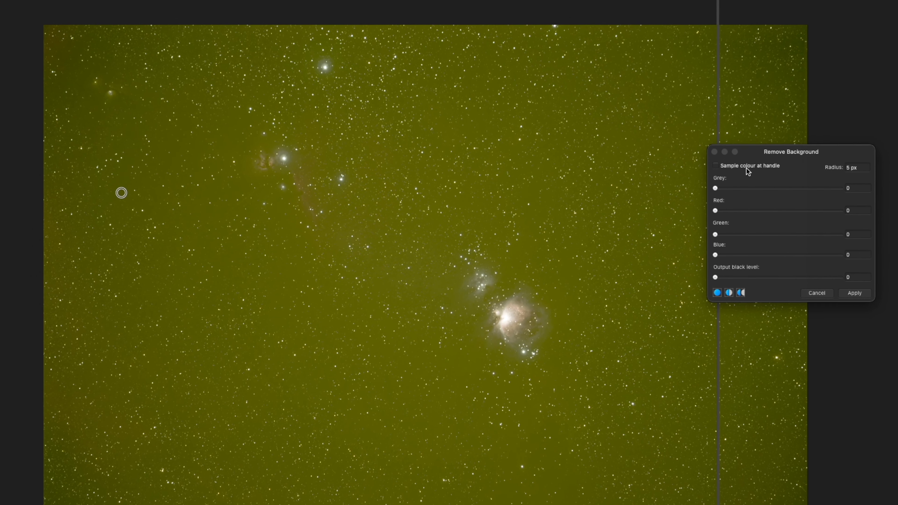
pyautogui.click(716, 167)
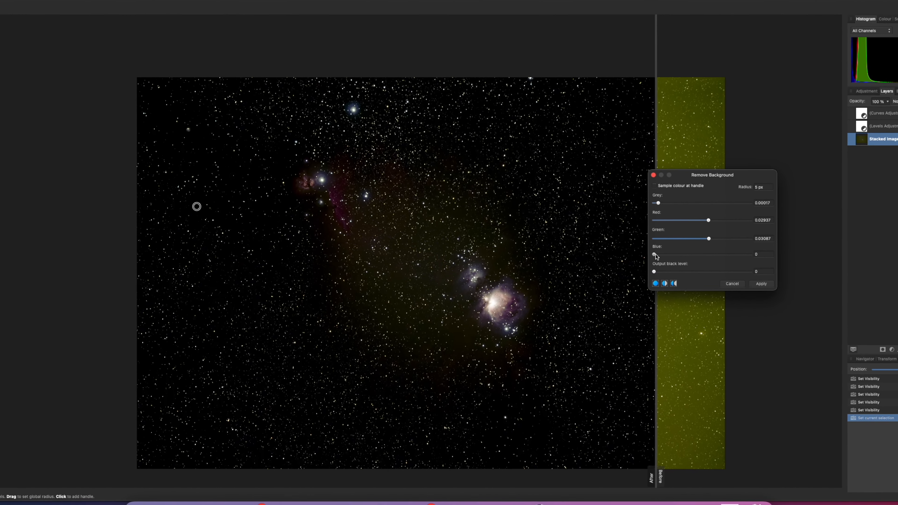
pyautogui.moveTo(662, 254)
pyautogui.mouseDown()
pyautogui.moveTo(672, 256)
pyautogui.moveTo(630, 257)
pyautogui.moveTo(667, 270)
pyautogui.mouseUp()
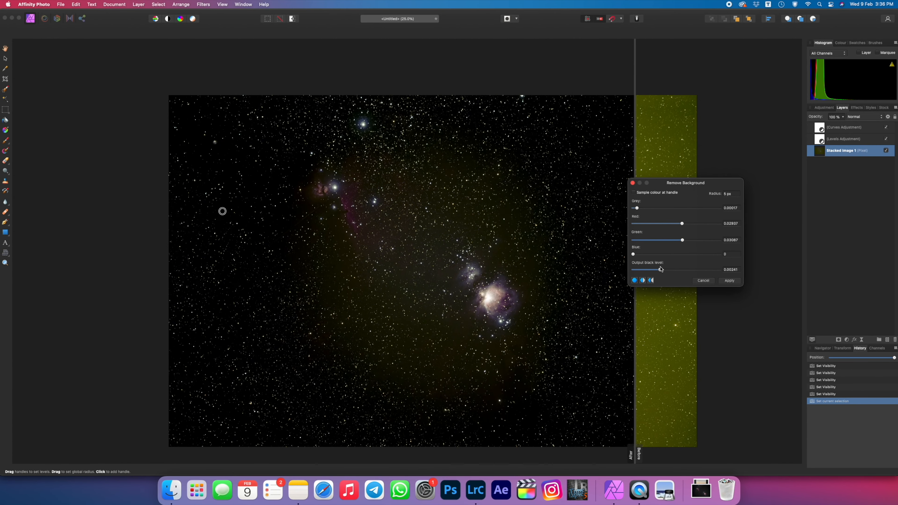
pyautogui.moveTo(664, 270); pyautogui.dragTo(661, 271)
pyautogui.click(728, 281)
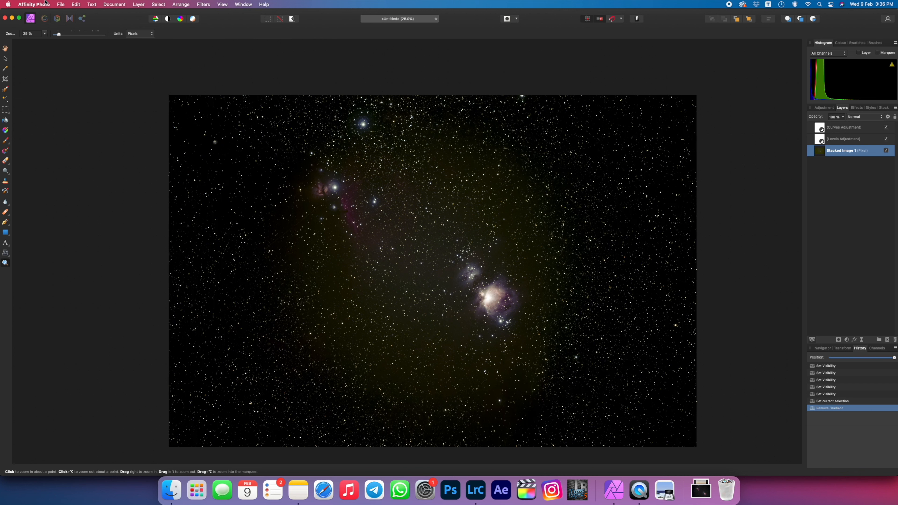
# - Save the document as Orion_Nebula_Stack in the Orion Nebula folder
pyautogui.click(60, 4)
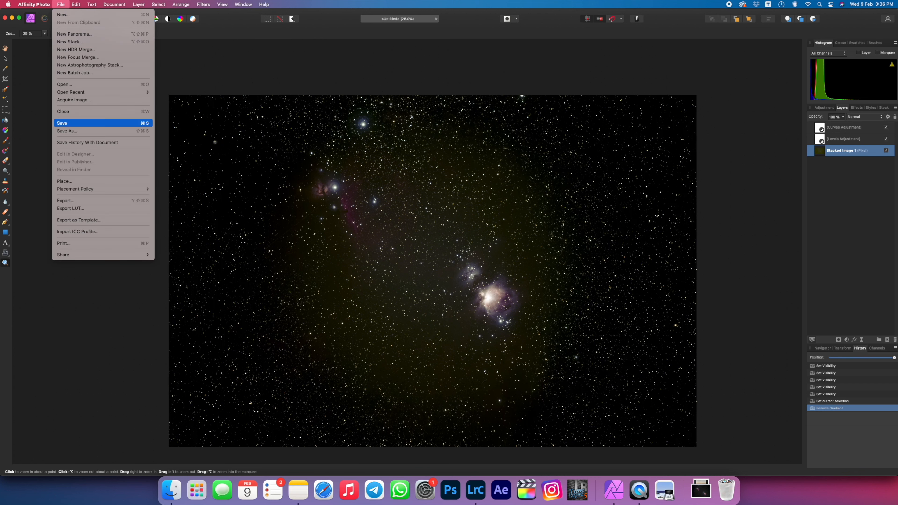
pyautogui.click(70, 123)
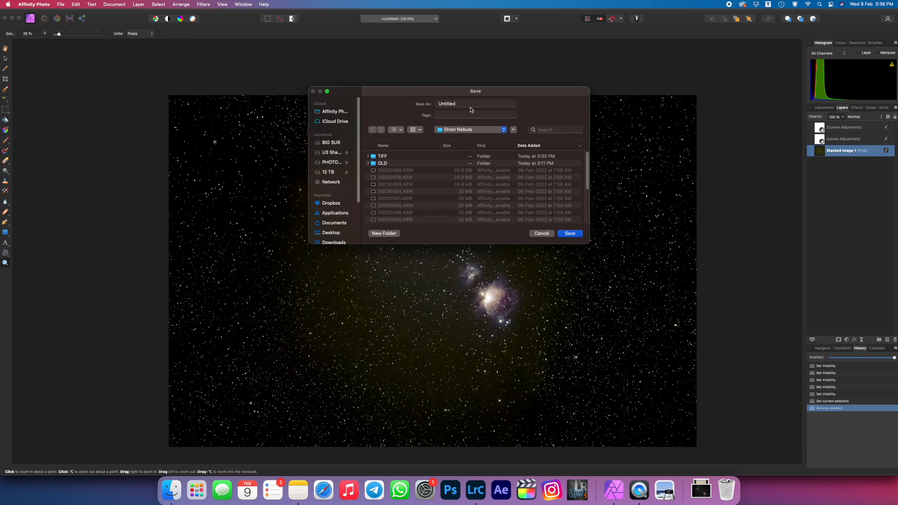
pyautogui.moveTo(471, 104); pyautogui.dragTo(415, 103)
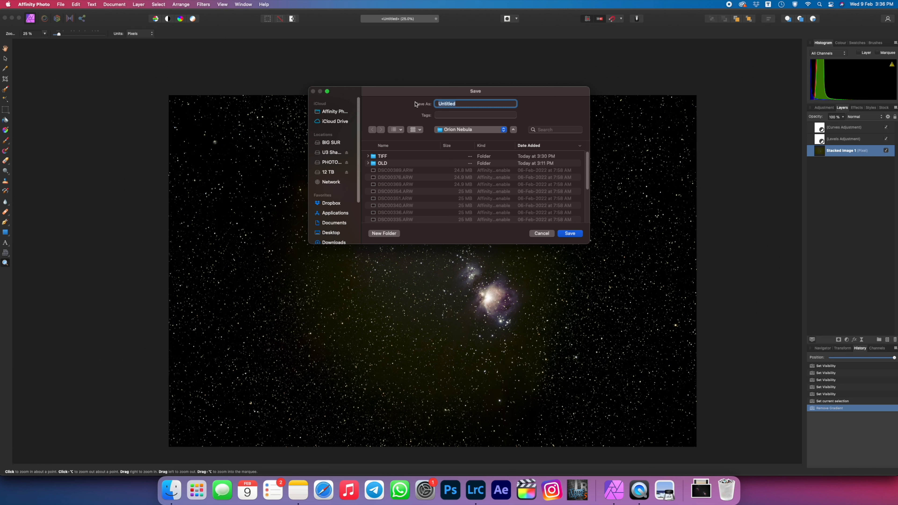
pyautogui.write('Orion_Nebula_Stack')
pyautogui.click(576, 233)
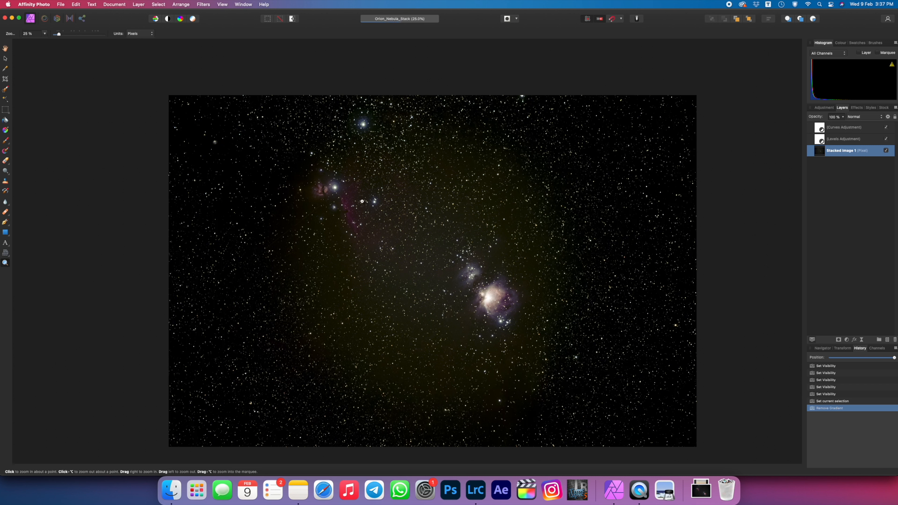
# - Export the document as the PSD Orion_Nebula_Stack with the PSD (preserve accuracy) preset to the Orion Nebula folder, and open it in Photoshop
pyautogui.click(60, 4)
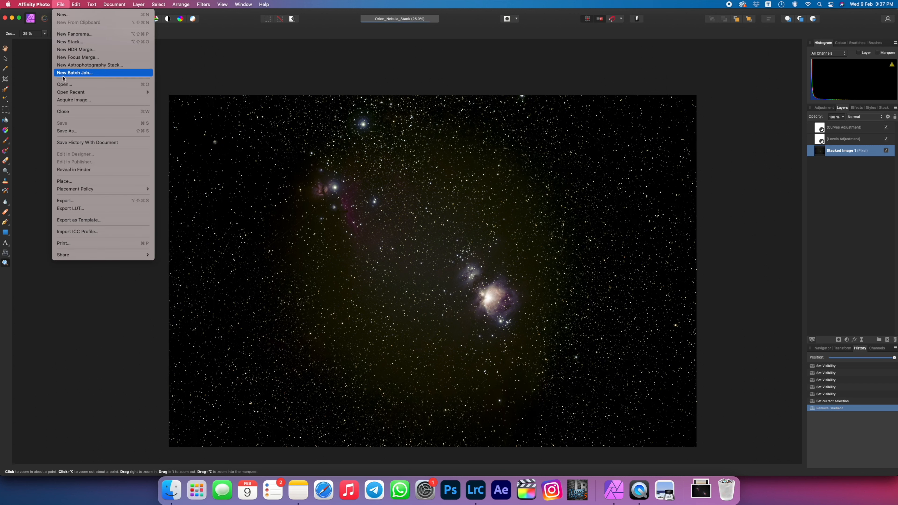
pyautogui.click(63, 200)
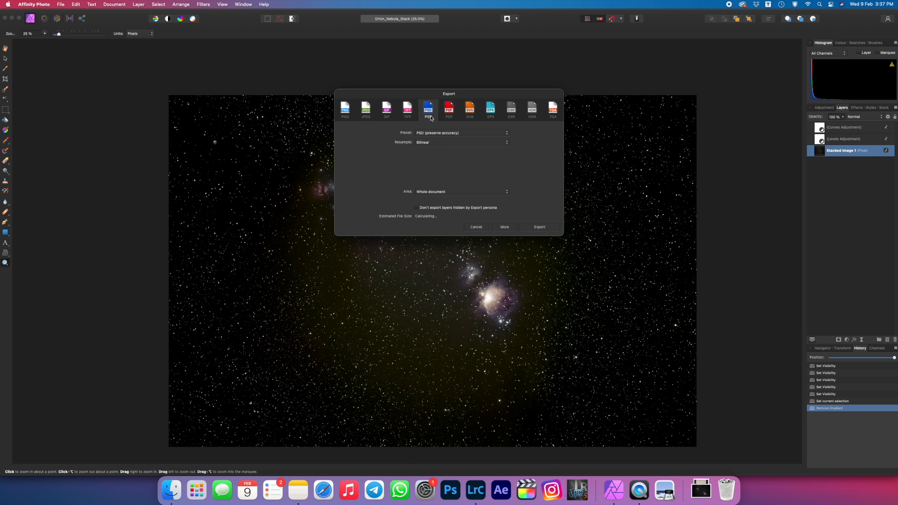
pyautogui.click(532, 228)
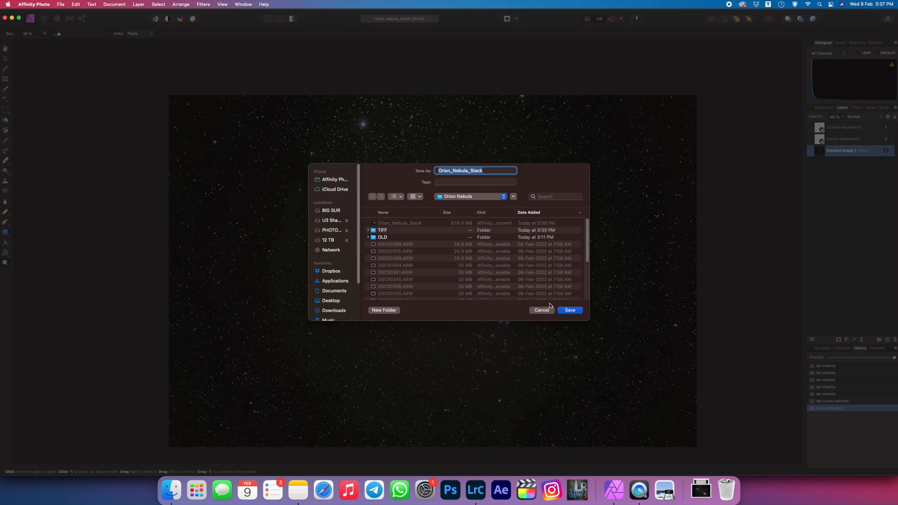
pyautogui.click(563, 311)
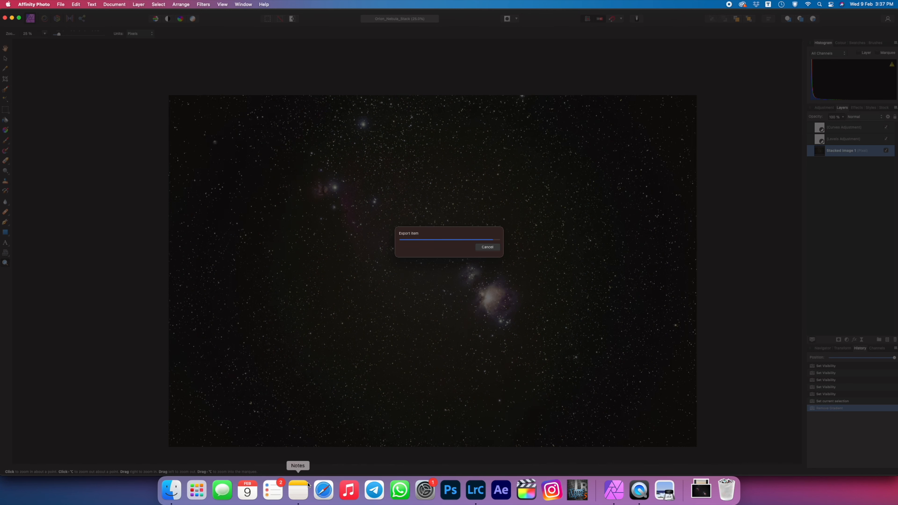
pyautogui.click(171, 489)
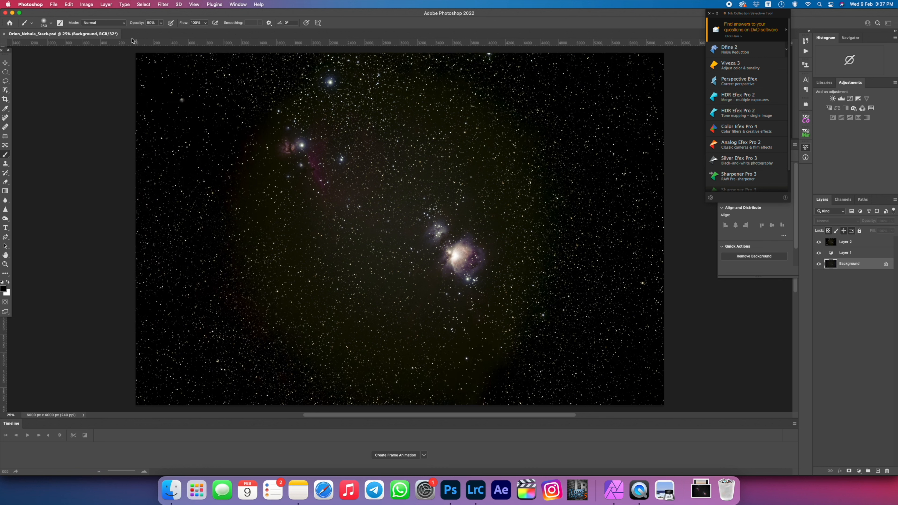
# - Check the image's bit-depth mode, the filters, and the blend modes available for Layer 2
pyautogui.click(87, 4)
pyautogui.moveTo(103, 13)
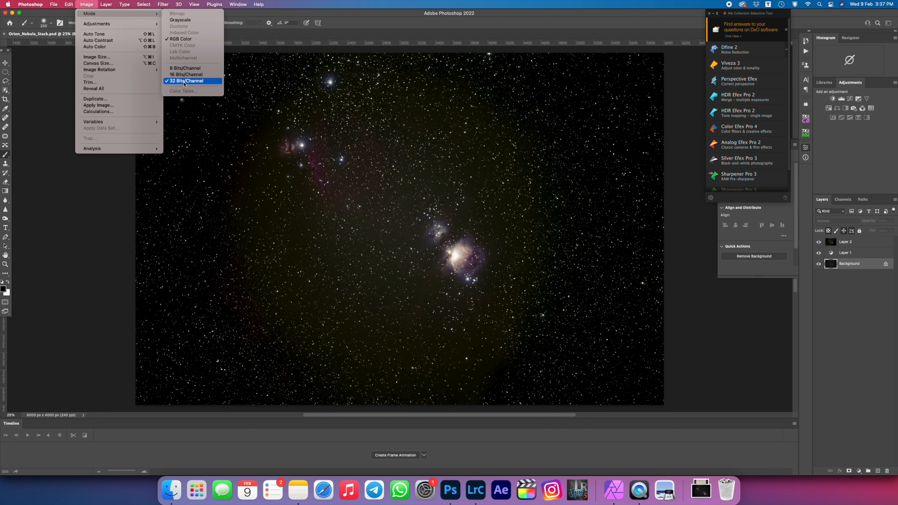
pyautogui.click(162, 5)
pyautogui.click(163, 4)
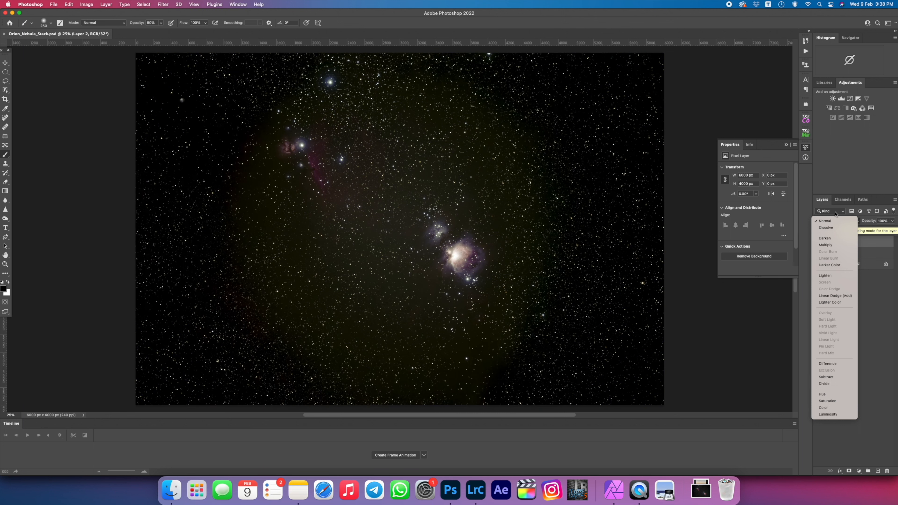
pyautogui.click(831, 220)
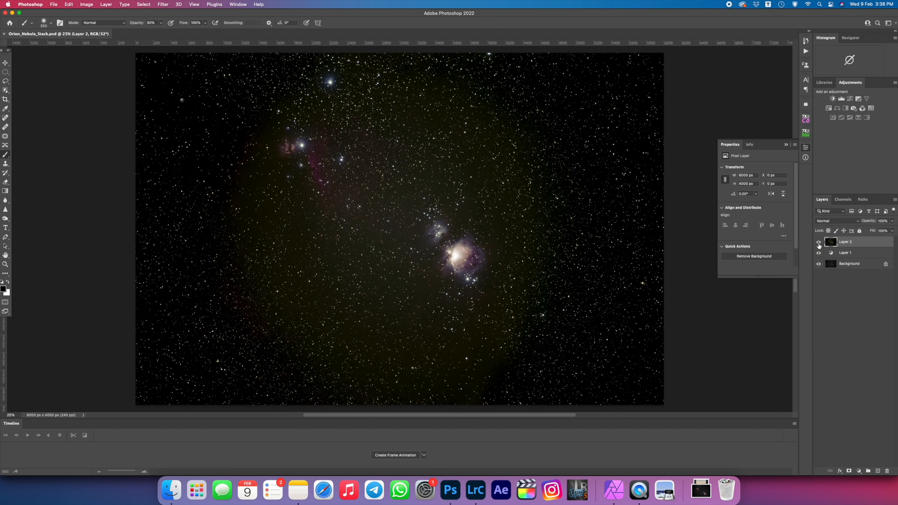
# - Compare the whole image with Layer 2 and Layer 1 hidden and shown, leaving both visible
pyautogui.click(818, 242)
pyautogui.click(818, 252)
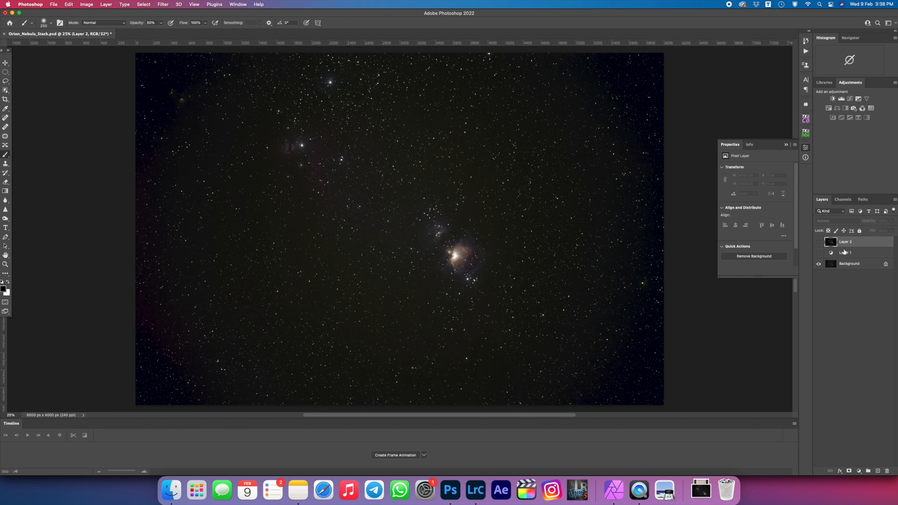
pyautogui.moveTo(818, 242); pyautogui.dragTo(818, 253)
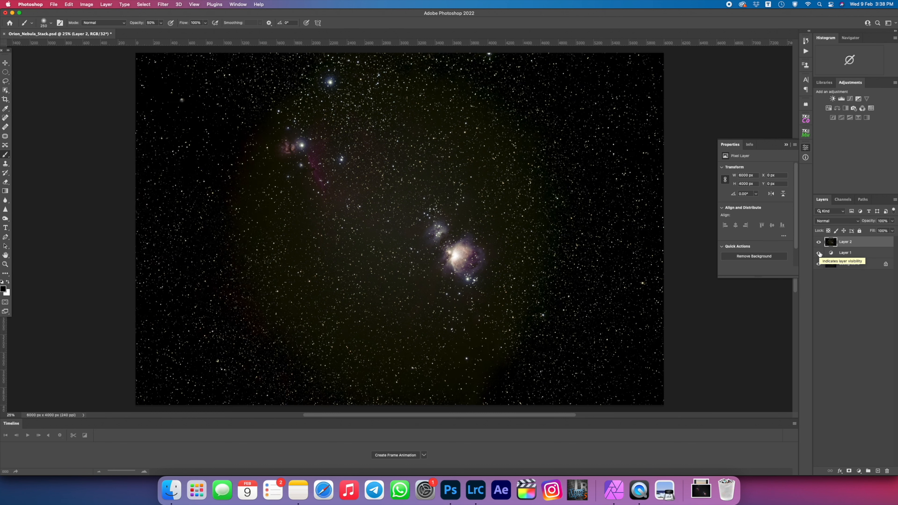
# - Examine the Orion Nebula core at 100% zoom with Layer 2 and Layer 1 hidden
pyautogui.click(6, 264)
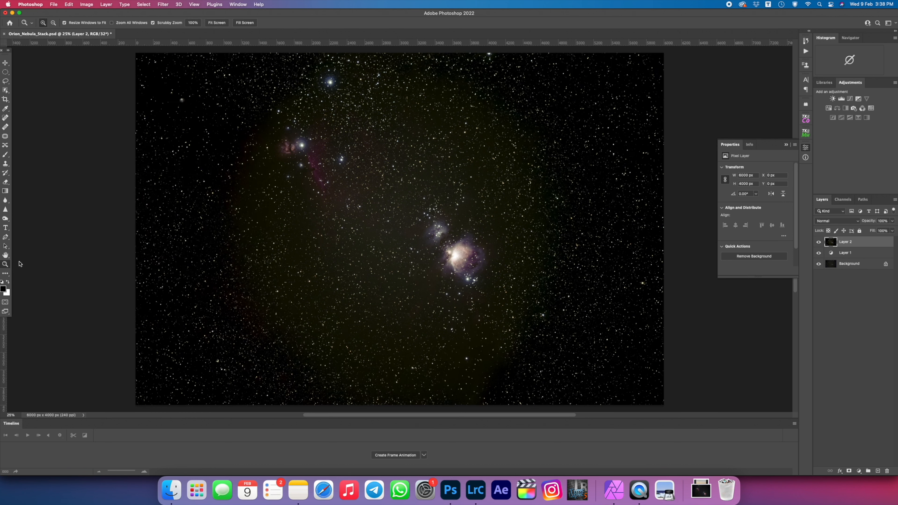
pyautogui.click(193, 22)
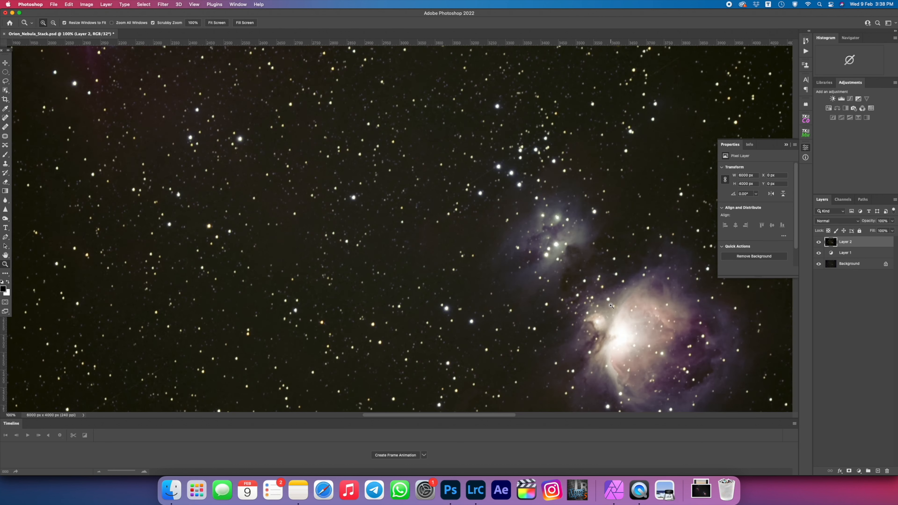
pyautogui.moveTo(611, 305); pyautogui.dragTo(378, 191)
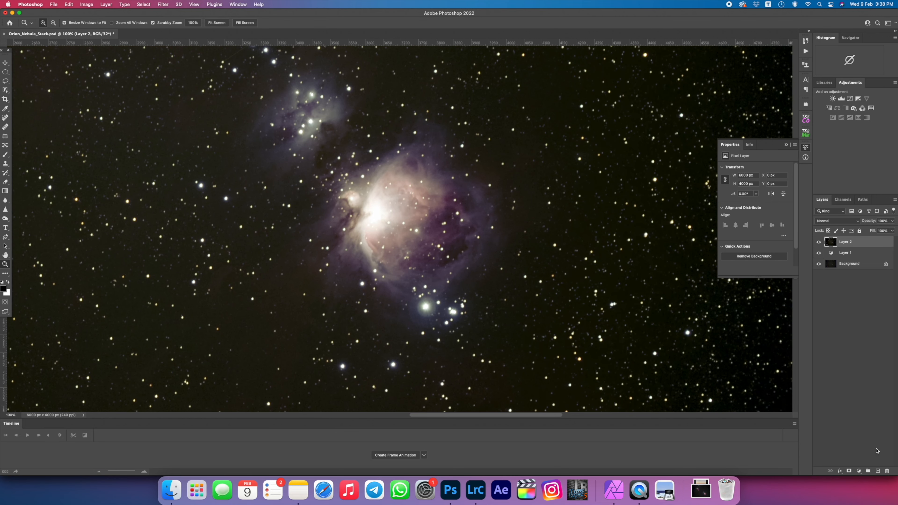
pyautogui.click(818, 242)
pyautogui.click(819, 253)
pyautogui.click(818, 254)
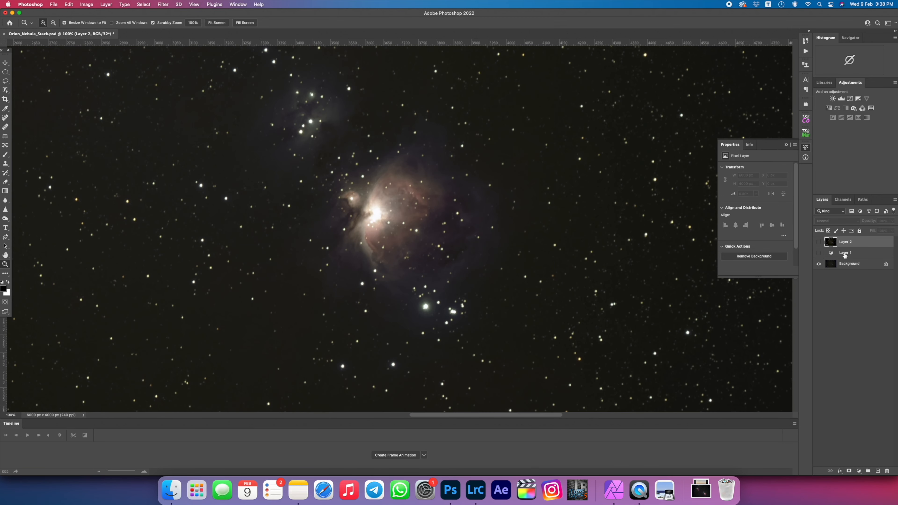
# - Select Layer 1, make it visible with Layer 2 still hidden, and add a layer mask to it
pyautogui.click(823, 255)
pyautogui.click(818, 253)
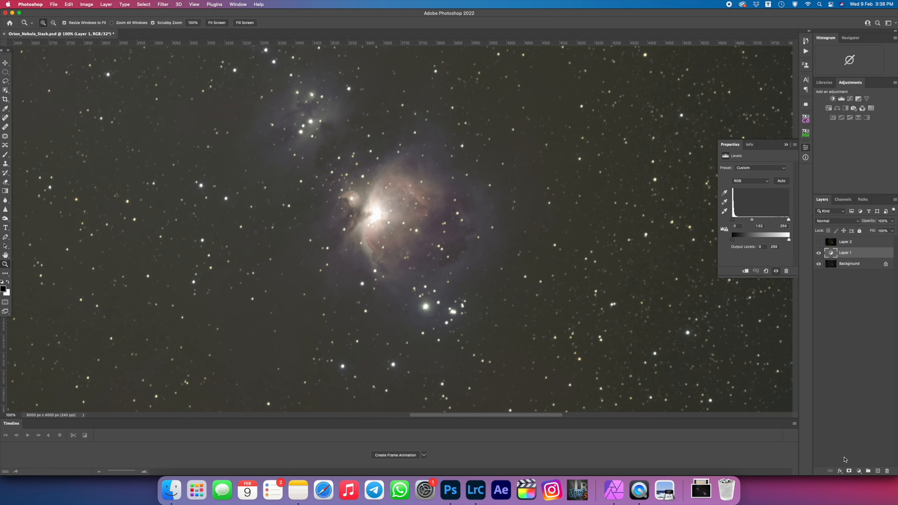
pyautogui.click(849, 471)
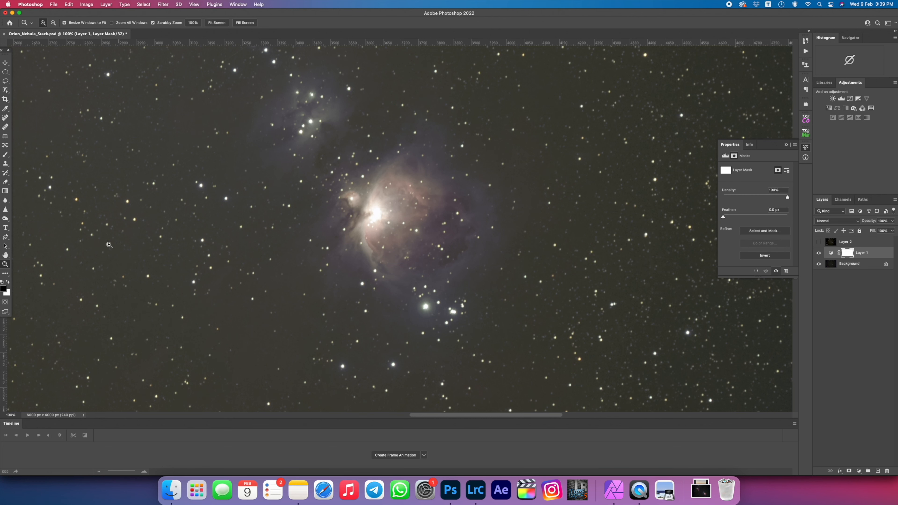
# - Paint black over the nebula on Layer 1's mask with the Brush at 50% opacity, and undo the strokes that spread too far
pyautogui.click(6, 156)
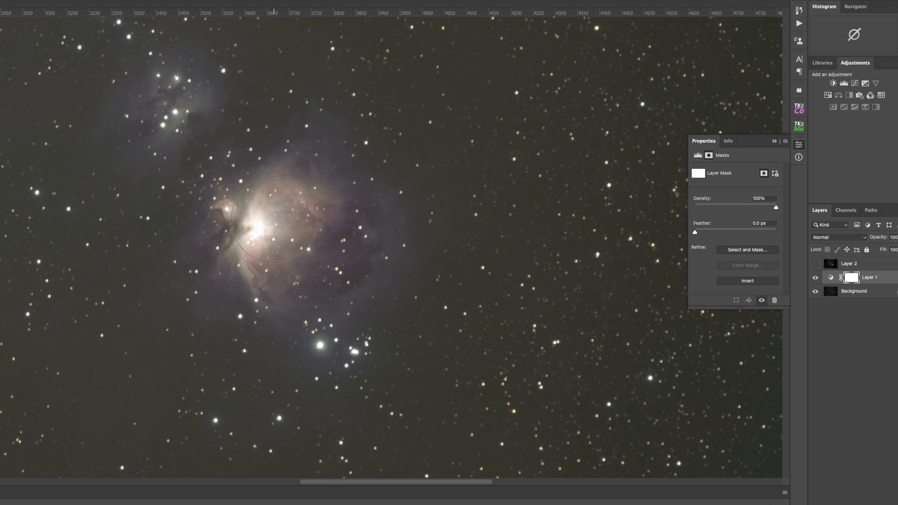
pyautogui.moveTo(274, 219)
pyautogui.mouseDown()
pyautogui.moveTo(276, 241)
pyautogui.moveTo(272, 227)
pyautogui.moveTo(261, 242)
pyautogui.moveTo(282, 210)
pyautogui.moveTo(297, 216)
pyautogui.moveTo(266, 261)
pyautogui.moveTo(286, 215)
pyautogui.moveTo(302, 209)
pyautogui.moveTo(236, 227)
pyautogui.moveTo(231, 217)
pyautogui.moveTo(280, 177)
pyautogui.moveTo(237, 235)
pyautogui.moveTo(255, 279)
pyautogui.moveTo(261, 241)
pyautogui.moveTo(278, 237)
pyautogui.moveTo(275, 223)
pyautogui.moveTo(266, 228)
pyautogui.moveTo(275, 229)
pyautogui.moveTo(282, 194)
pyautogui.moveTo(318, 174)
pyautogui.moveTo(293, 264)
pyautogui.moveTo(383, 305)
pyautogui.moveTo(351, 153)
pyautogui.moveTo(236, 309)
pyautogui.moveTo(384, 176)
pyautogui.mouseUp()
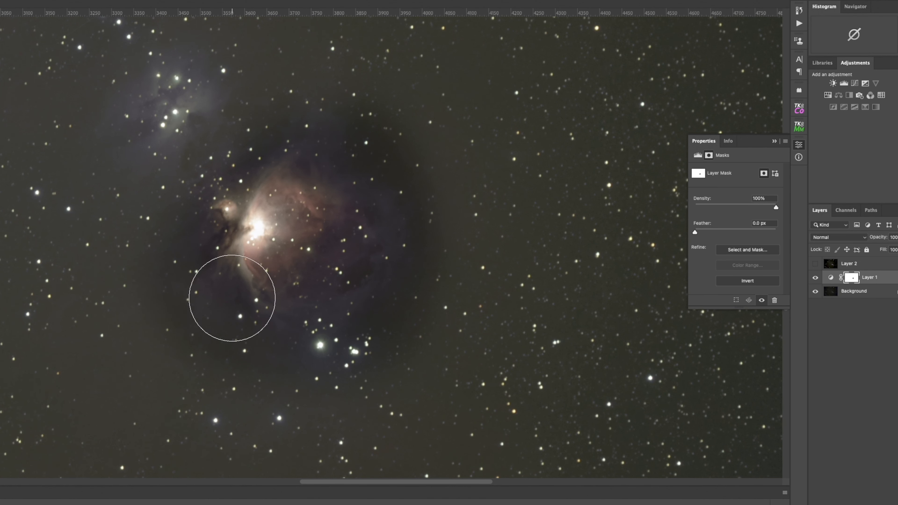
pyautogui.hotkey('ctrl', 'z')
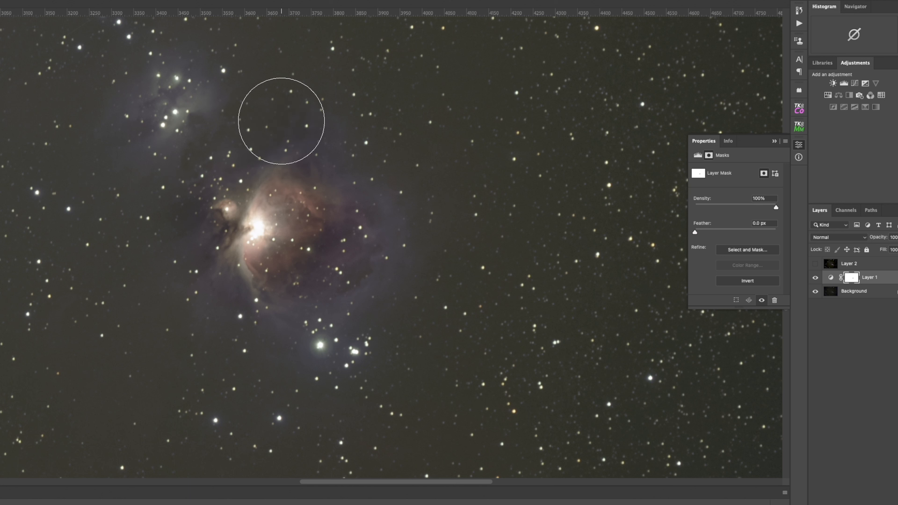
# - Reduce the brush size to 125 and compare the nebula with Layer 1 hidden and shown, leaving it visible
pyautogui.click(819, 279)
pyautogui.click(818, 278)
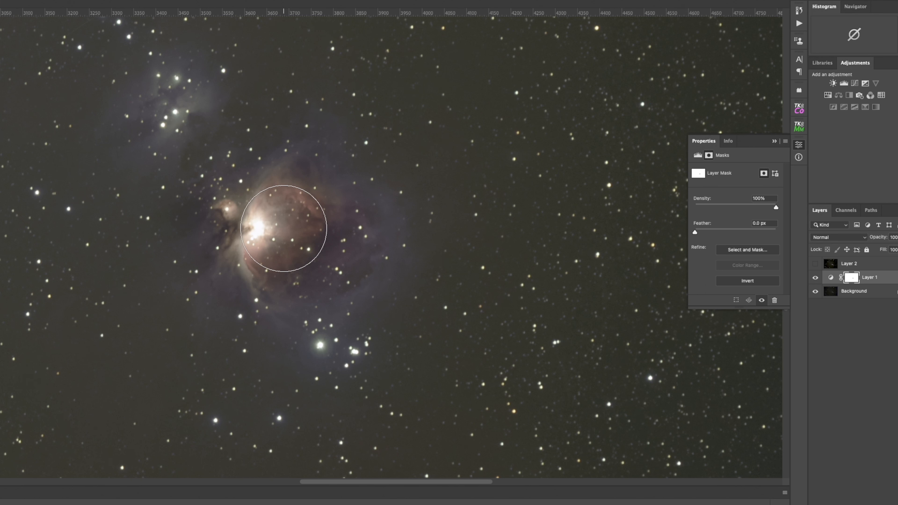
pyautogui.press('[')
pyautogui.press('[')
pyautogui.press('[')
pyautogui.press('[')
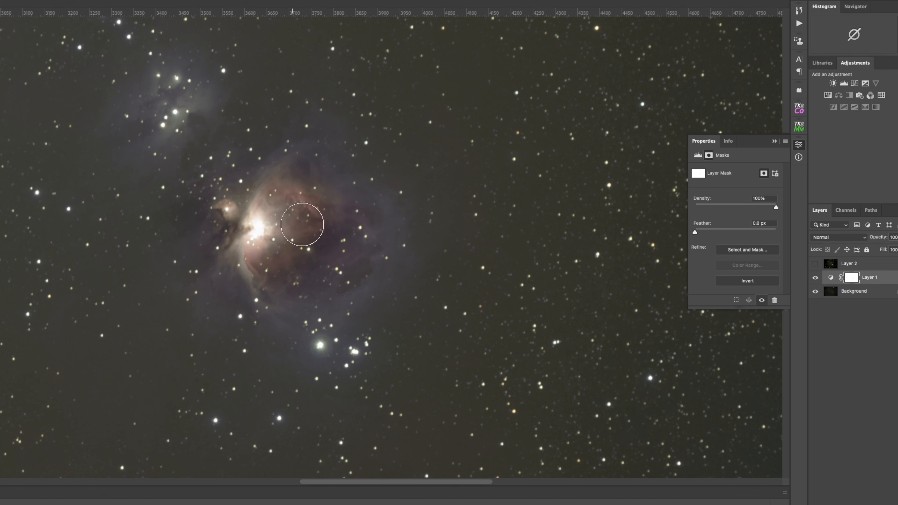
pyautogui.click(816, 279)
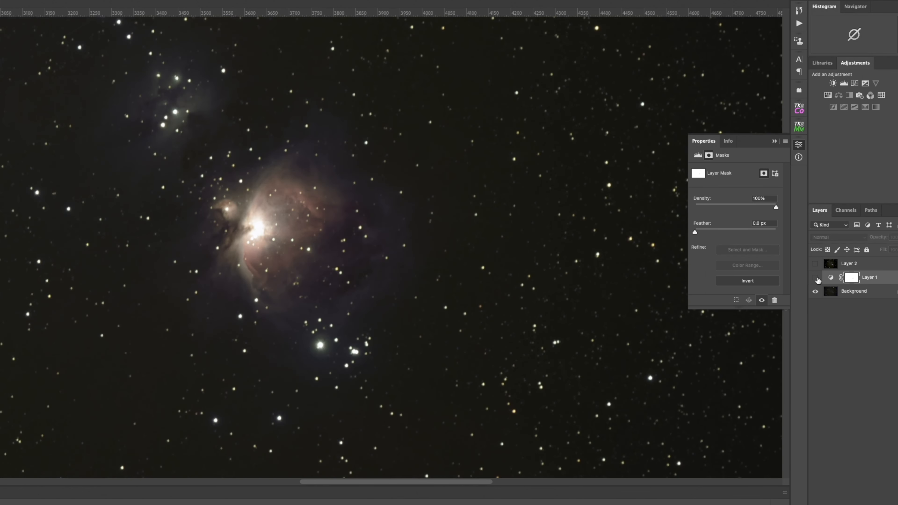
pyautogui.click(816, 279)
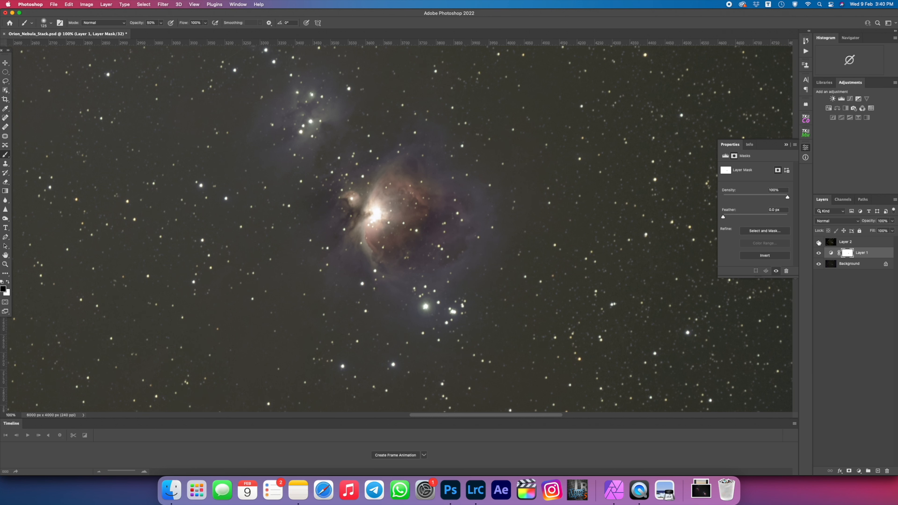
# - Make Layer 2 visible, select it, and add a layer mask to it
pyautogui.click(818, 243)
pyautogui.click(827, 244)
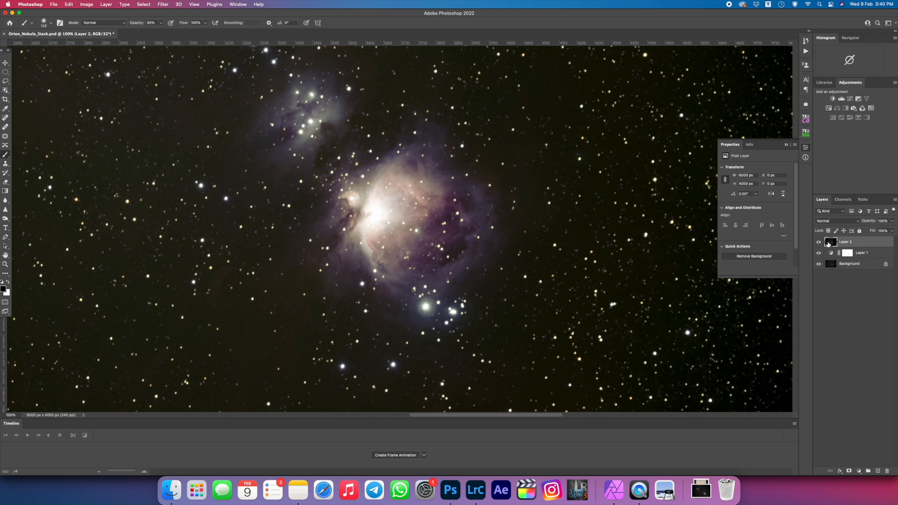
pyautogui.click(849, 472)
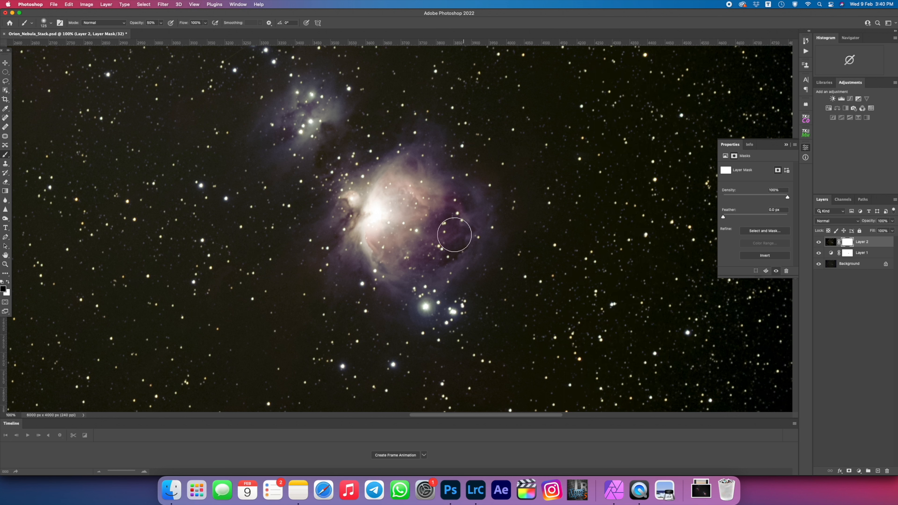
# - Paint black at 50% opacity on Layer 2's mask over the nebula's bright core and its surrounding glow to recover highlight detail
pyautogui.click(378, 231)
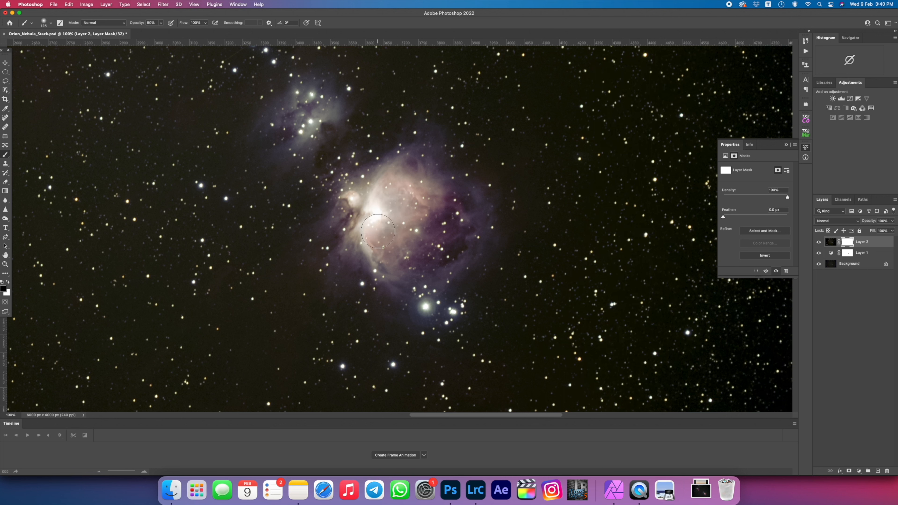
pyautogui.click(404, 193)
pyautogui.click(424, 200)
pyautogui.click(387, 236)
pyautogui.click(405, 225)
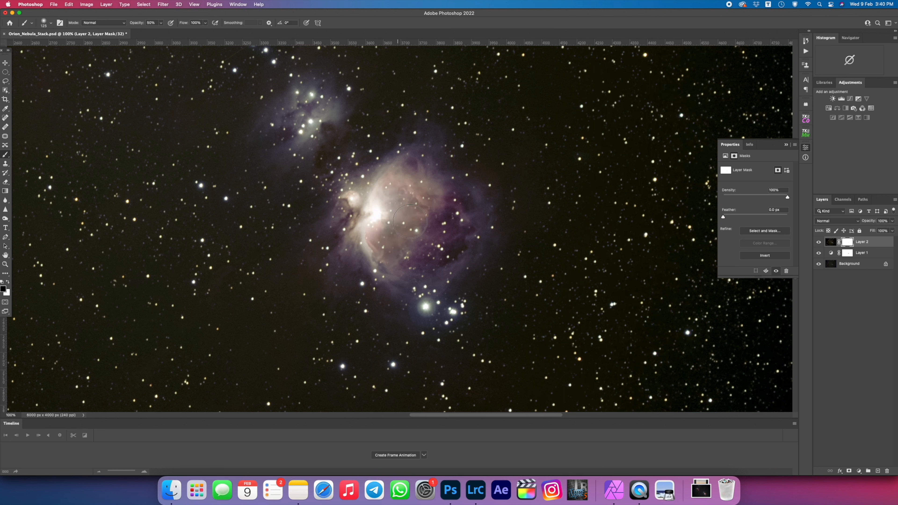
pyautogui.click(409, 170)
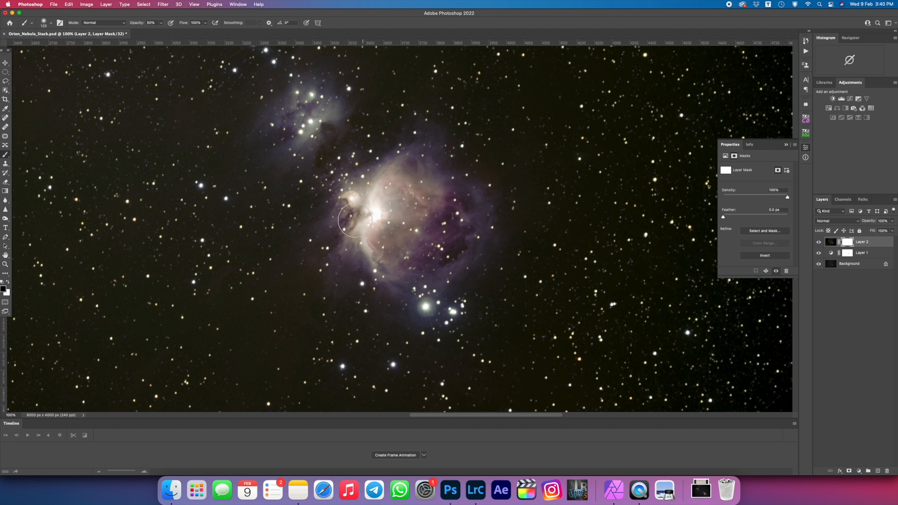
pyautogui.click(354, 213)
pyautogui.click(350, 243)
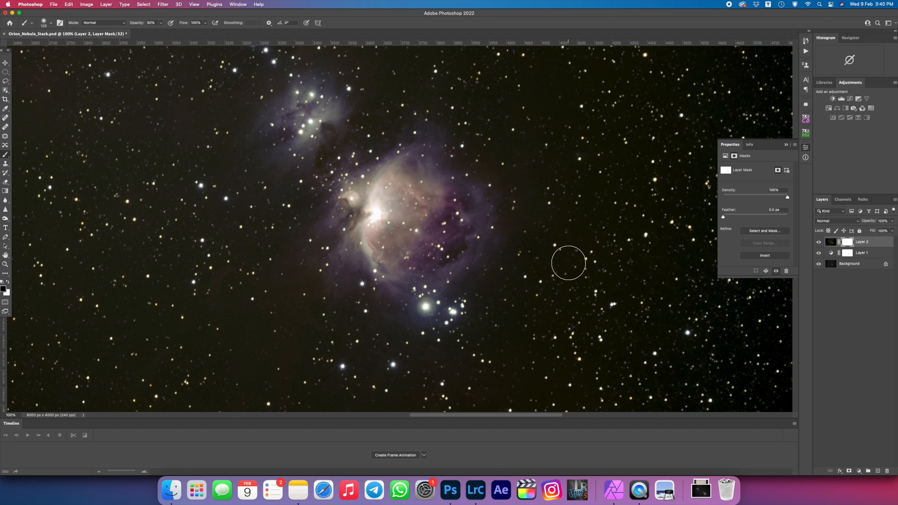
# - Compare the nebula with Layer 2 hidden and shown, and review the full image and the nebula at 100%
pyautogui.click(818, 242)
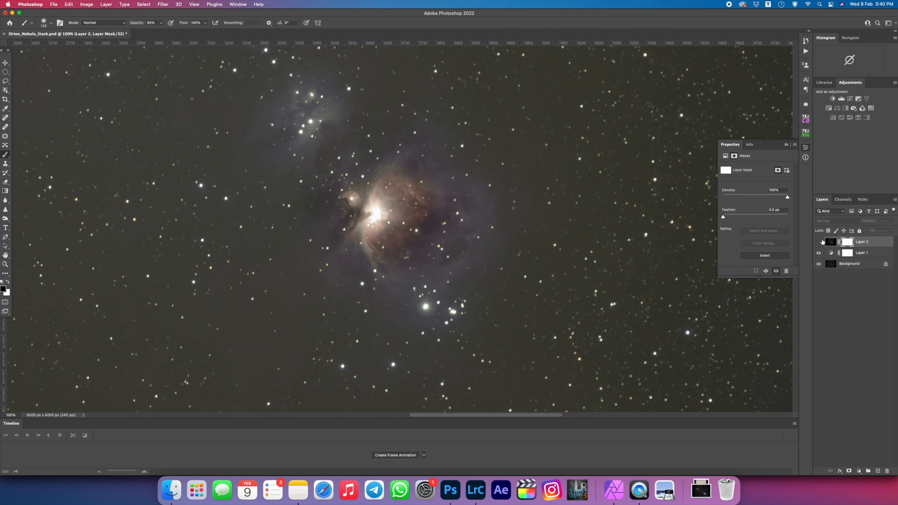
pyautogui.click(818, 241)
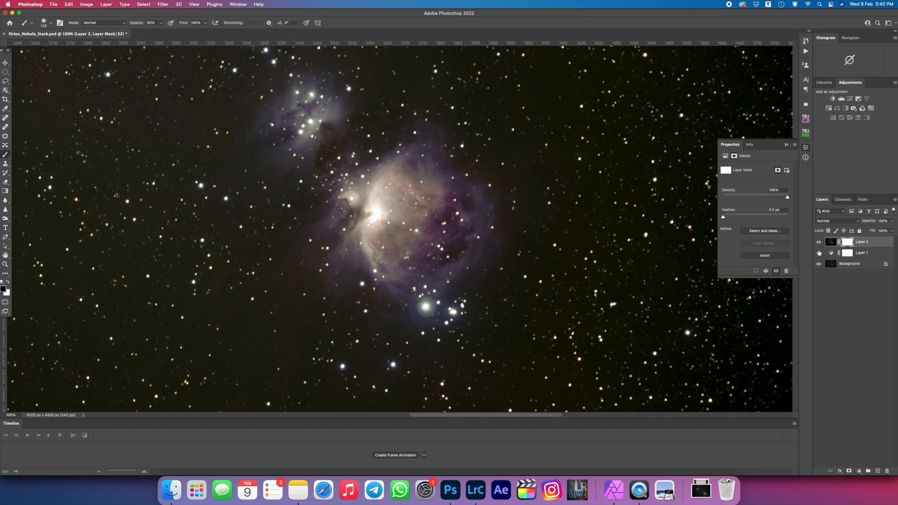
pyautogui.press('h')
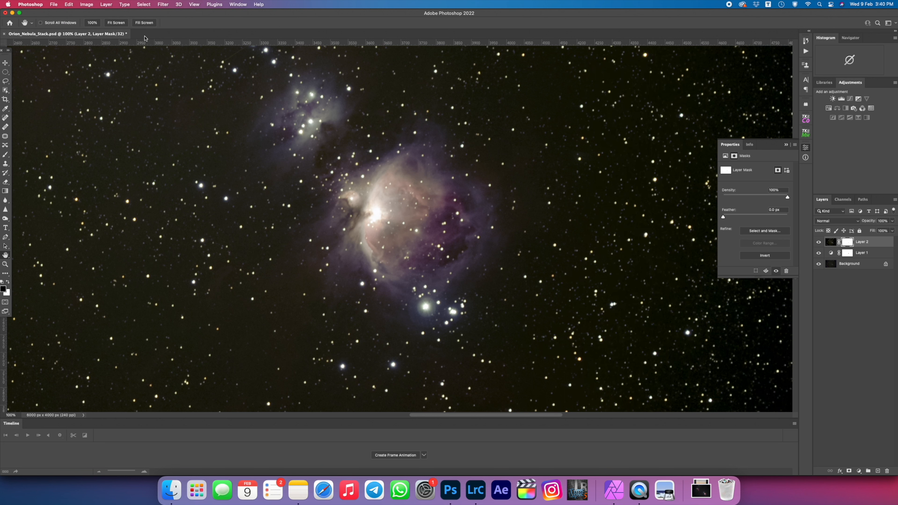
pyautogui.click(116, 23)
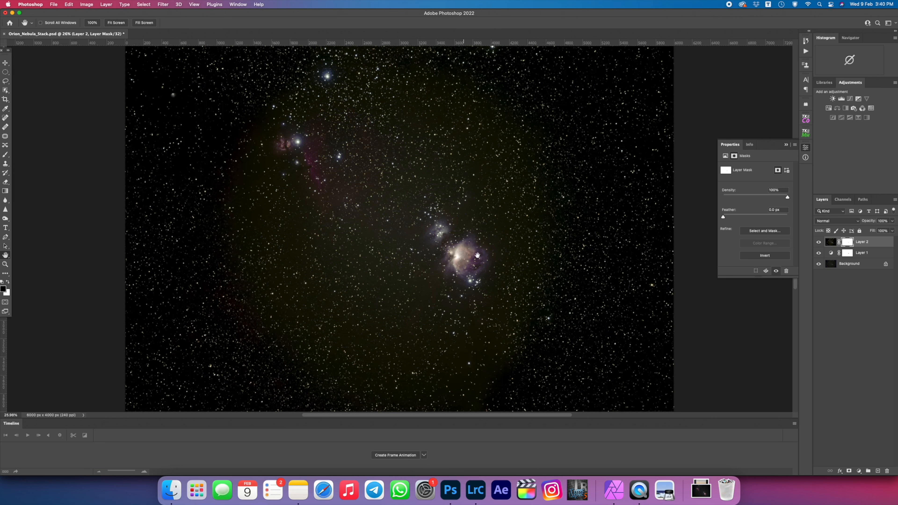
pyautogui.click(92, 22)
pyautogui.moveTo(580, 254); pyautogui.dragTo(407, 200)
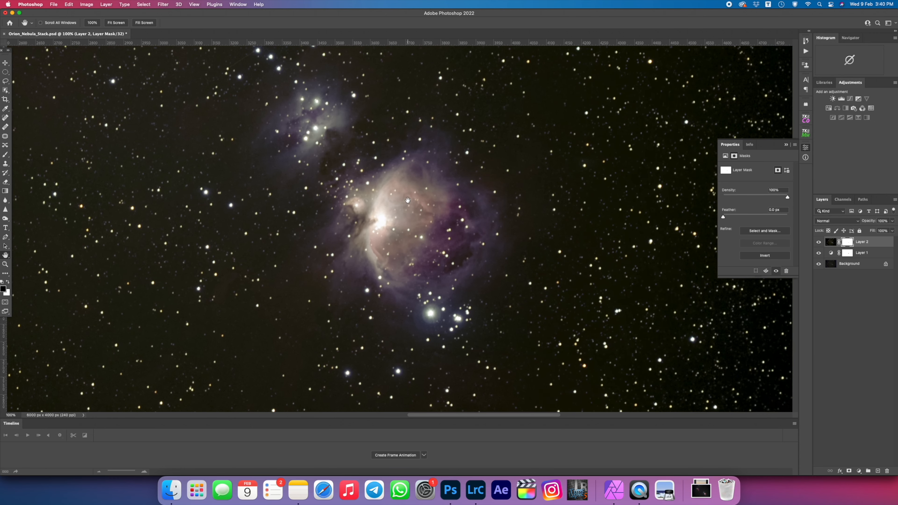
# - Isolate the Blue channel, load it as a selection, and add a Hue/Saturation adjustment layer masked by that selection
pyautogui.click(844, 200)
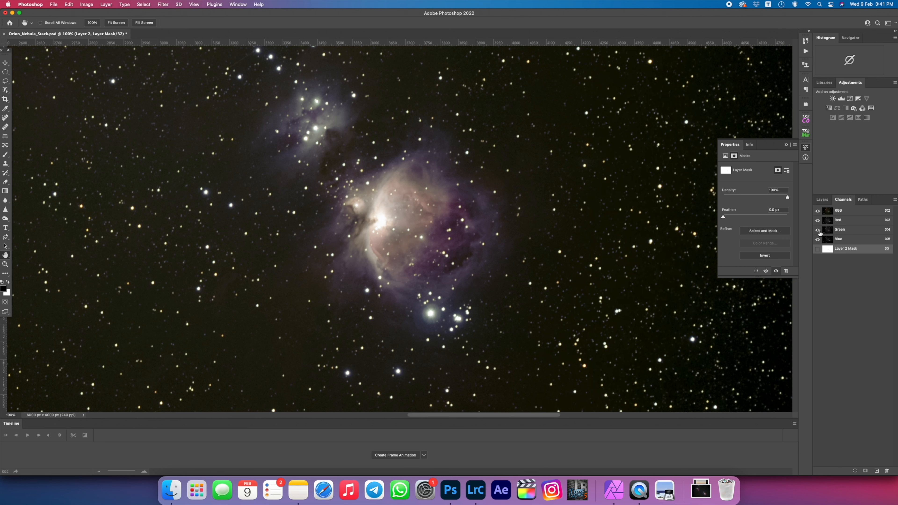
pyautogui.click(817, 229)
pyautogui.click(817, 220)
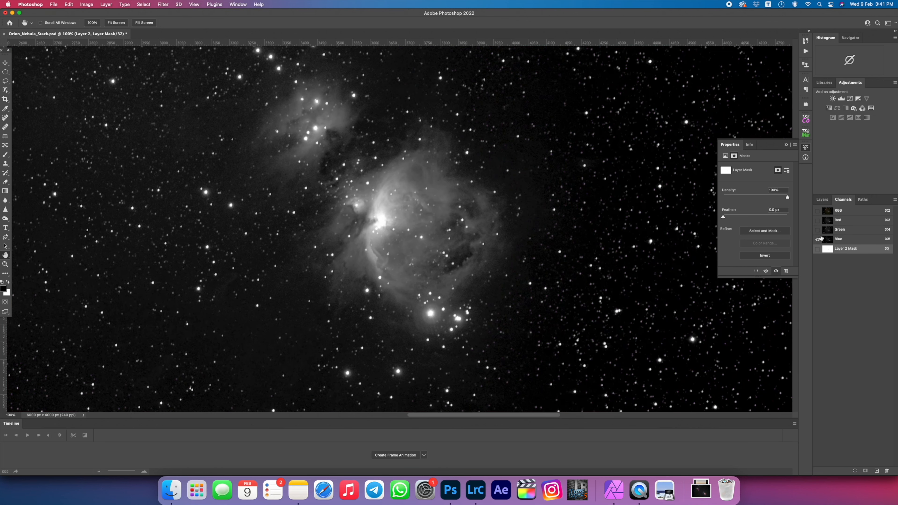
pyautogui.click(825, 241)
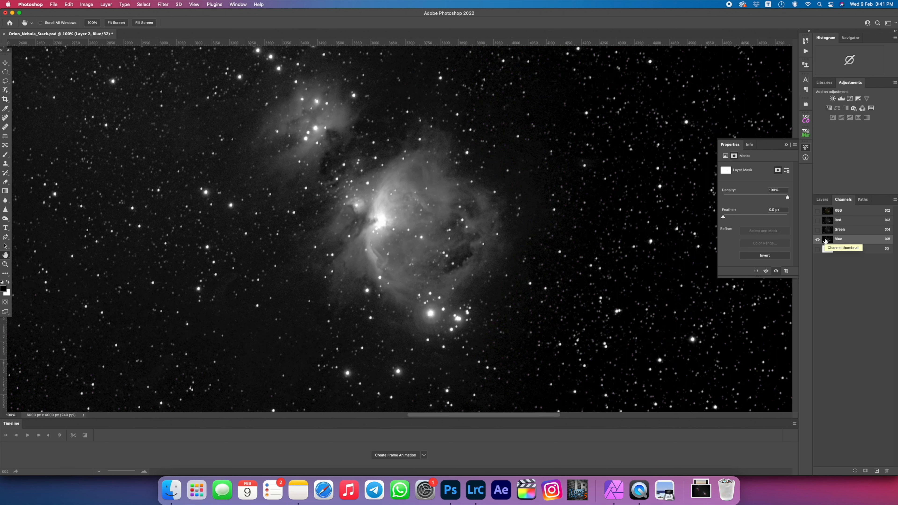
pyautogui.moveTo(825, 241); pyautogui.dragTo(827, 243)
pyautogui.keyDown('super'); pyautogui.click(826, 239); pyautogui.keyUp('super')
pyautogui.click(821, 200)
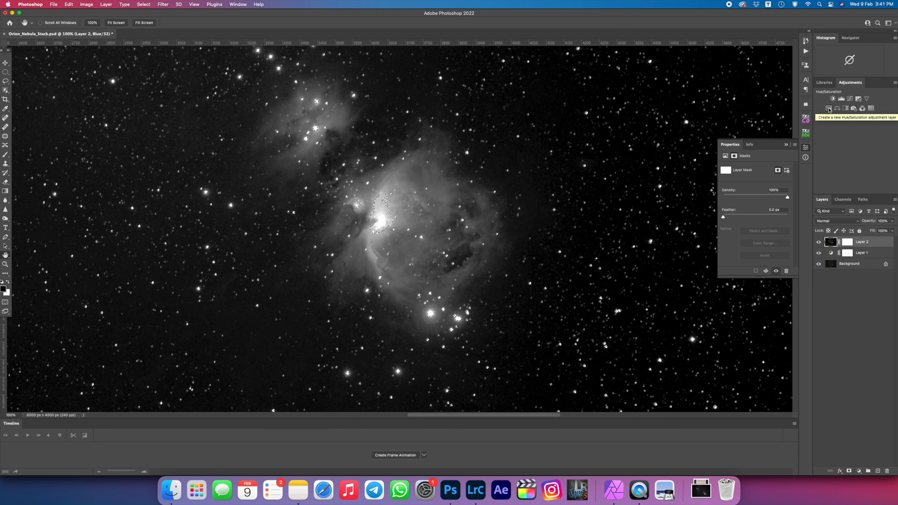
pyautogui.click(829, 109)
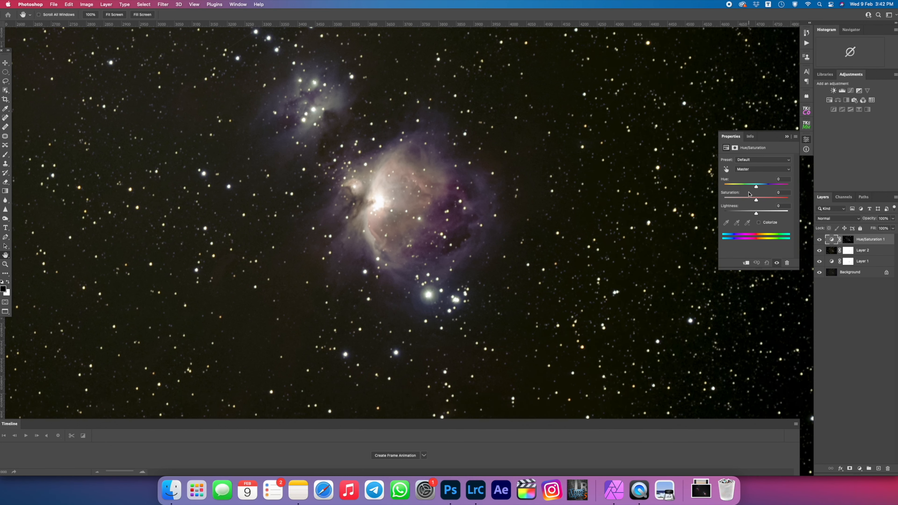
# - Boost the Reds' saturation strongly and shift their hue slightly toward negative values in the Hue/Saturation adjustment
pyautogui.click(749, 171)
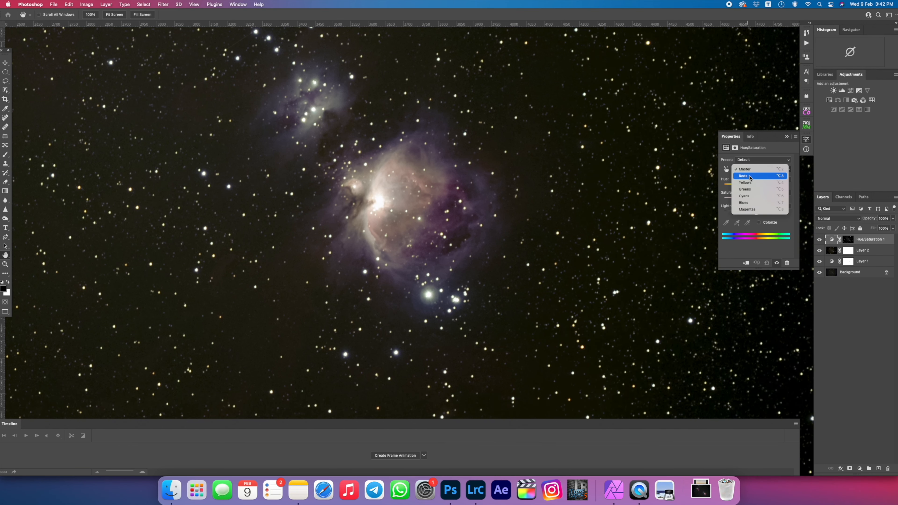
pyautogui.click(748, 176)
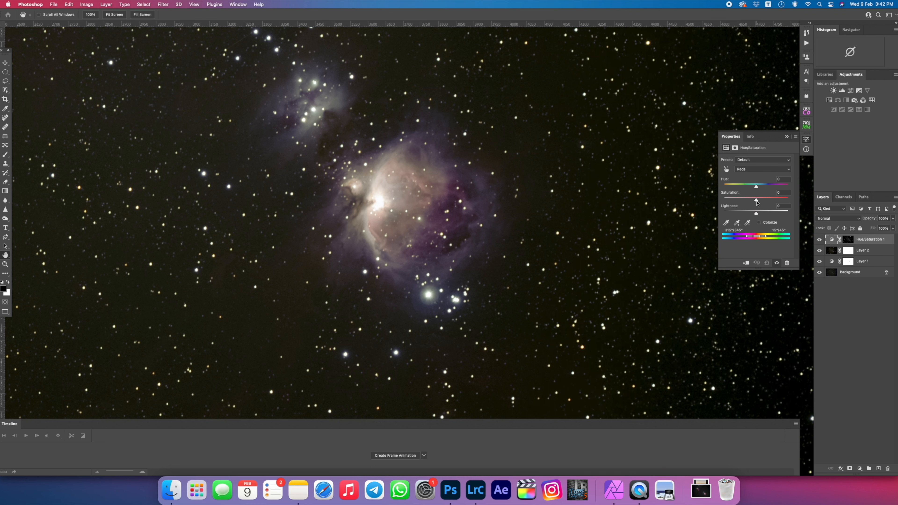
pyautogui.moveTo(756, 200); pyautogui.dragTo(783, 200)
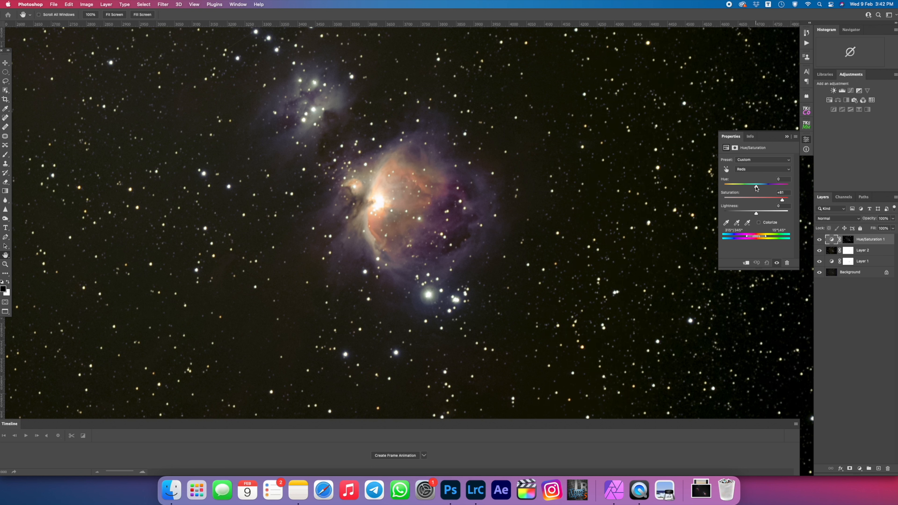
pyautogui.moveTo(756, 188); pyautogui.dragTo(751, 188)
pyautogui.moveTo(781, 200); pyautogui.dragTo(778, 201)
# - Set the Yellows' saturation to about +67 in the same Hue/Saturation adjustment
pyautogui.click(756, 171)
pyautogui.click(756, 177)
pyautogui.moveTo(755, 202); pyautogui.dragTo(777, 199)
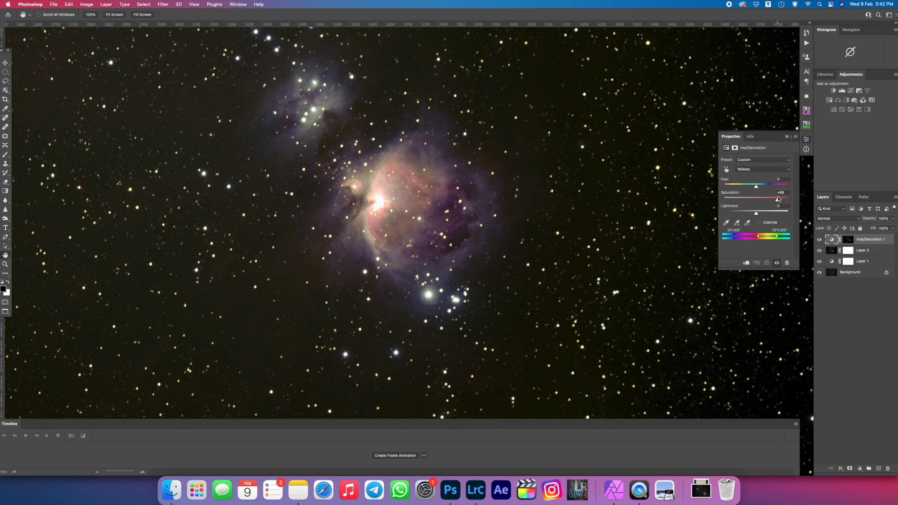
# - Compare the Orion Nebula and the Horsehead region with the Hue/Saturation 1 layer hidden and shown, leaving it visible
pyautogui.click(819, 240)
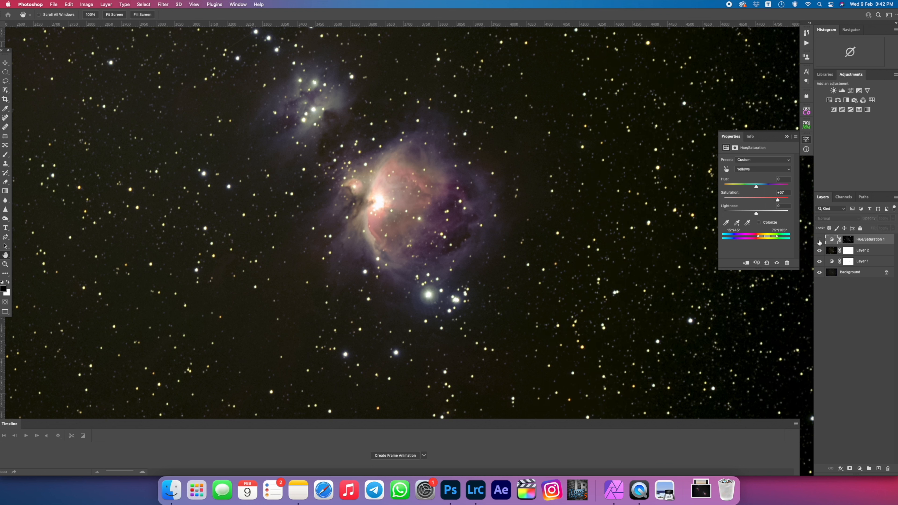
pyautogui.click(819, 240)
pyautogui.click(819, 240)
pyautogui.click(819, 240)
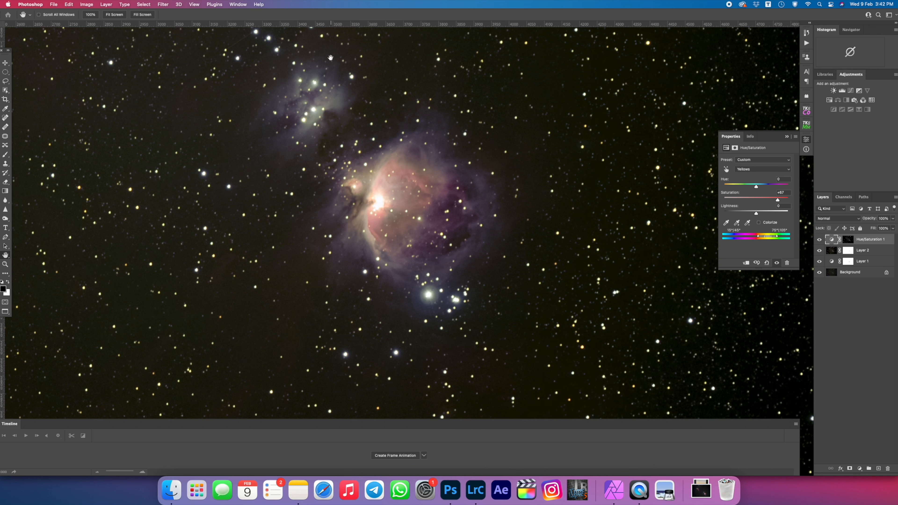
pyautogui.moveTo(324, 77); pyautogui.dragTo(518, 200)
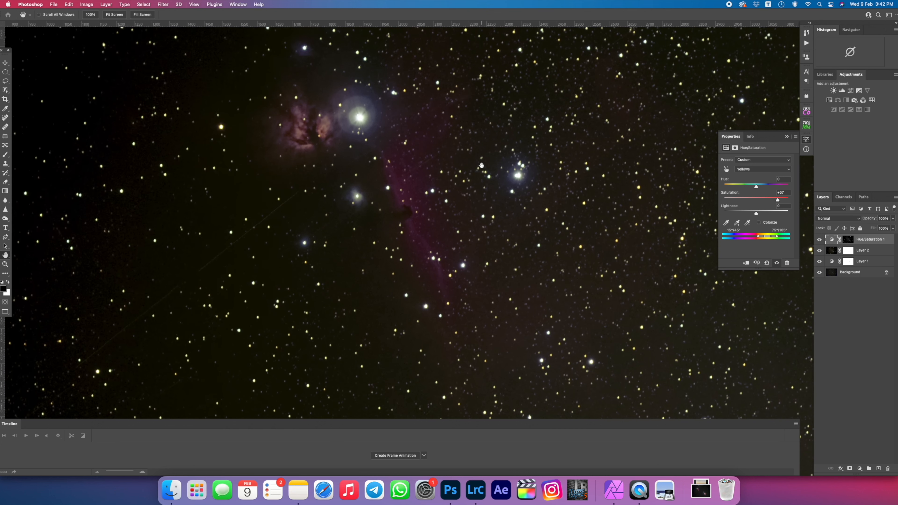
pyautogui.click(819, 240)
pyautogui.click(819, 241)
pyautogui.moveTo(654, 268); pyautogui.dragTo(494, 234)
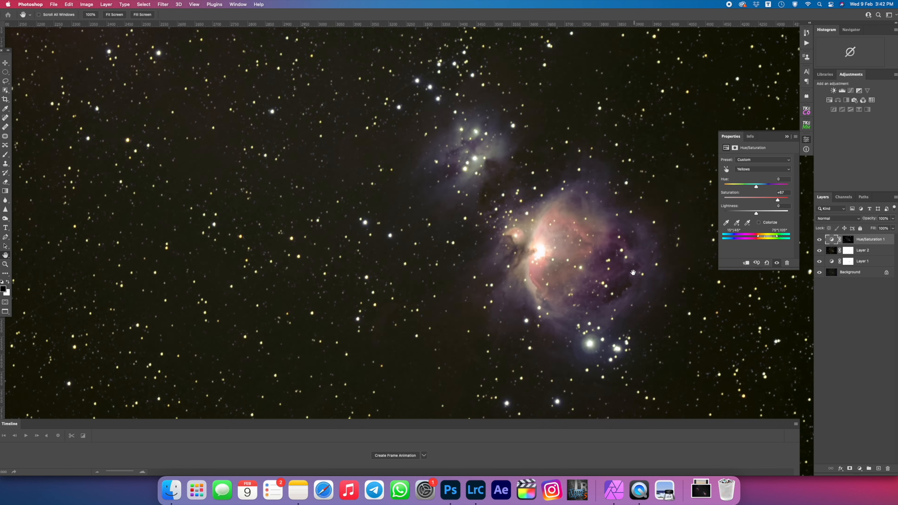
# - Inspect the individual color channels, load the Red channel as a selection, and add a second Hue/Saturation layer masked by it
pyautogui.click(843, 197)
pyautogui.click(822, 232)
pyautogui.click(818, 236)
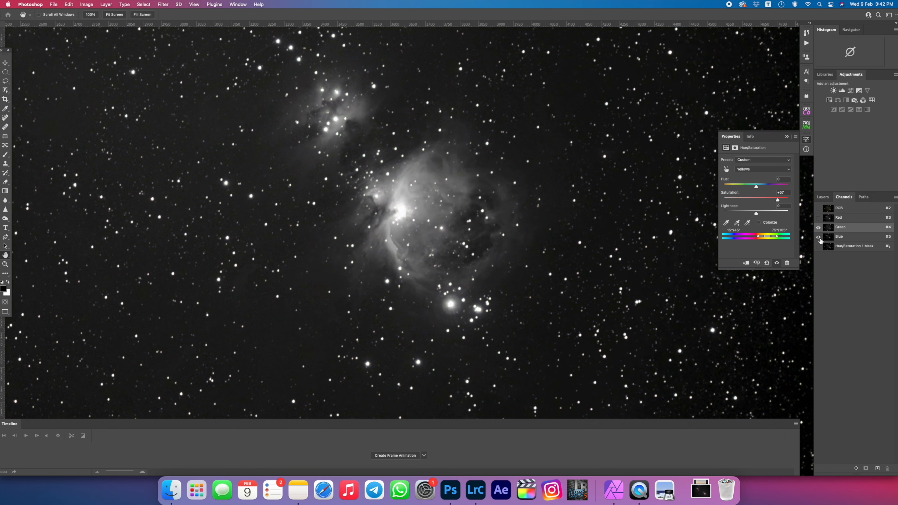
pyautogui.click(818, 237)
pyautogui.click(818, 218)
pyautogui.click(817, 228)
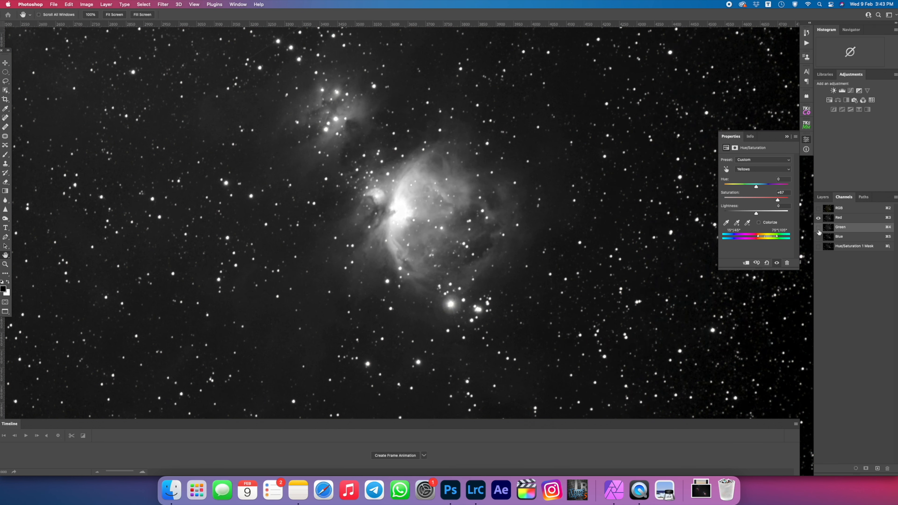
pyautogui.moveTo(843, 222); pyautogui.dragTo(831, 221)
pyautogui.keyDown('super'); pyautogui.click(832, 221); pyautogui.keyUp('super')
pyautogui.click(822, 196)
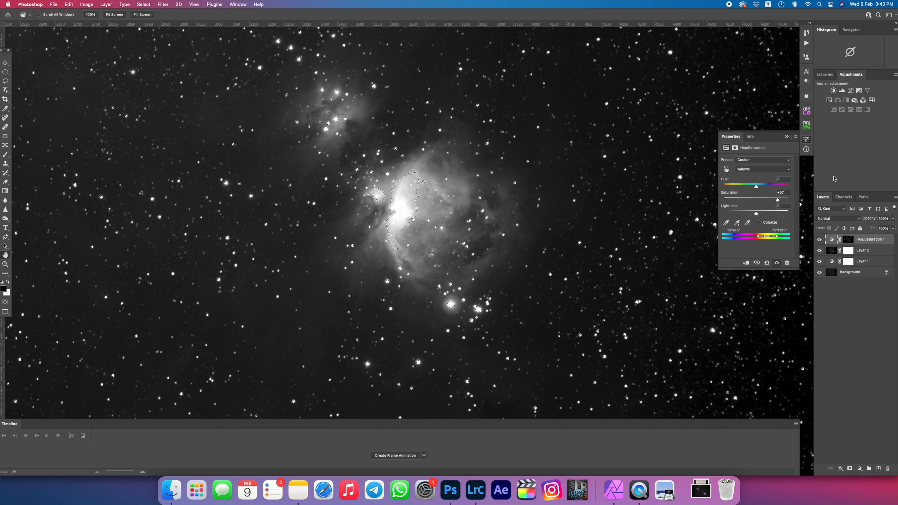
pyautogui.click(832, 109)
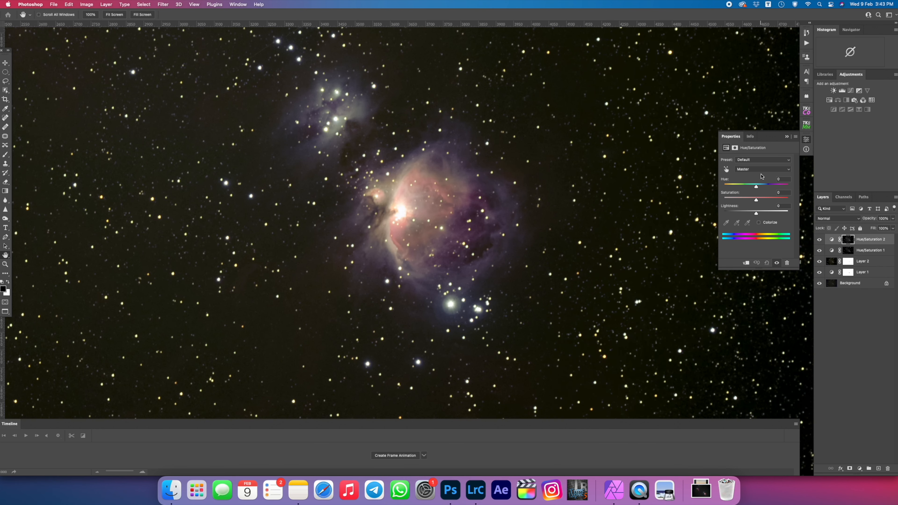
# - Set the Reds' saturation to +29 and their hue to -8 in the Hue/Saturation 2 adjustment
pyautogui.click(759, 170)
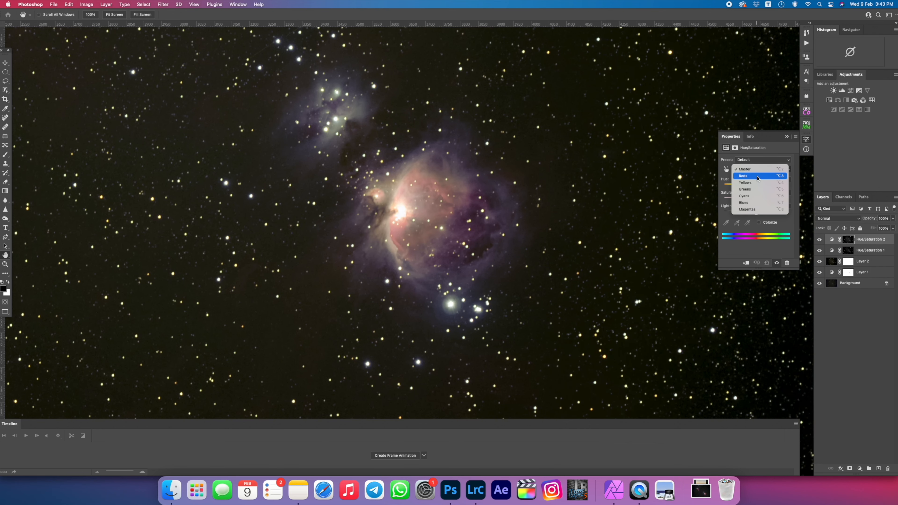
pyautogui.click(757, 175)
pyautogui.moveTo(756, 200)
pyautogui.mouseDown()
pyautogui.moveTo(773, 201)
pyautogui.moveTo(766, 203)
pyautogui.mouseUp()
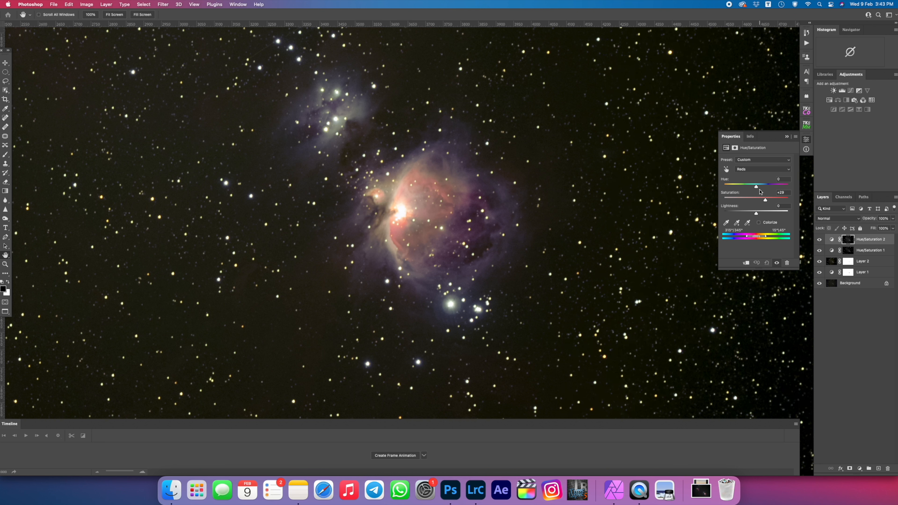
pyautogui.moveTo(756, 187); pyautogui.dragTo(753, 188)
# - Compare the nebula with Hue/Saturation 2 hidden and shown, and reduce its Reds saturation to +22
pyautogui.click(818, 239)
pyautogui.click(819, 240)
pyautogui.click(818, 239)
pyautogui.click(819, 239)
pyautogui.moveTo(766, 200); pyautogui.dragTo(763, 202)
pyautogui.moveTo(382, 144); pyautogui.dragTo(536, 293)
pyautogui.moveTo(400, 157); pyautogui.dragTo(594, 284)
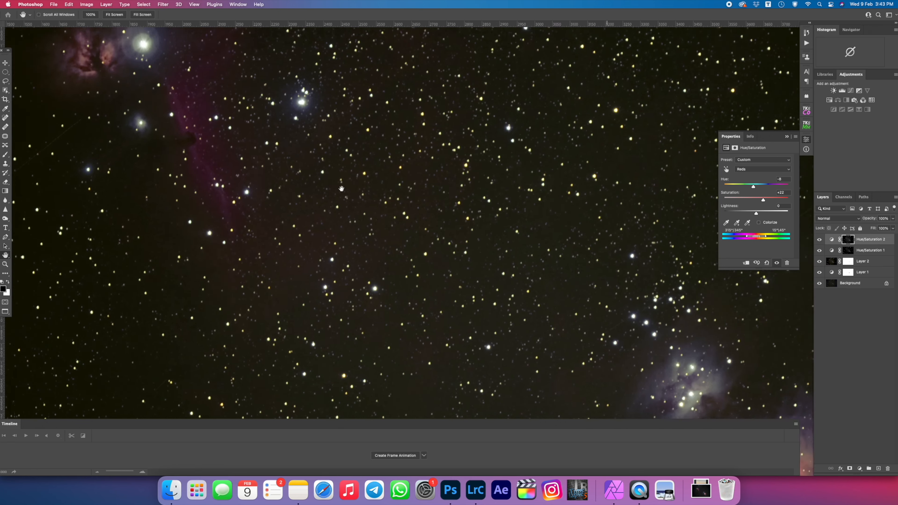
pyautogui.moveTo(371, 148); pyautogui.dragTo(336, 101)
pyautogui.moveTo(629, 336); pyautogui.dragTo(341, 120)
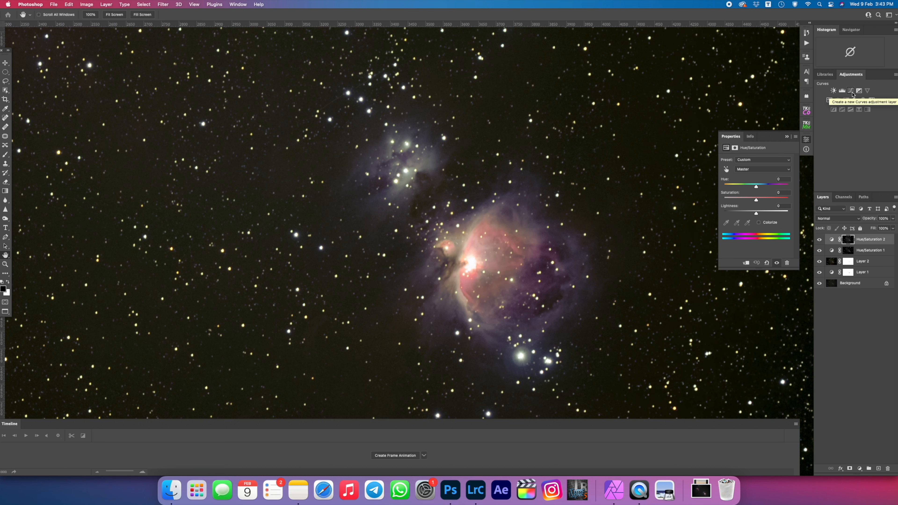
# - Load the RGB composite channel as a selection and add a Curves adjustment layer masked by it
pyautogui.click(842, 197)
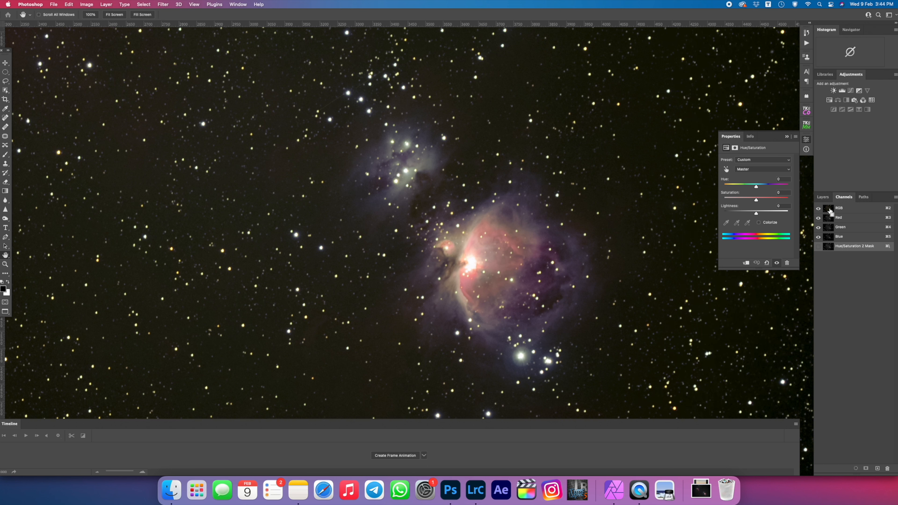
pyautogui.keyDown('super'); pyautogui.click(829, 209); pyautogui.keyUp('super')
pyautogui.click(850, 92)
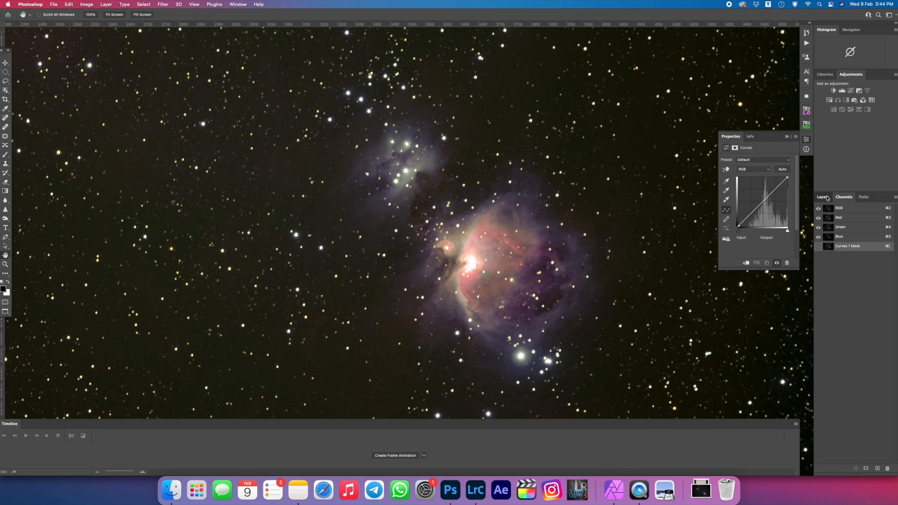
pyautogui.click(822, 197)
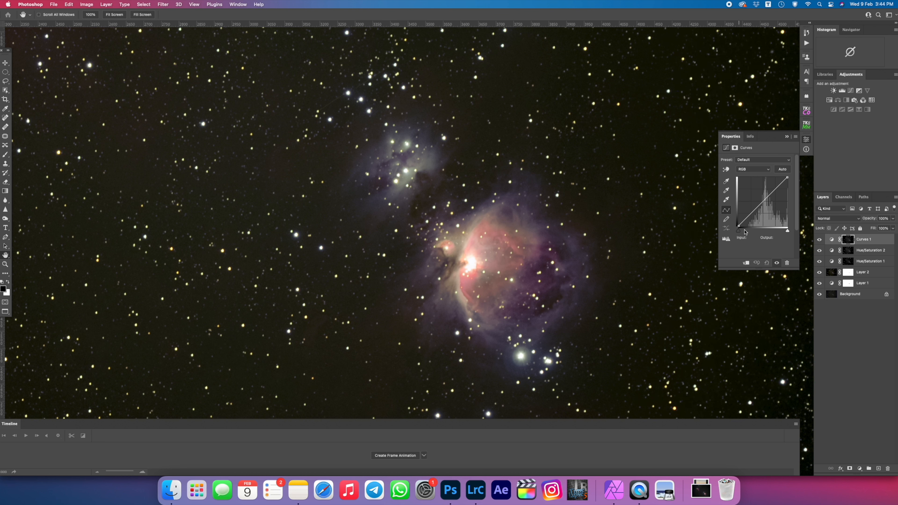
# - Shape the RGB curve into an S-curve with a point at input 103, output 74, and lift the Red curve at input 48, output 74
pyautogui.moveTo(740, 233); pyautogui.dragTo(746, 232)
pyautogui.moveTo(774, 193); pyautogui.dragTo(758, 213)
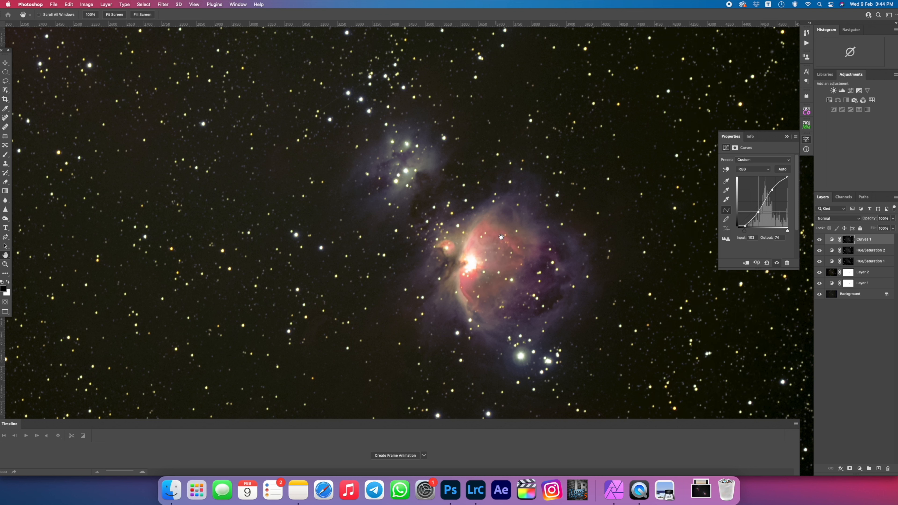
pyautogui.click(752, 169)
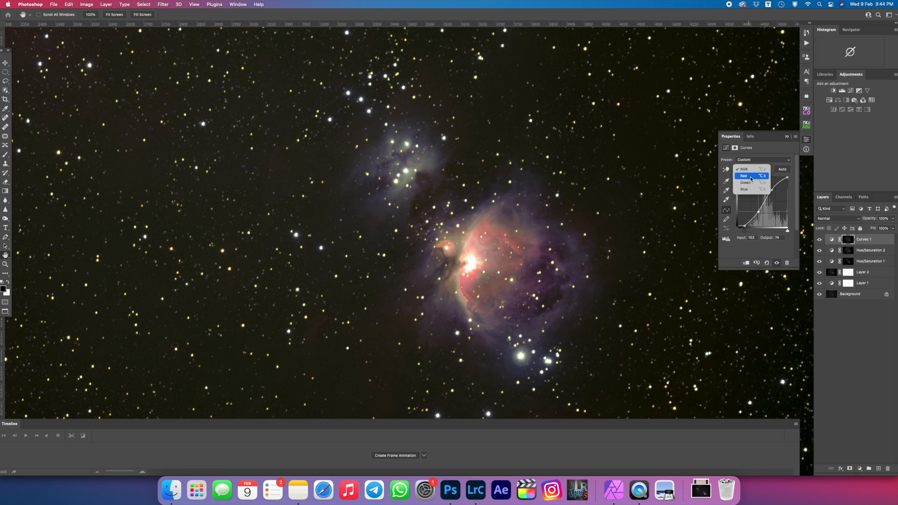
pyautogui.moveTo(772, 190); pyautogui.dragTo(747, 212)
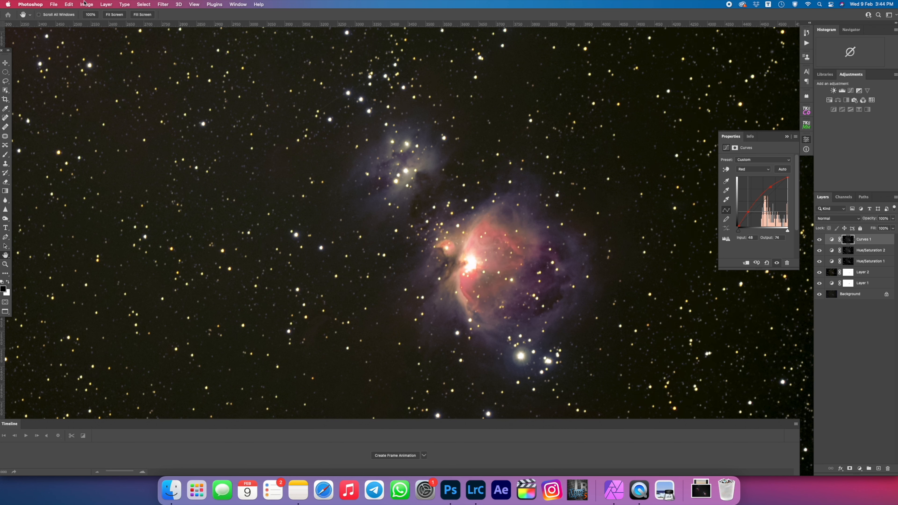
# - Fit the whole image in view and compare it with the Curves 1 layer hidden and shown, leaving it visible
pyautogui.click(114, 14)
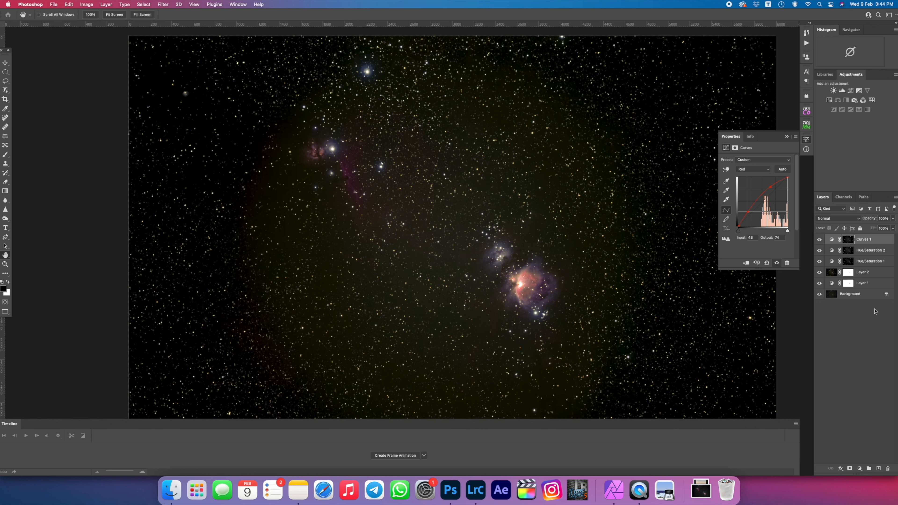
pyautogui.click(819, 241)
pyautogui.click(818, 241)
pyautogui.click(818, 241)
pyautogui.click(818, 240)
pyautogui.click(818, 240)
pyautogui.click(818, 241)
pyautogui.click(818, 240)
pyautogui.click(818, 240)
# - Group the Curves 1, Hue/Saturation 2 and Hue/Saturation 1 layers into a new group named Color Enhancement
pyautogui.keyDown('shift'); pyautogui.click(887, 263); pyautogui.keyUp('shift')
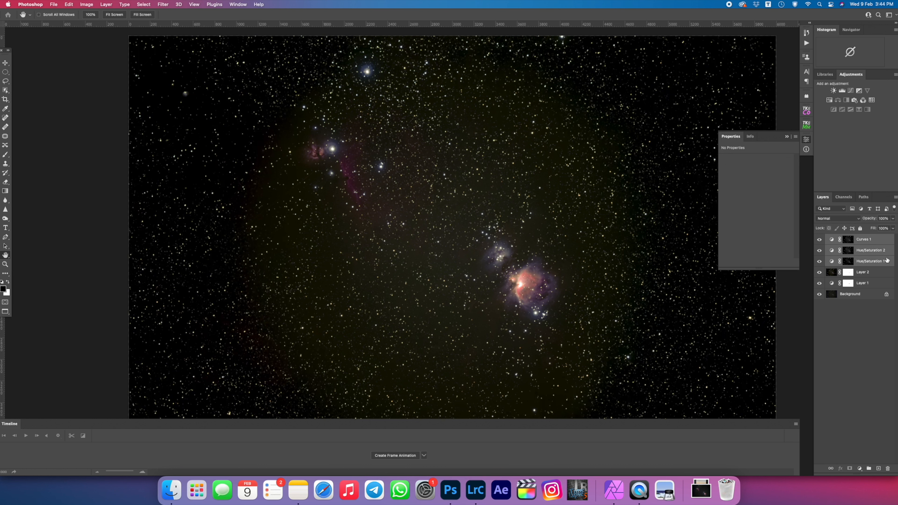
pyautogui.click(895, 197)
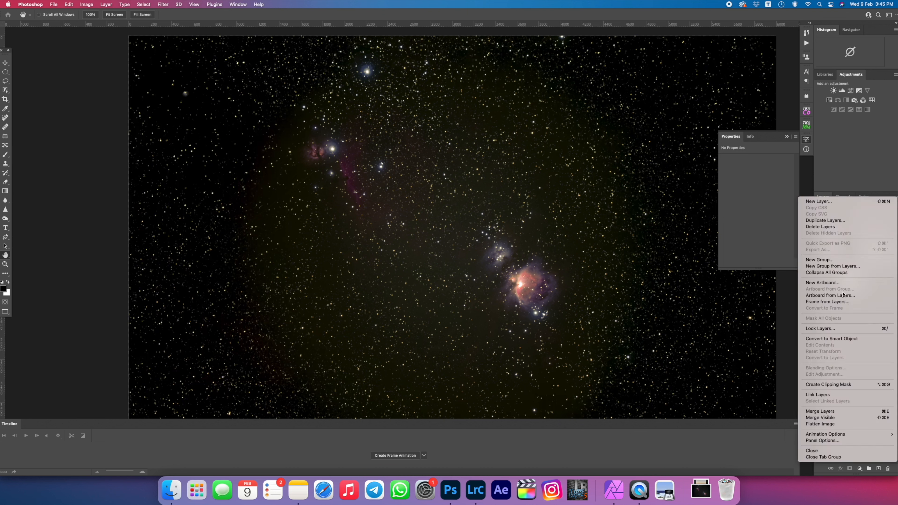
pyautogui.click(840, 267)
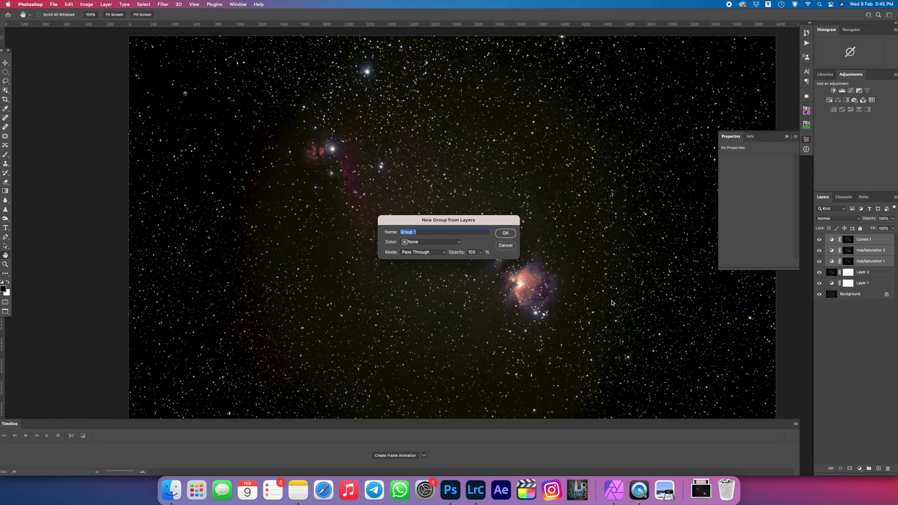
pyautogui.write('Color Enhancement')
pyautogui.press('Return')
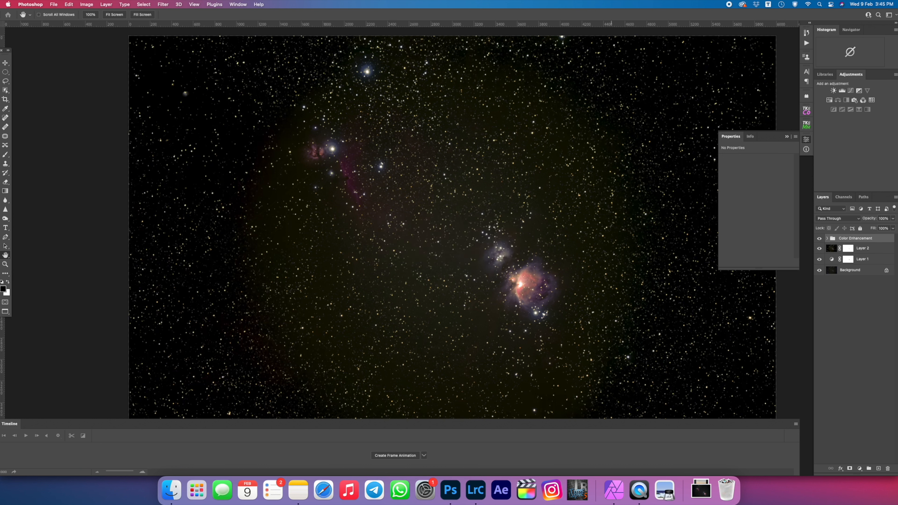
# - Compare the full image with the Color Enhancement group hidden and shown, leaving the group visible
pyautogui.click(819, 238)
pyautogui.click(819, 239)
pyautogui.click(819, 238)
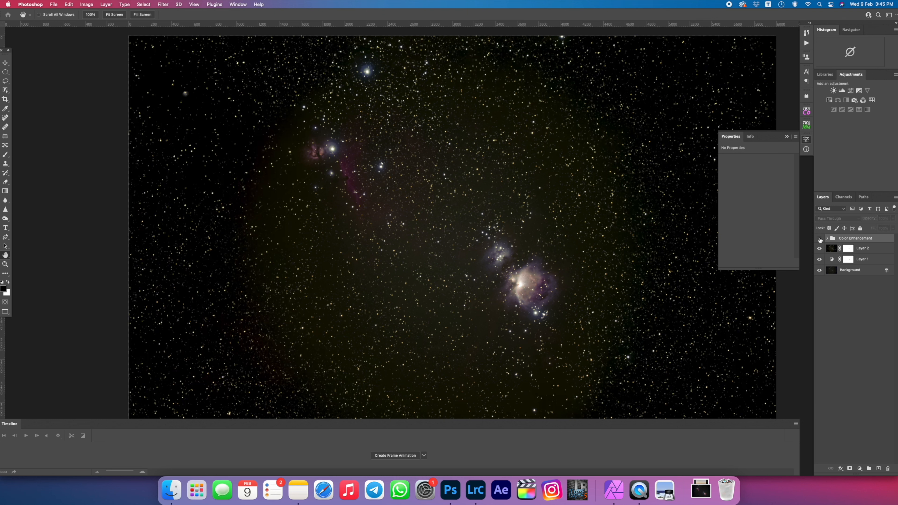
pyautogui.click(819, 238)
pyautogui.click(819, 238)
pyautogui.click(819, 238)
pyautogui.click(819, 238)
pyautogui.click(819, 238)
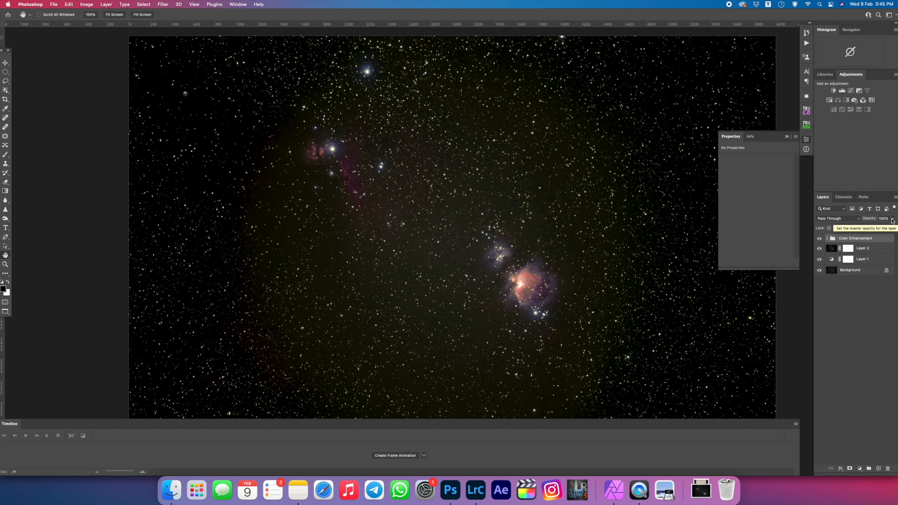
pyautogui.click(819, 238)
pyautogui.click(819, 238)
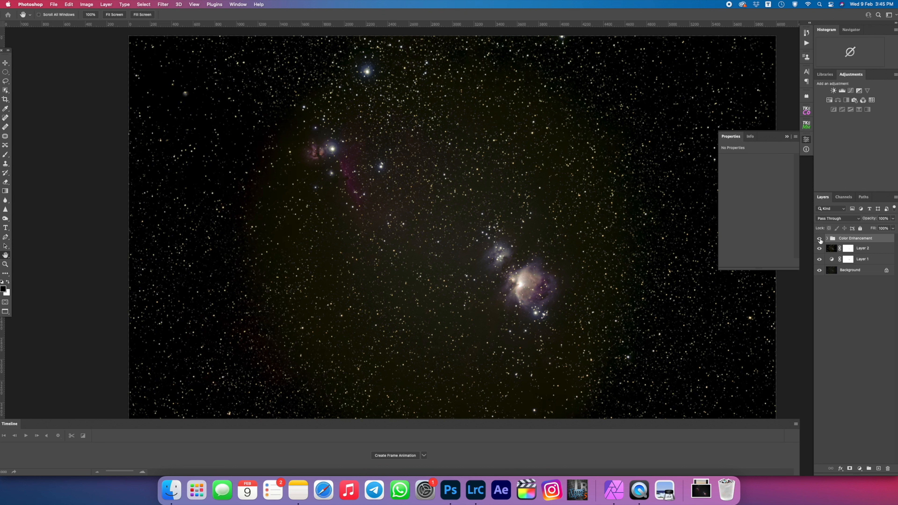
# - Lower the Color Enhancement group's opacity to 73%
pyautogui.click(893, 218)
pyautogui.moveTo(893, 226); pyautogui.dragTo(884, 226)
pyautogui.click(884, 238)
# - Select the Flame and Horsehead nebula area with a 300 px feathered ellipse, then add a Curves layer raised at input 43, output 115
pyautogui.click(6, 75)
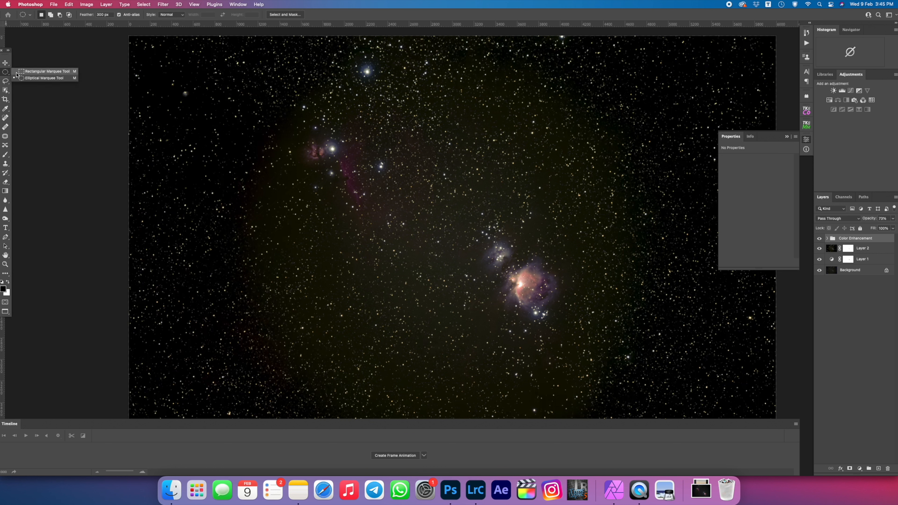
pyautogui.click(50, 81)
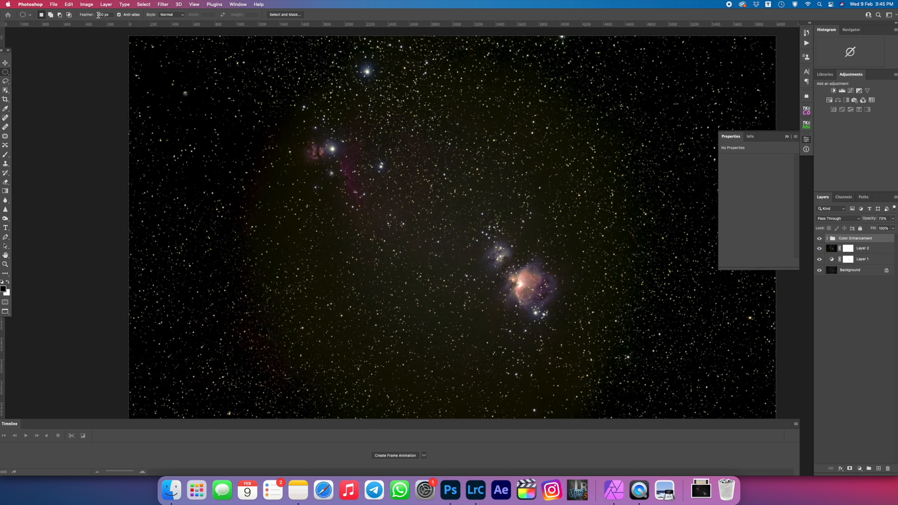
pyautogui.moveTo(280, 102)
pyautogui.mouseDown()
pyautogui.moveTo(437, 273)
pyautogui.moveTo(400, 230)
pyautogui.mouseUp()
pyautogui.click(852, 92)
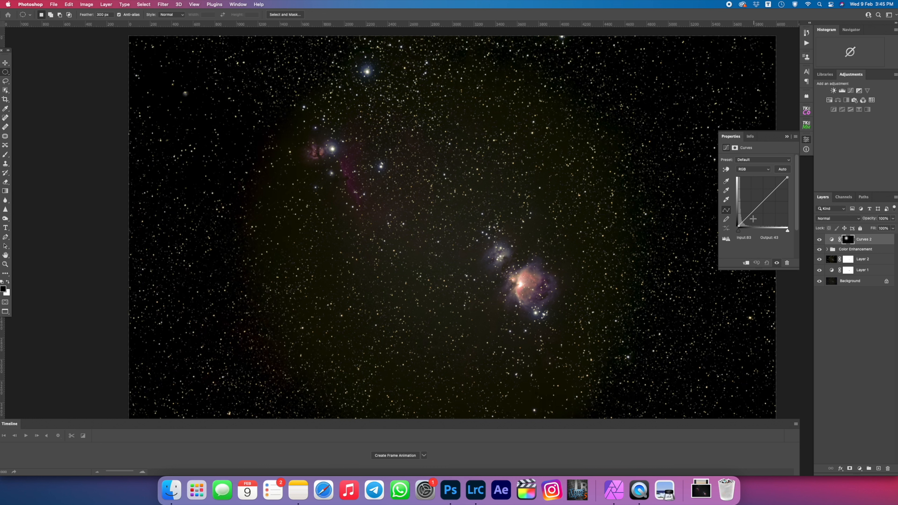
pyautogui.moveTo(748, 215); pyautogui.dragTo(746, 205)
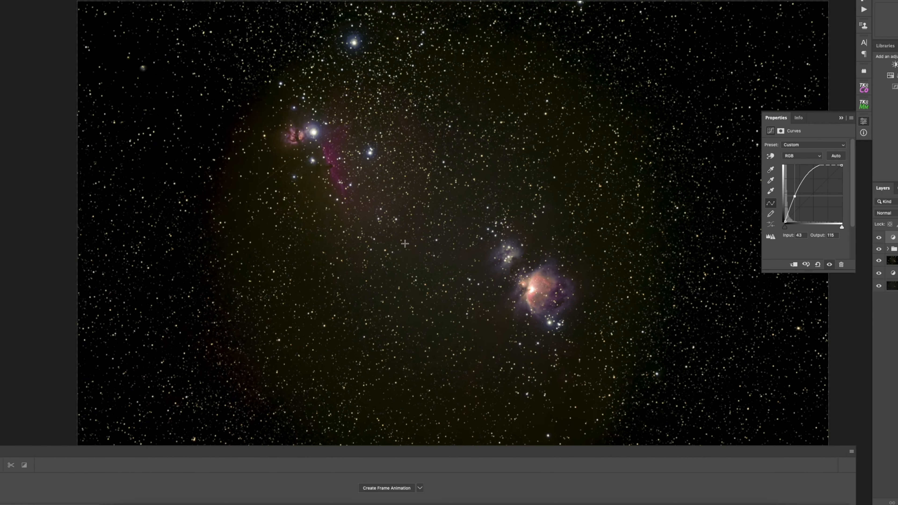
# - Switch to the Brush tool and enlarge the brush to 600 px
pyautogui.press('b')
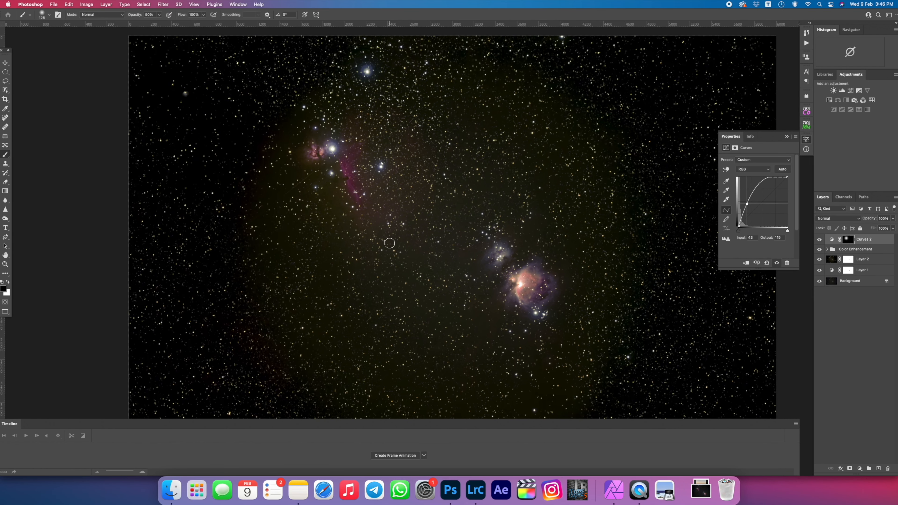
pyautogui.press(']')
pyautogui.press(']')
pyautogui.press(']')
pyautogui.press(']')
pyautogui.press(']')
pyautogui.press(']')
pyautogui.press(']')
pyautogui.press(']')
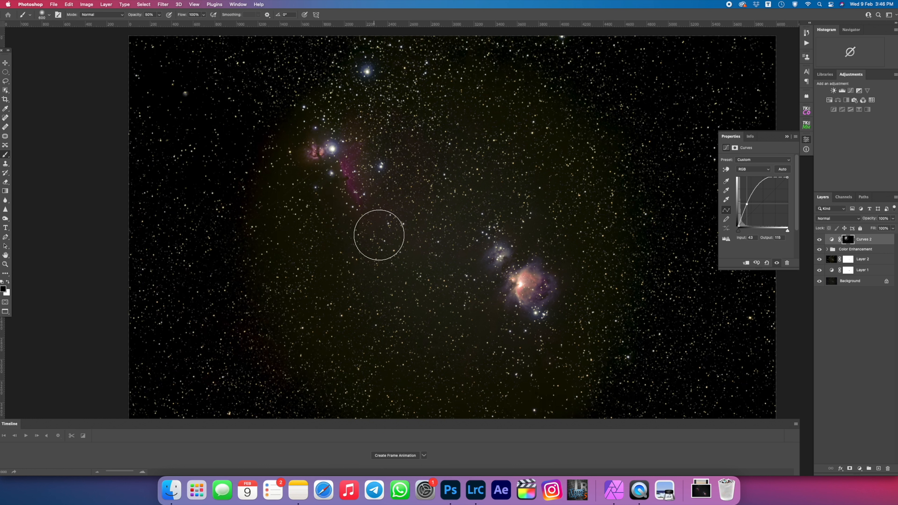
# - Compare the image with the Curves 2 layer hidden and shown, leaving the layer visible
pyautogui.click(819, 239)
pyautogui.click(819, 240)
pyautogui.click(819, 240)
pyautogui.click(819, 240)
pyautogui.click(819, 240)
pyautogui.click(819, 240)
pyautogui.click(819, 241)
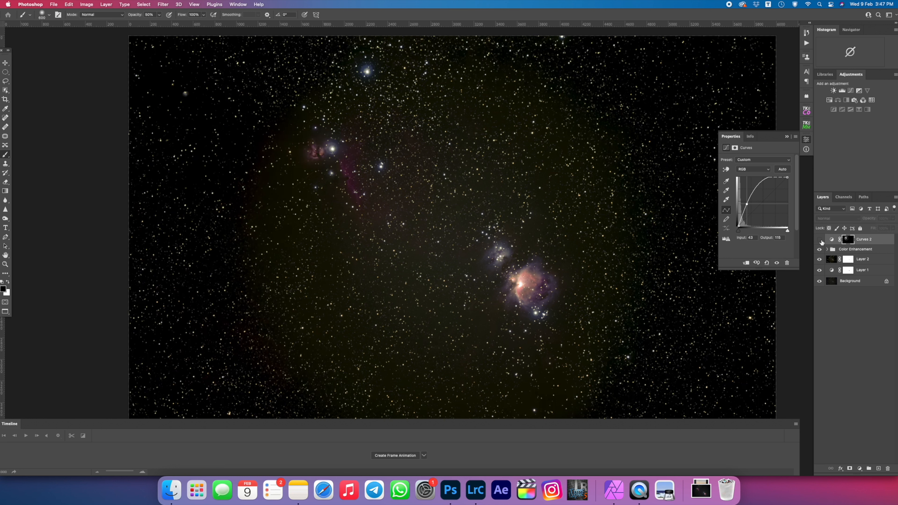
pyautogui.click(819, 240)
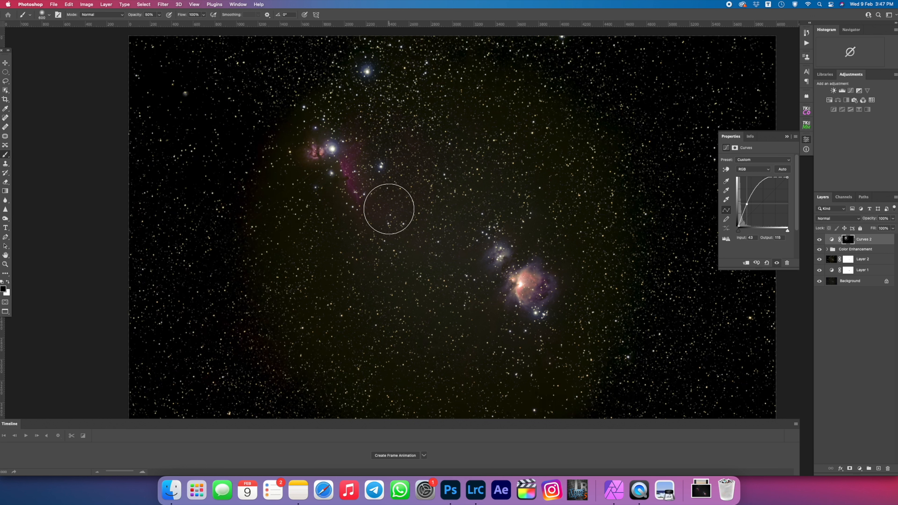
pyautogui.press('[')
pyautogui.press('[')
pyautogui.press('[')
pyautogui.press('[')
pyautogui.press('[')
pyautogui.click(819, 240)
pyautogui.click(819, 240)
pyautogui.press(']')
pyautogui.press(']')
pyautogui.press(']')
pyautogui.press(']')
pyautogui.press(']')
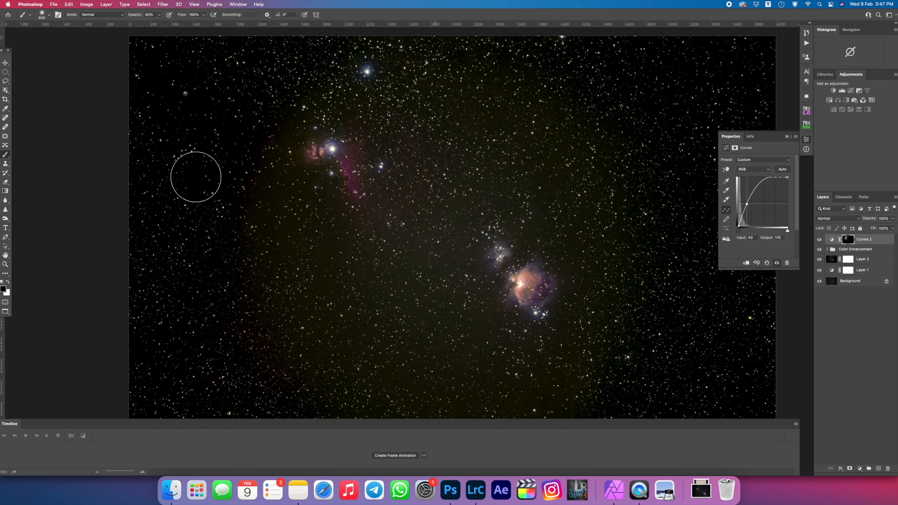
# - Select the Orion Nebula and its neighbouring star cluster with a 300 px feathered ellipse and add a Curves adjustment layer masked to it
pyautogui.click(5, 73)
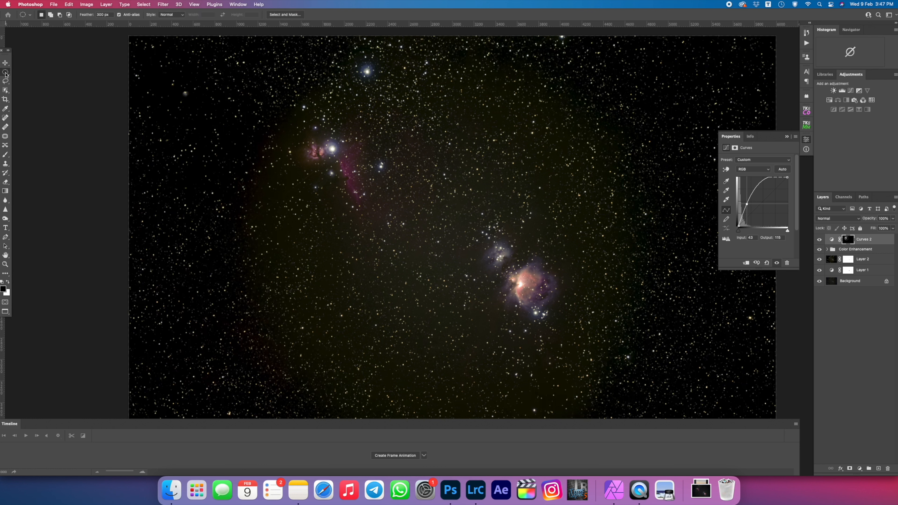
pyautogui.rightClick(5, 73)
pyautogui.click(34, 79)
pyautogui.moveTo(464, 202); pyautogui.dragTo(575, 326)
pyautogui.click(850, 91)
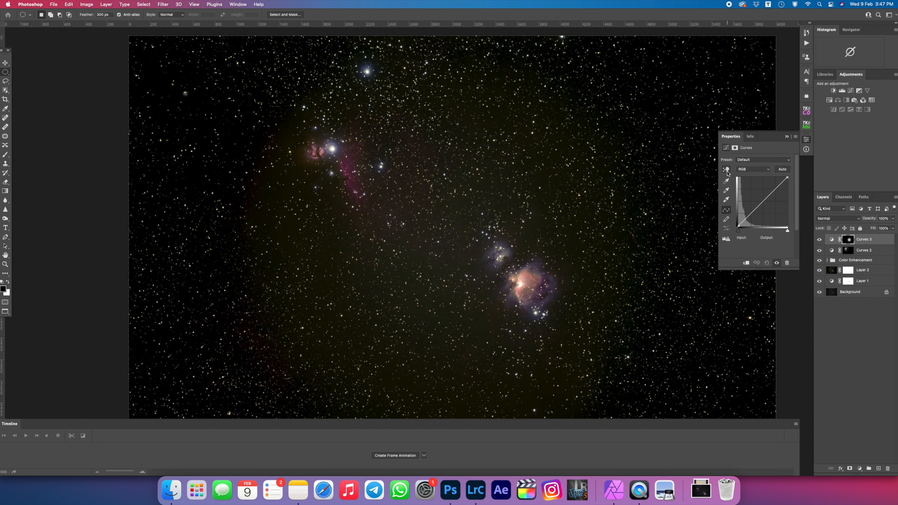
# - Brighten the nebula's darker tones with the on-image Curves adjustment, setting the shadow point to input 7, output 12
pyautogui.click(726, 173)
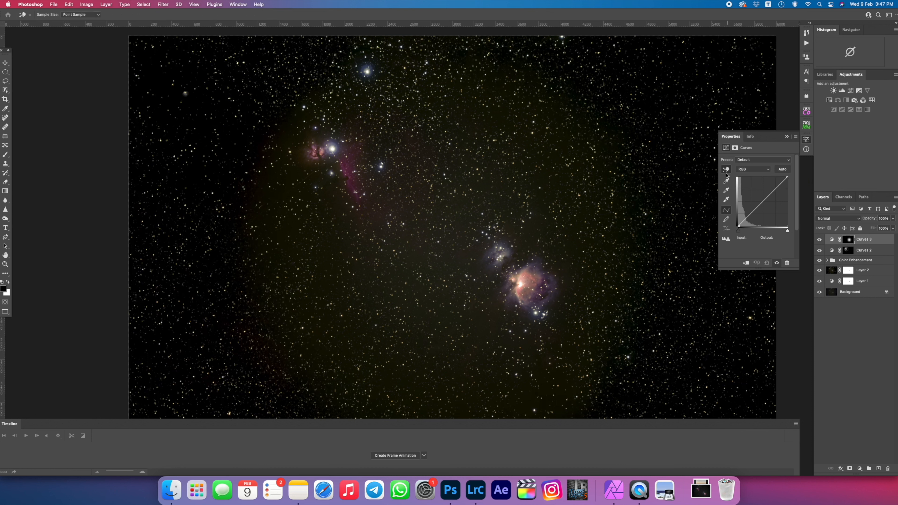
pyautogui.click(525, 280)
pyautogui.click(543, 300)
pyautogui.moveTo(543, 301); pyautogui.dragTo(543, 299)
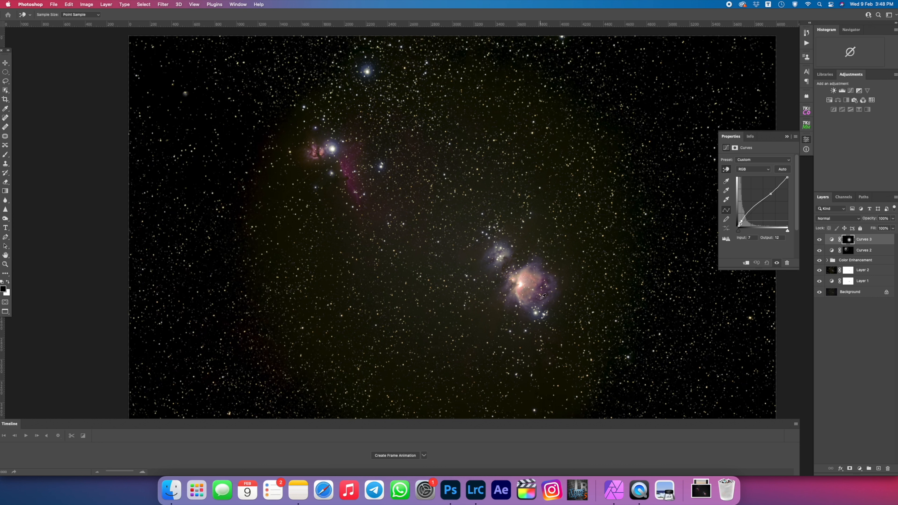
# - Compare the nebula with the Curves 3 layer hidden and shown, leaving the layer visible
pyautogui.click(819, 241)
pyautogui.click(819, 241)
pyautogui.click(819, 241)
pyautogui.click(820, 241)
# - Group the Curves 3 and Curves 2 layers into a new group named Exposure Enhancement
pyautogui.keyDown('shift'); pyautogui.click(883, 250); pyautogui.keyUp('shift')
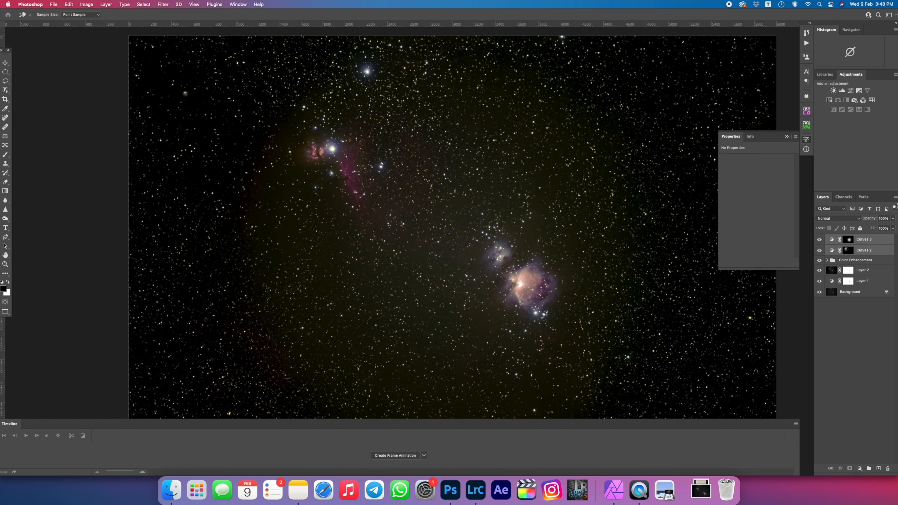
pyautogui.click(895, 198)
pyautogui.click(840, 266)
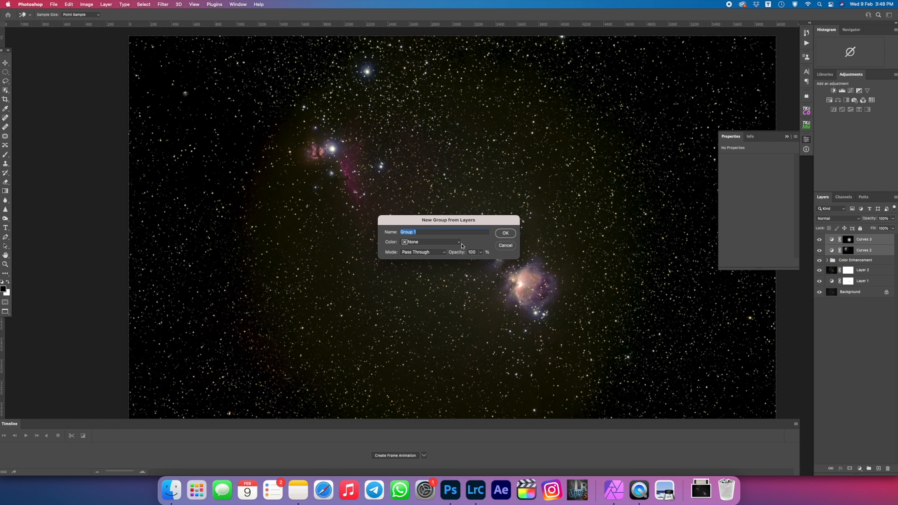
pyautogui.write('Exposure Enhancement')
pyautogui.click(505, 234)
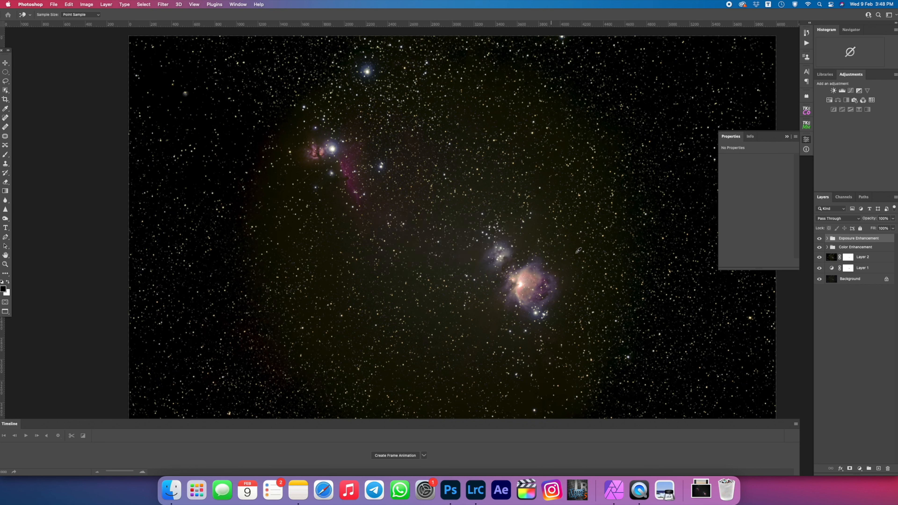
# - Compare the image with the Exposure Enhancement group hidden and shown, leaving the group visible
pyautogui.click(819, 239)
pyautogui.click(819, 239)
pyautogui.click(819, 238)
pyautogui.click(819, 239)
pyautogui.click(819, 238)
pyautogui.click(819, 239)
pyautogui.click(819, 238)
pyautogui.click(819, 238)
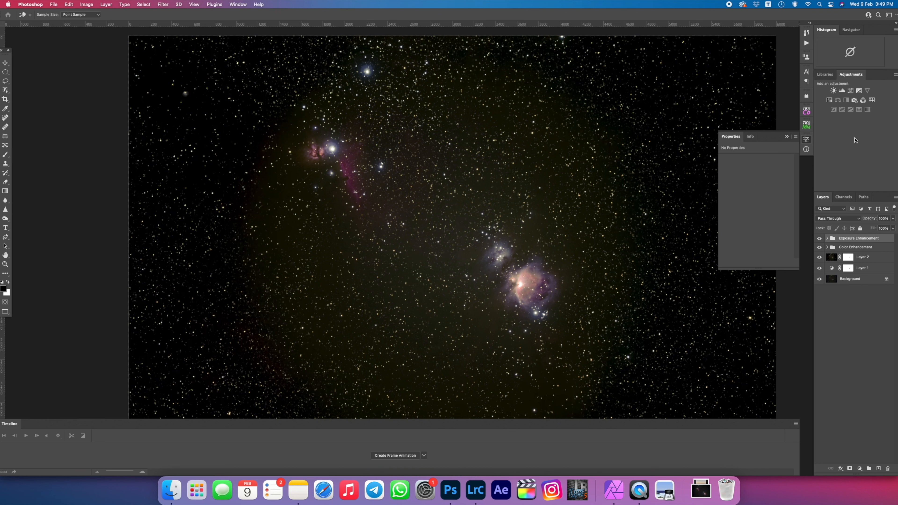
# - Add a Curves layer above the groups and shape an S-curve with raised highlights and a shadow point at input 71, output 58
pyautogui.click(850, 91)
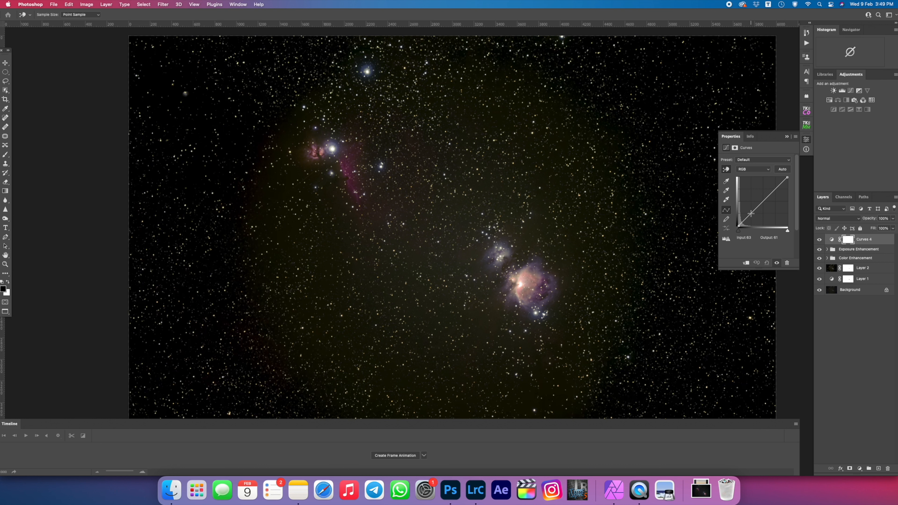
pyautogui.moveTo(751, 214); pyautogui.dragTo(754, 216)
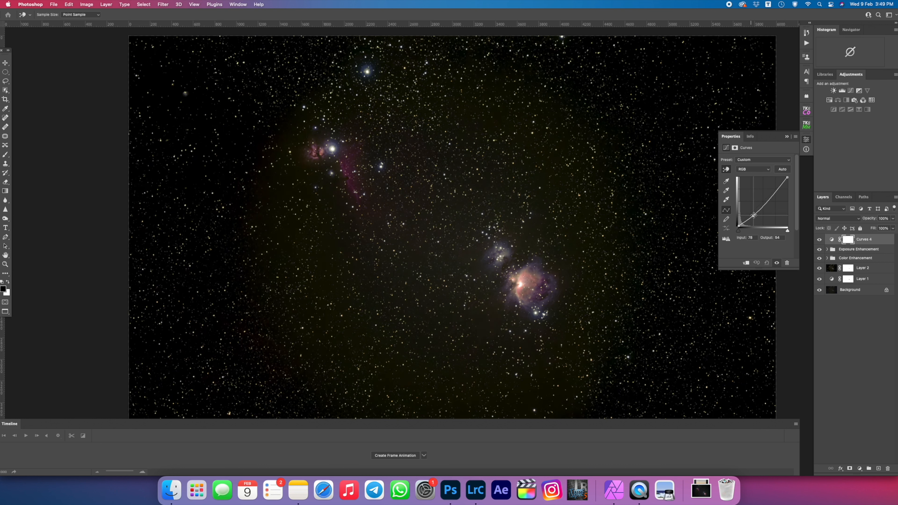
pyautogui.click(772, 192)
pyautogui.moveTo(773, 191); pyautogui.dragTo(753, 215)
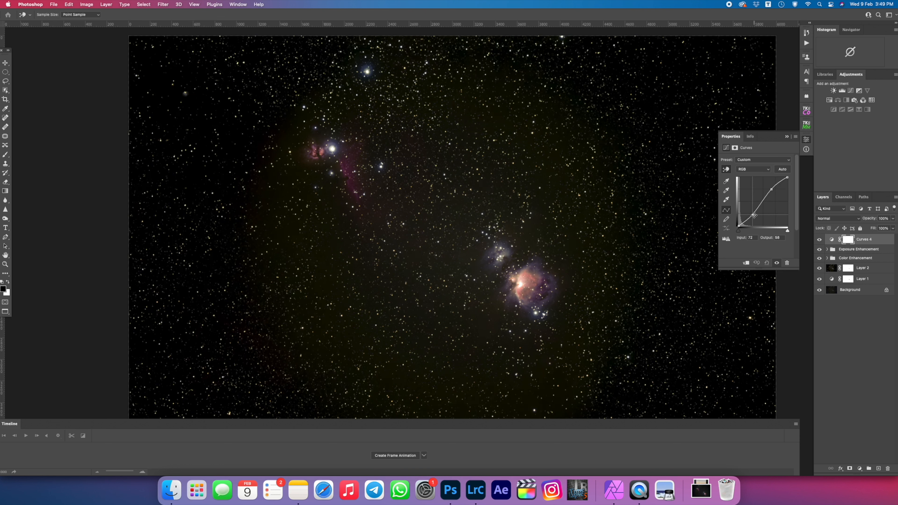
# - Compare the image with the new S-curve layer hidden and shown, leaving it visible
pyautogui.click(819, 240)
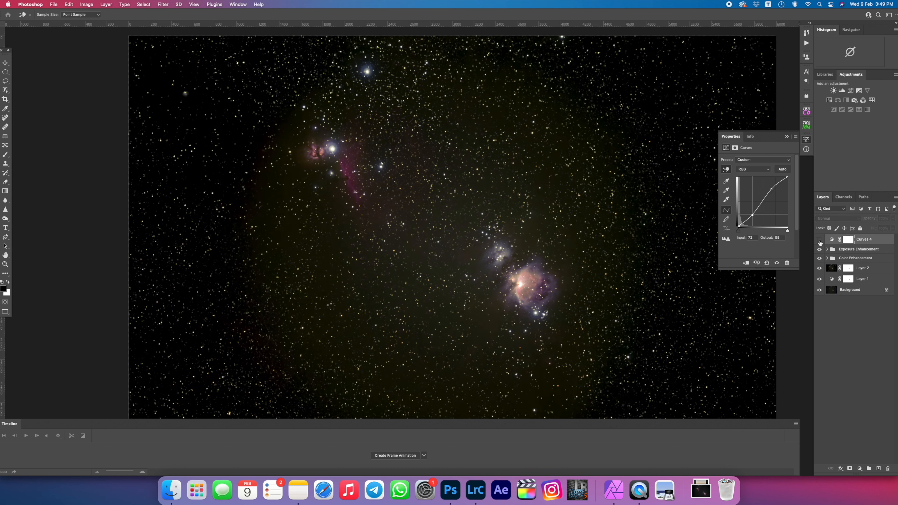
pyautogui.click(819, 241)
pyautogui.click(819, 242)
pyautogui.click(819, 241)
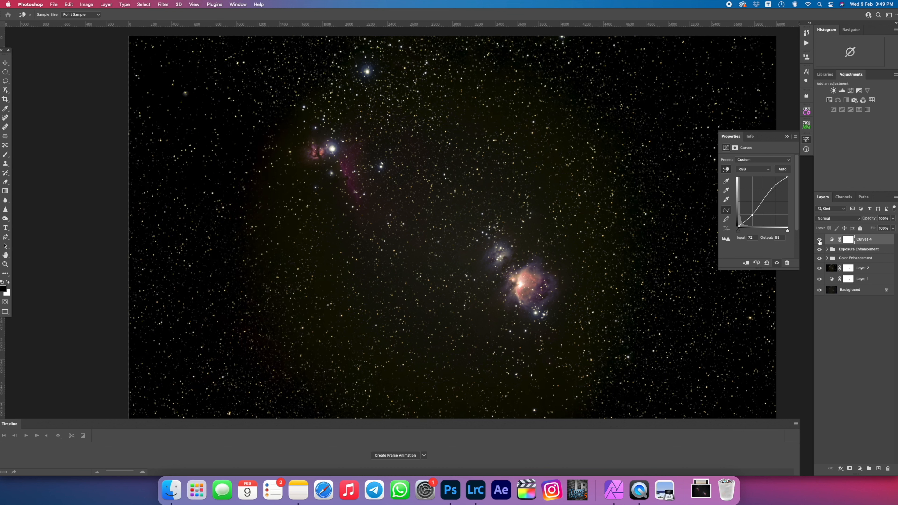
pyautogui.click(819, 241)
pyautogui.click(819, 241)
# - Paint black at 50% opacity on the S-curve layer's mask over the Orion Nebula's core with the 600 px brush
pyautogui.click(845, 240)
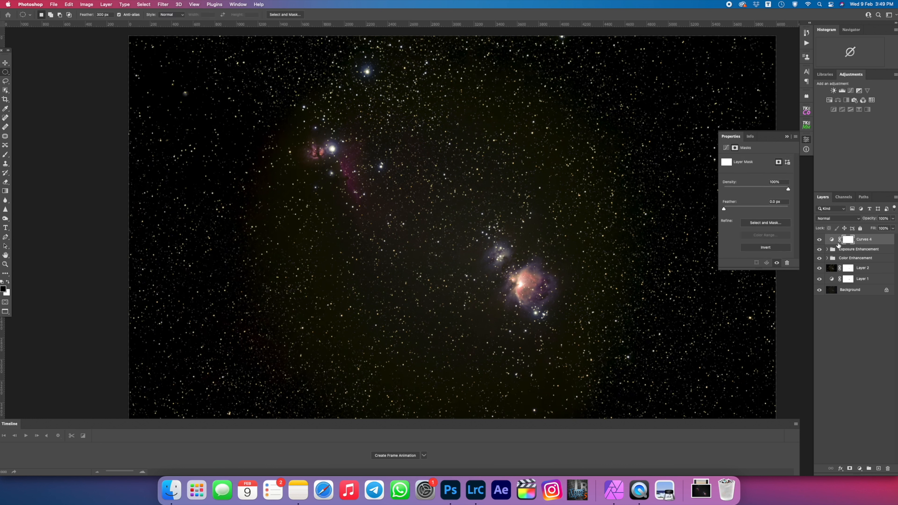
pyautogui.press('m')
pyautogui.press('b')
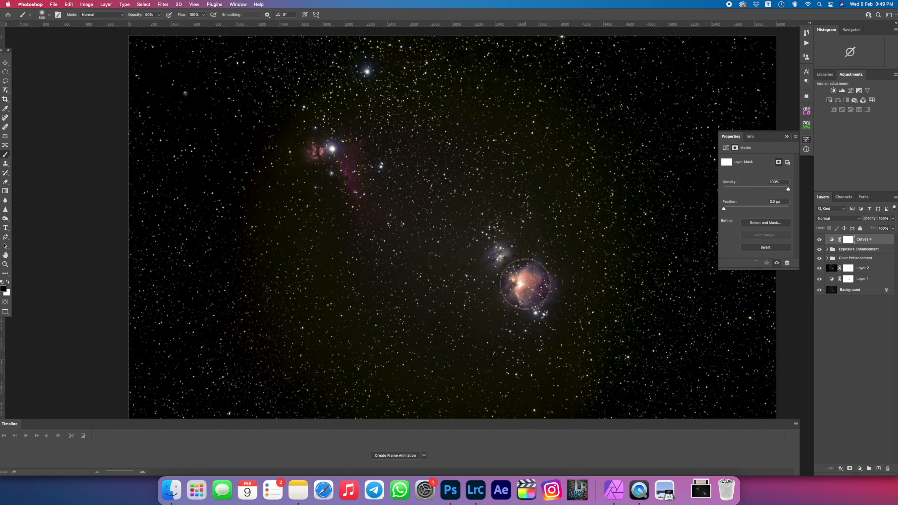
pyautogui.click(525, 284)
# - Compare the image with the masked S-curve layer hidden and shown, leaving it visible
pyautogui.click(819, 240)
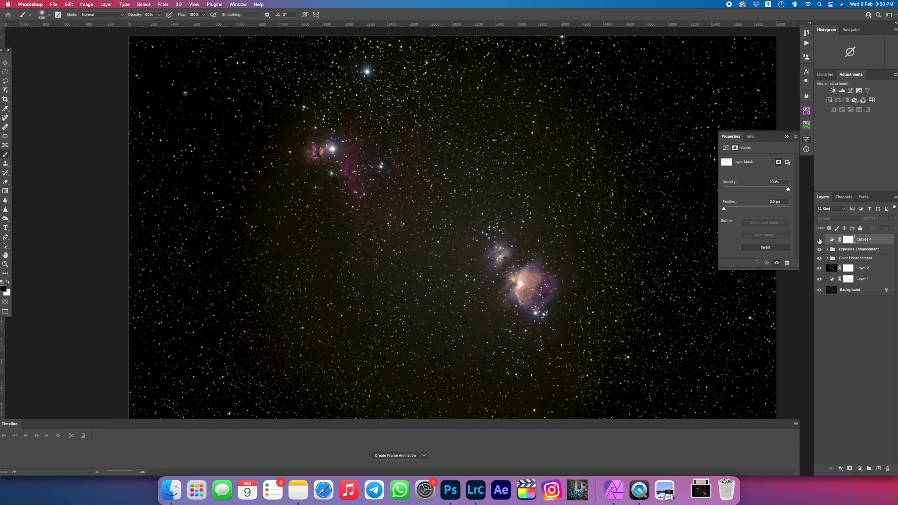
pyautogui.click(819, 240)
pyautogui.click(819, 240)
pyautogui.click(819, 240)
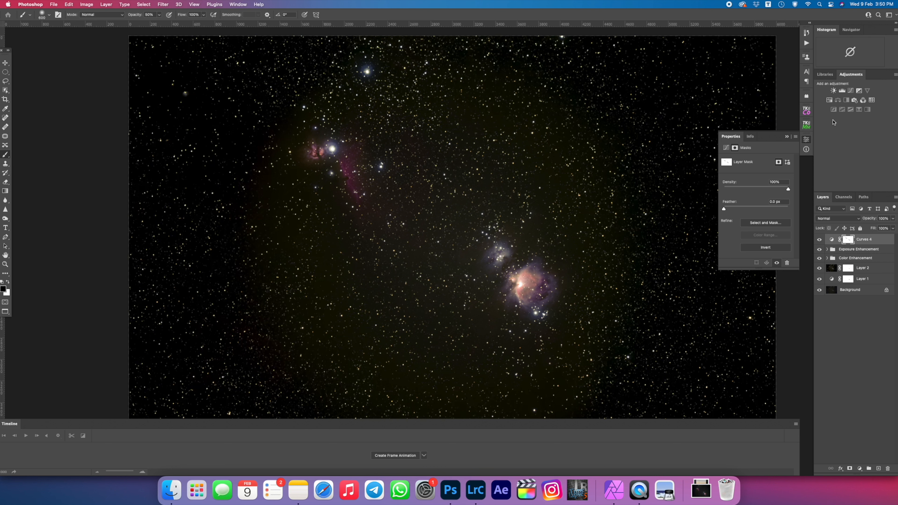
# - Add a Hue/Saturation layer with Hue +18 and Saturation +33, and lower its opacity to 20%
pyautogui.click(828, 100)
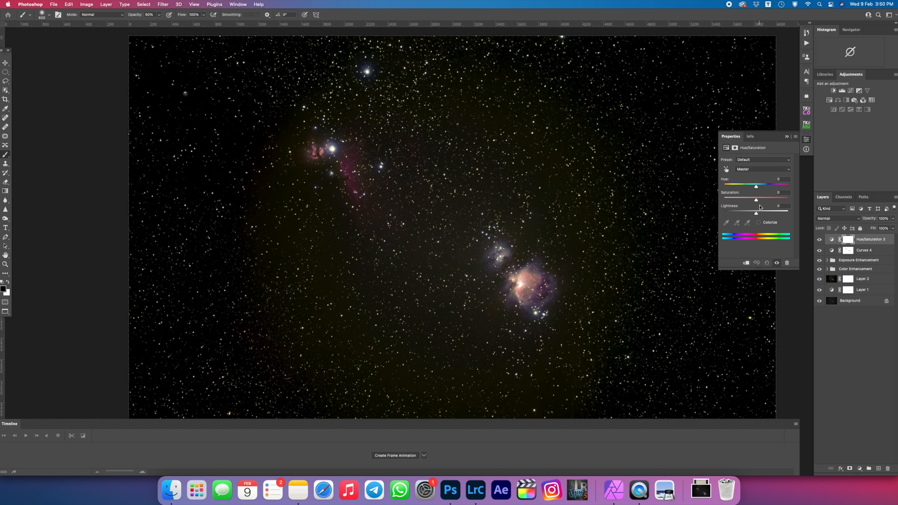
pyautogui.moveTo(756, 200)
pyautogui.mouseDown()
pyautogui.moveTo(774, 200)
pyautogui.moveTo(750, 188)
pyautogui.moveTo(764, 186)
pyautogui.mouseUp()
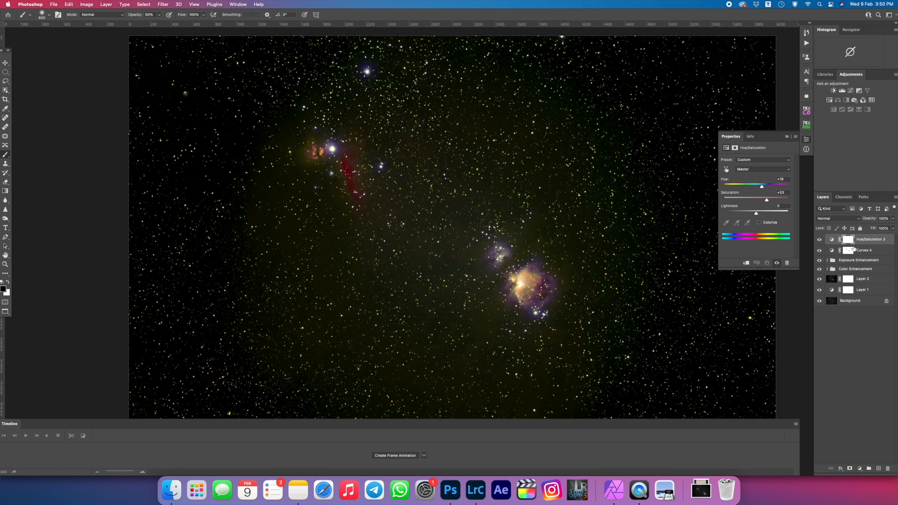
pyautogui.click(892, 218)
pyautogui.moveTo(892, 227); pyautogui.dragTo(866, 229)
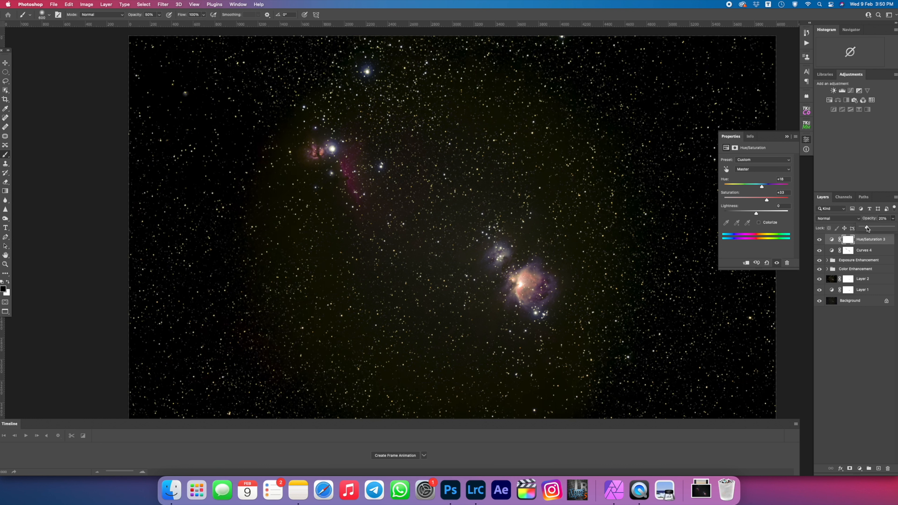
# - Compare the image with the Hue/Saturation 3 layer hidden and shown, leaving the layer visible
pyautogui.click(821, 240)
pyautogui.click(821, 242)
pyautogui.click(821, 243)
pyautogui.click(821, 243)
pyautogui.click(821, 243)
pyautogui.click(821, 243)
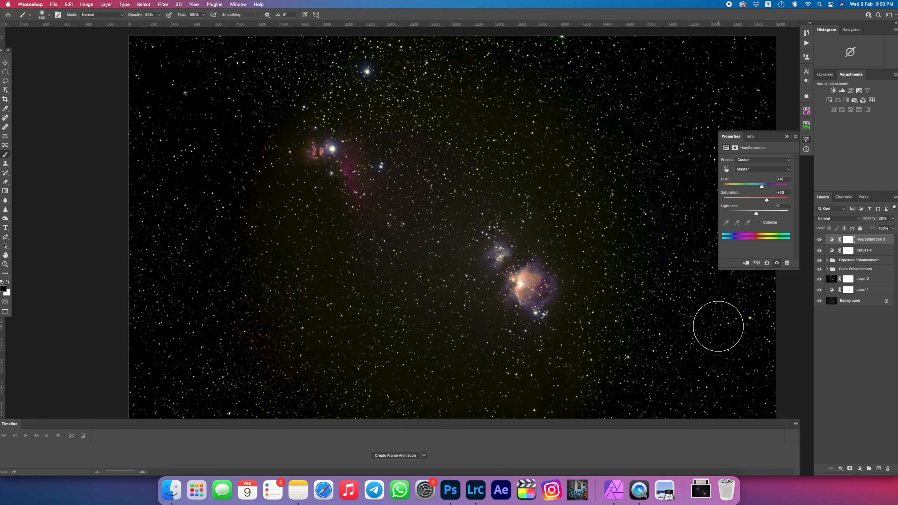
# - Save the layered image as Orion_Nebula_Stack.tif in the Orion Nebula folder, using TIFF format with 32 bit (Float) depth and ZIP compression
pyautogui.click(54, 4)
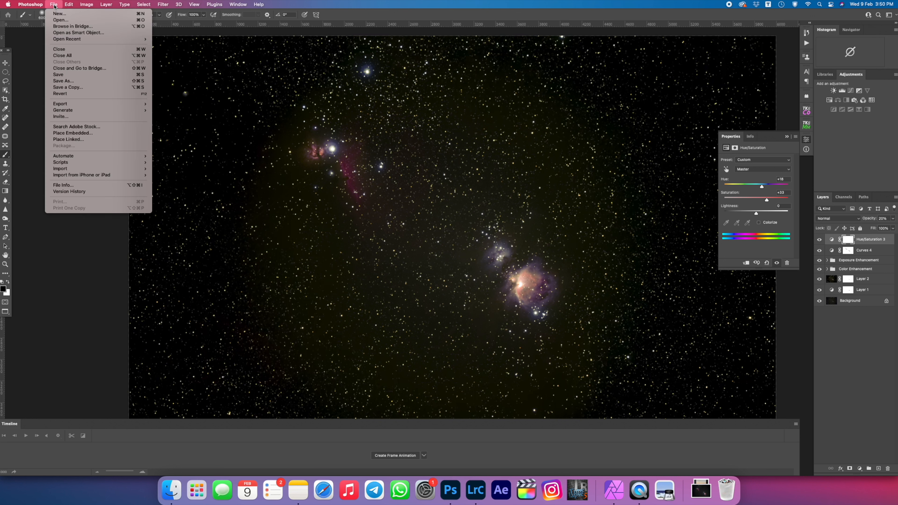
pyautogui.click(61, 82)
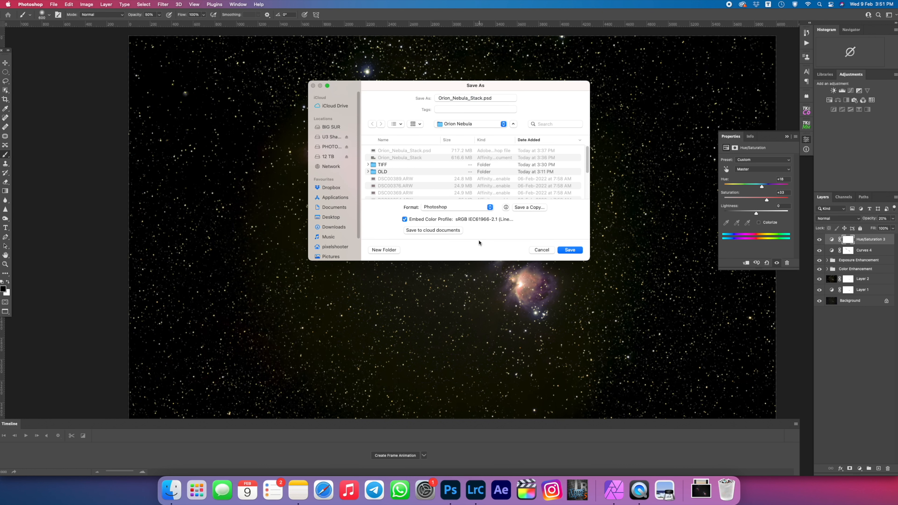
pyautogui.click(447, 208)
pyautogui.click(446, 224)
pyautogui.click(568, 250)
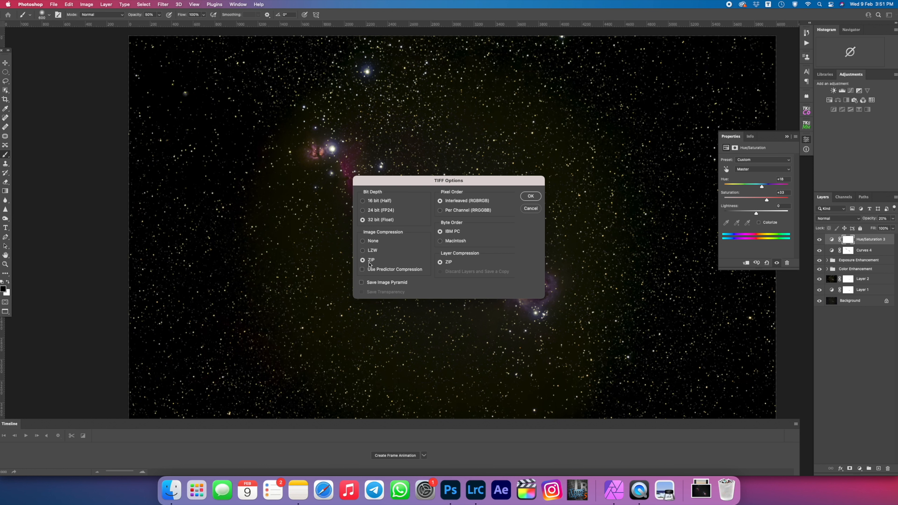
pyautogui.click(530, 196)
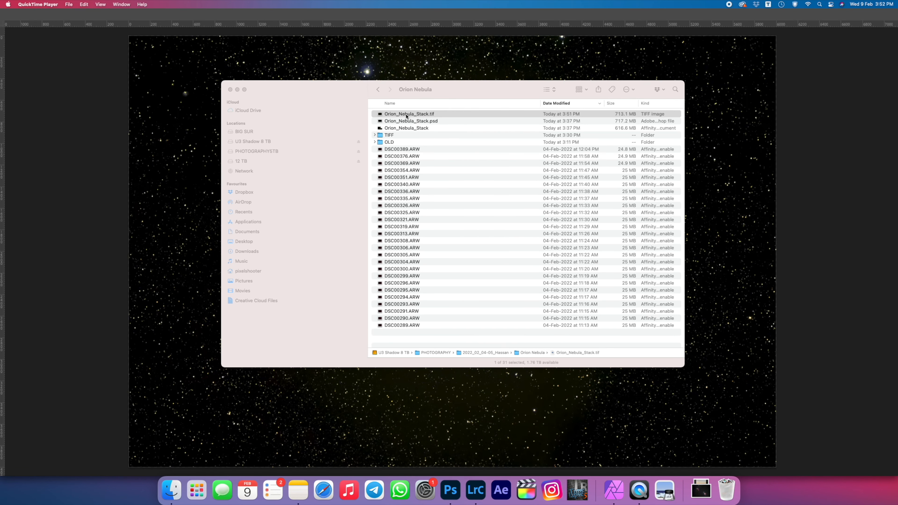
# - Import Orion_Nebula_Stack.tif into the Lightroom Classic catalog with the Add option and show the photo in Loupe view
pyautogui.moveTo(407, 117); pyautogui.dragTo(475, 493)
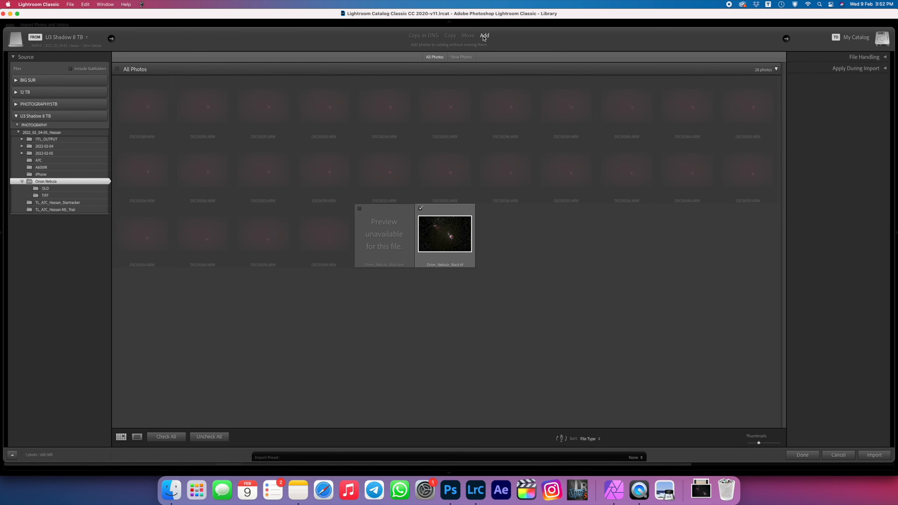
pyautogui.click(869, 455)
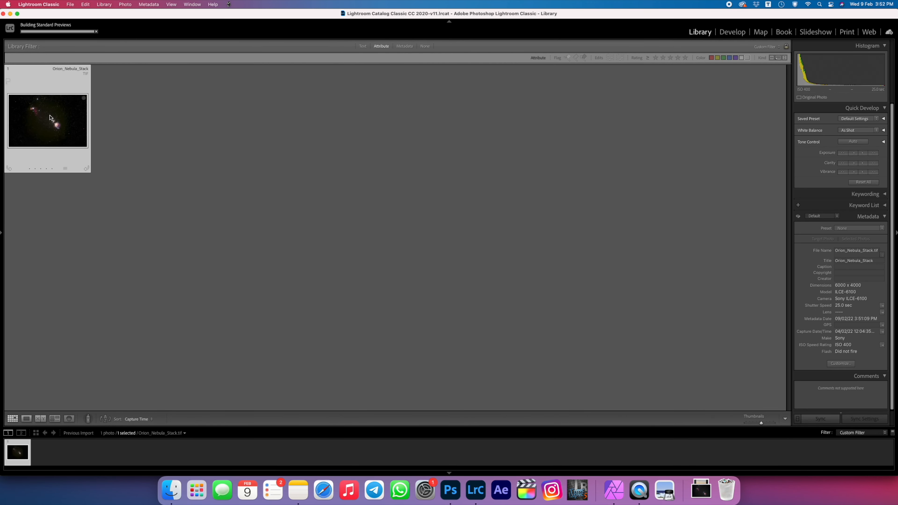
pyautogui.doubleClick(55, 108)
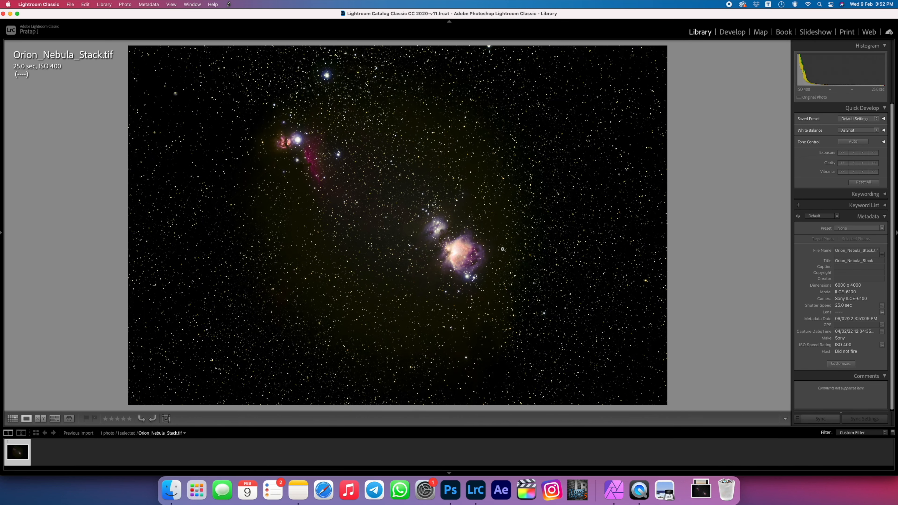
# - Compare the imported TIFF in Lightroom Classic with the layered original in Photoshop, ending back in Lightroom Classic
pyautogui.press('super+Tab')
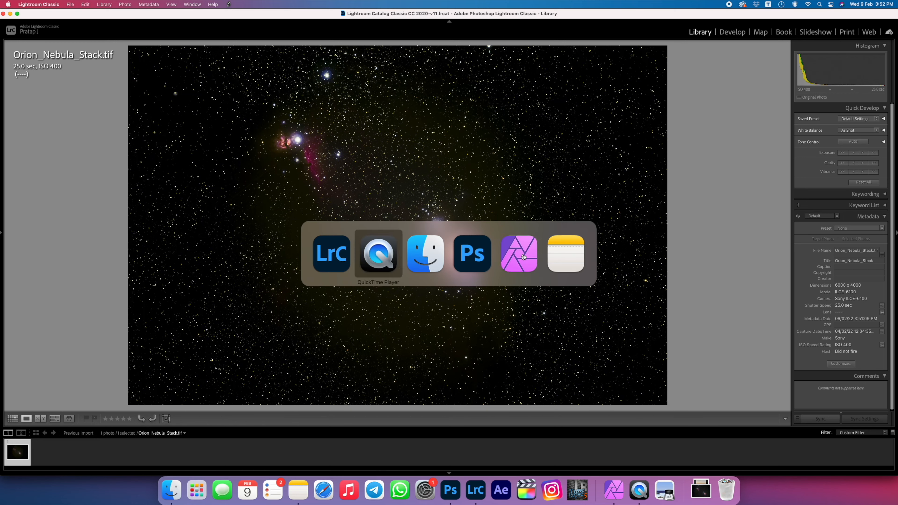
pyautogui.click(468, 258)
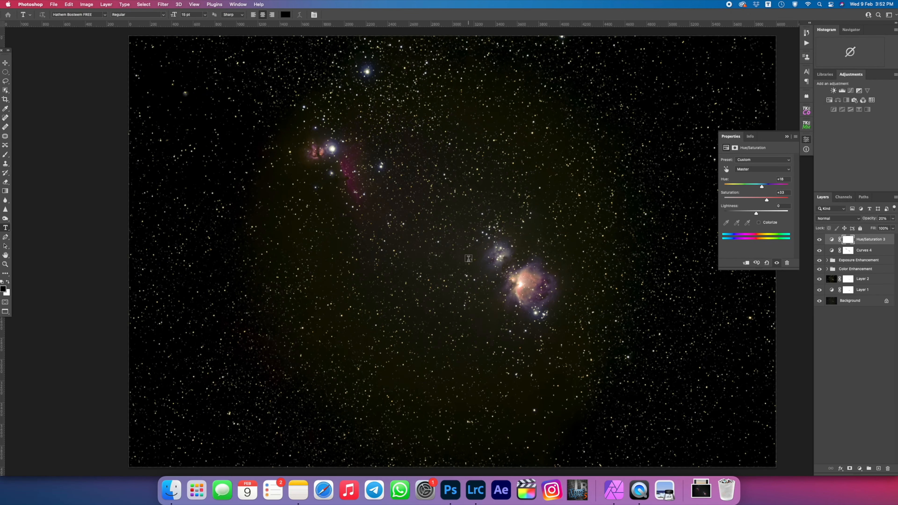
pyautogui.press('super+Tab')
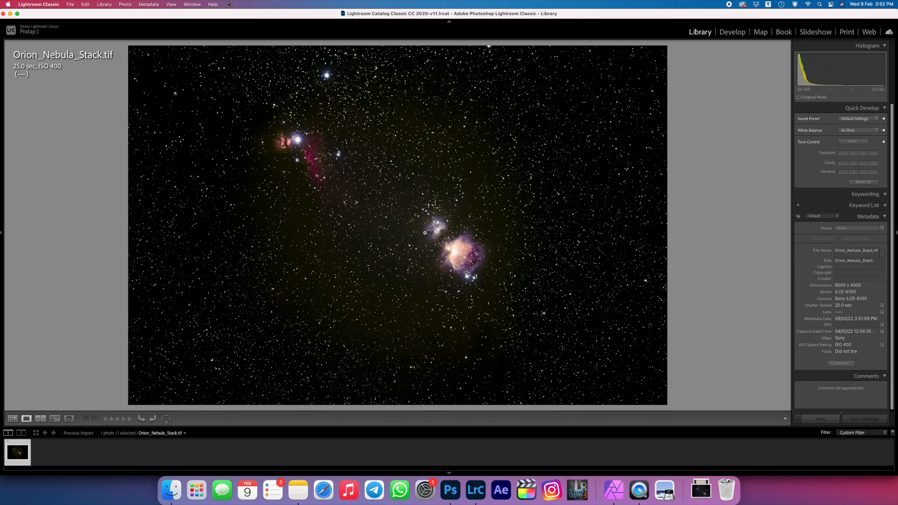
pyautogui.press('super+Tab')
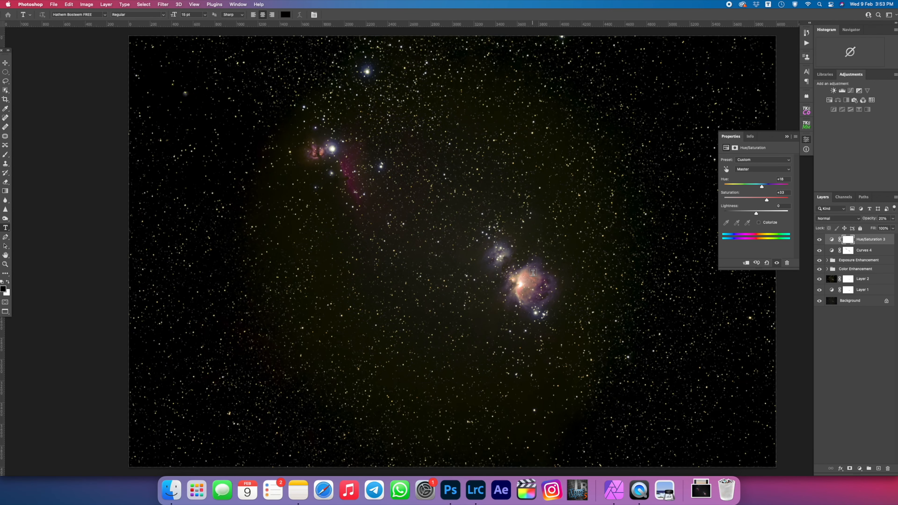
pyautogui.press('super+Tab')
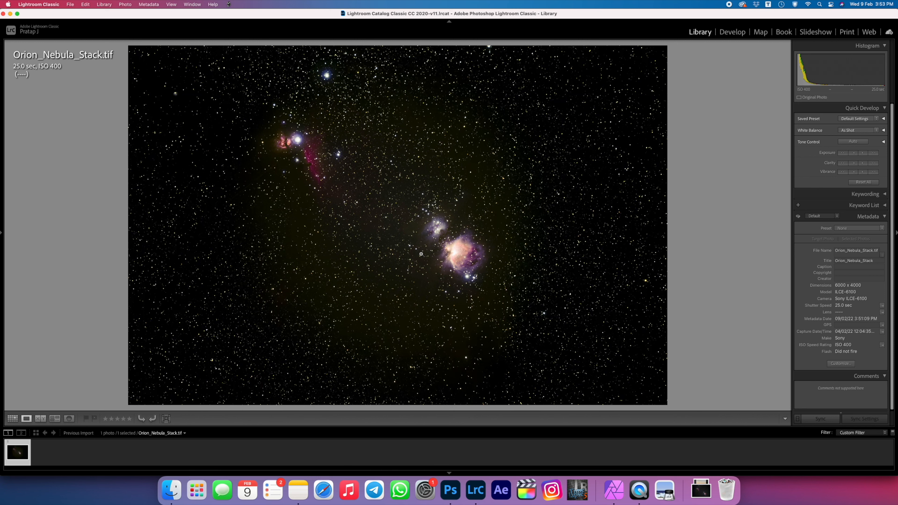
# - Open the TIFF in the Develop module and compare its rendering with the Photoshop version again
pyautogui.press('d')
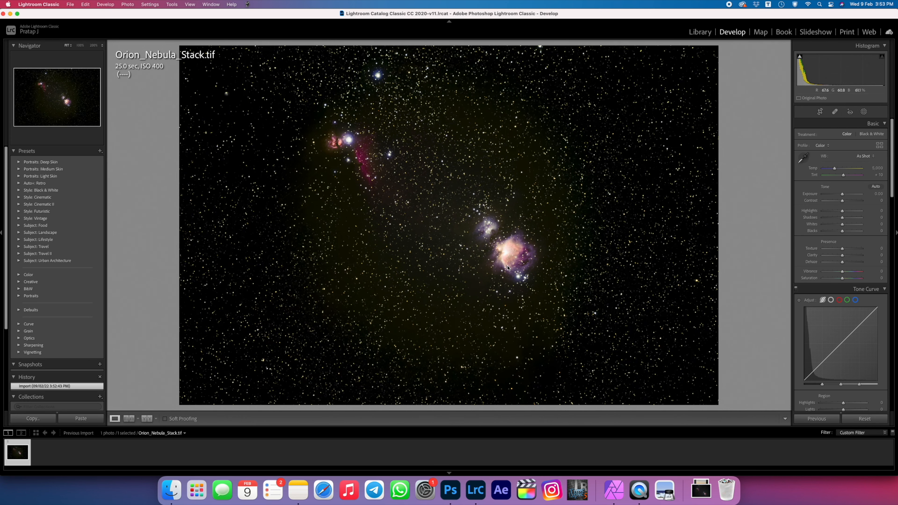
pyautogui.press('super+Tab')
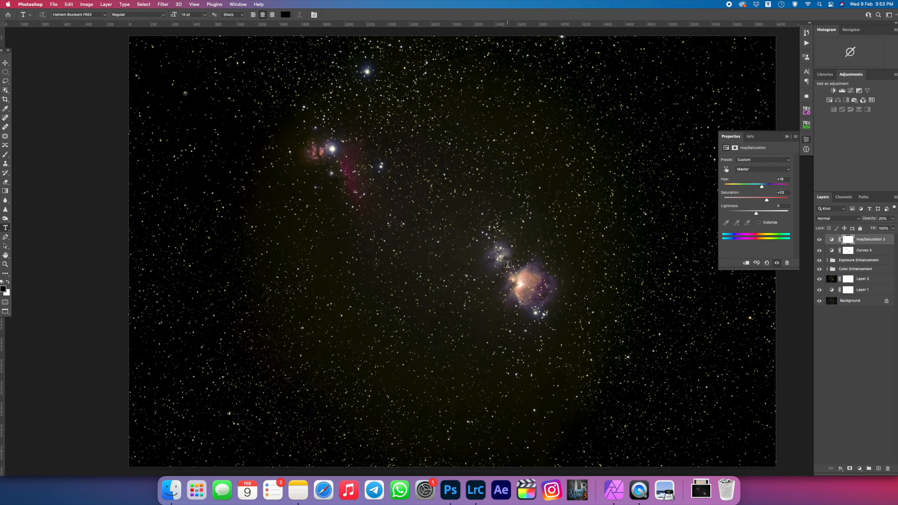
pyautogui.press('super+Tab')
pyautogui.press('super+Tab')
pyautogui.press('super+Tab')
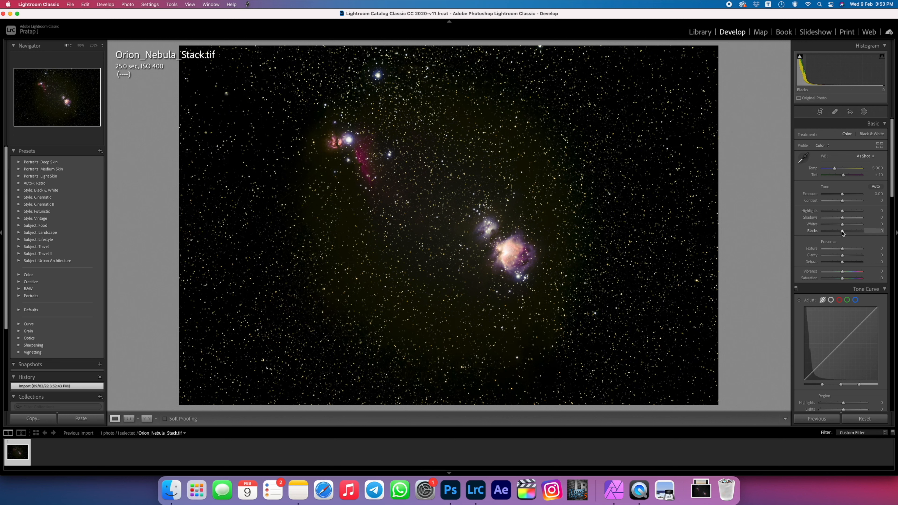
# - Set the photo's Blacks to +66 and Contrast to −41
pyautogui.moveTo(842, 232); pyautogui.dragTo(854, 233)
pyautogui.moveTo(844, 201); pyautogui.dragTo(833, 202)
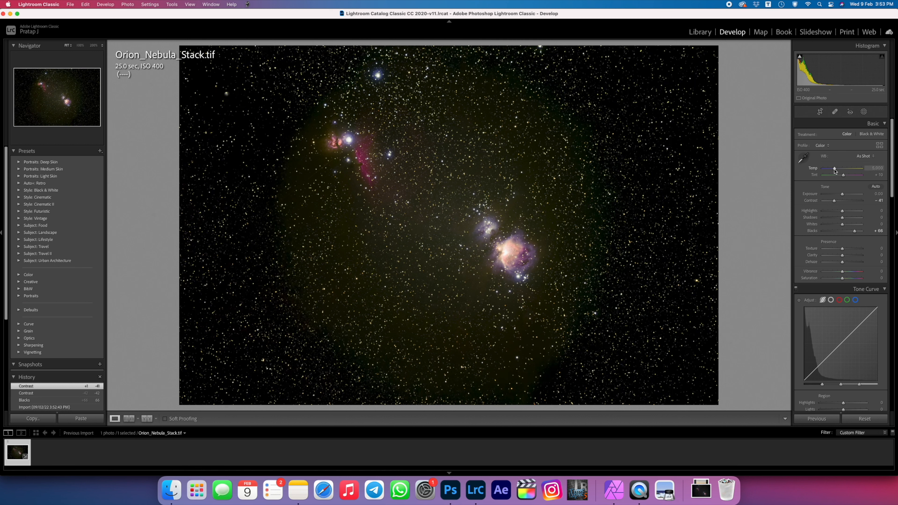
# - Fine-tune the white balance to Temp 4,870 and Tint +18, and finally resample it from the bright star near the photo's upper edge
pyautogui.moveTo(834, 171); pyautogui.dragTo(834, 171)
pyautogui.click(531, 248)
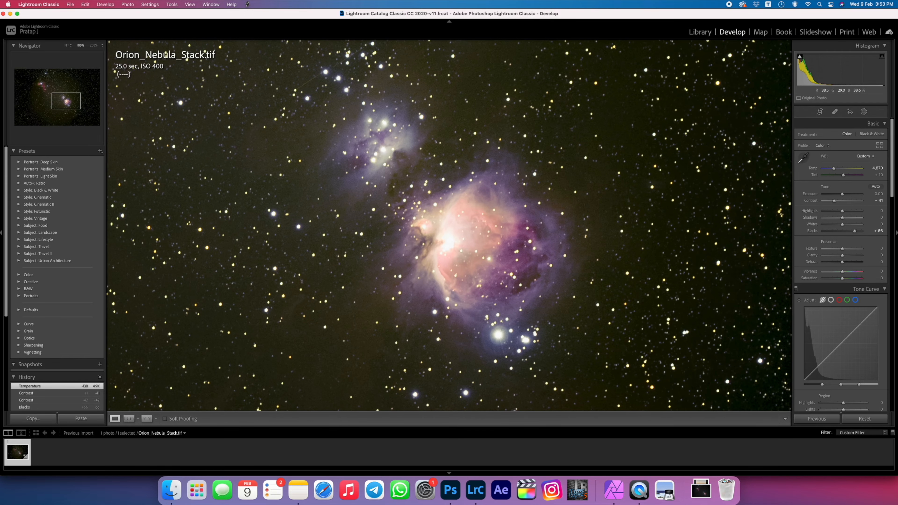
pyautogui.click(529, 256)
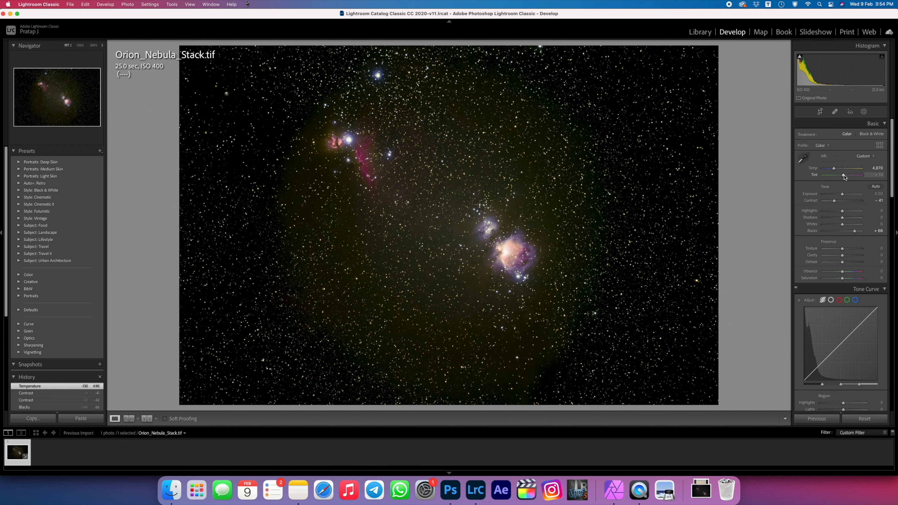
pyautogui.moveTo(843, 177); pyautogui.dragTo(844, 177)
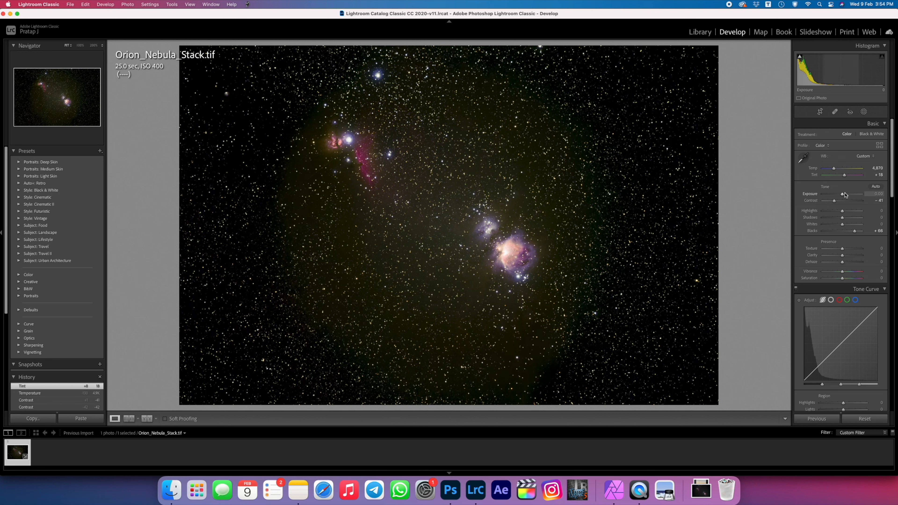
pyautogui.click(804, 158)
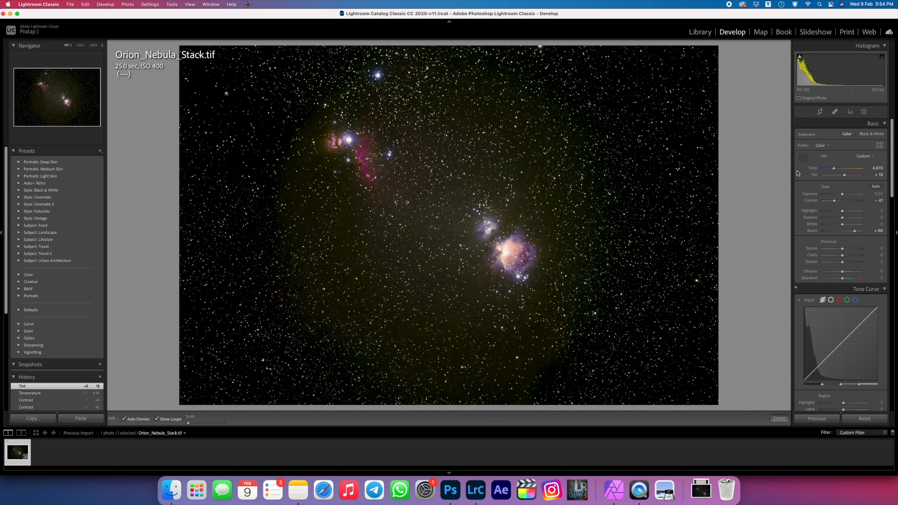
pyautogui.click(378, 76)
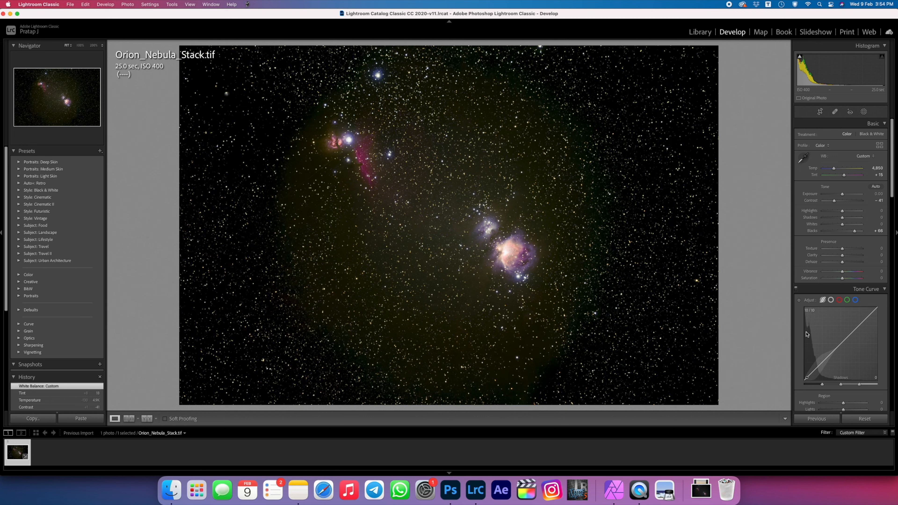
# - Create a brush mask with brush size 15 and paint it over the bright core and body of the large Orion Nebula
pyautogui.click(516, 251)
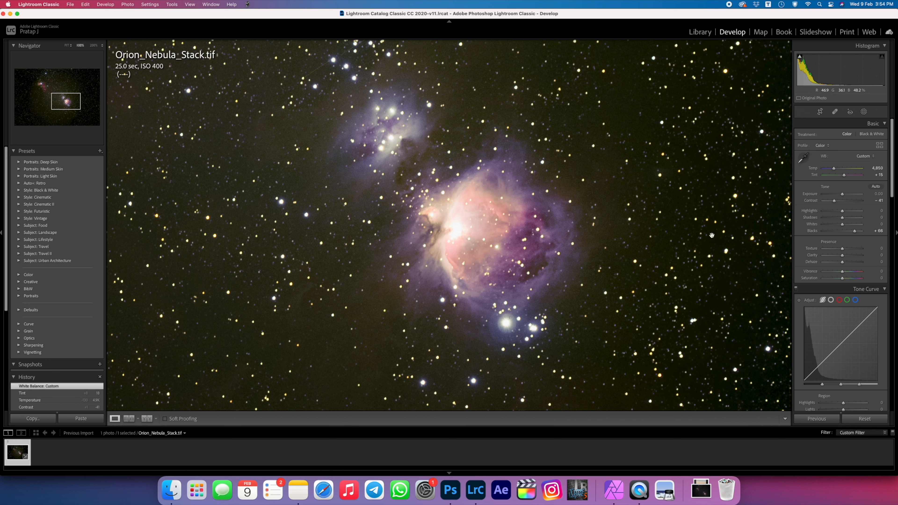
pyautogui.click(863, 112)
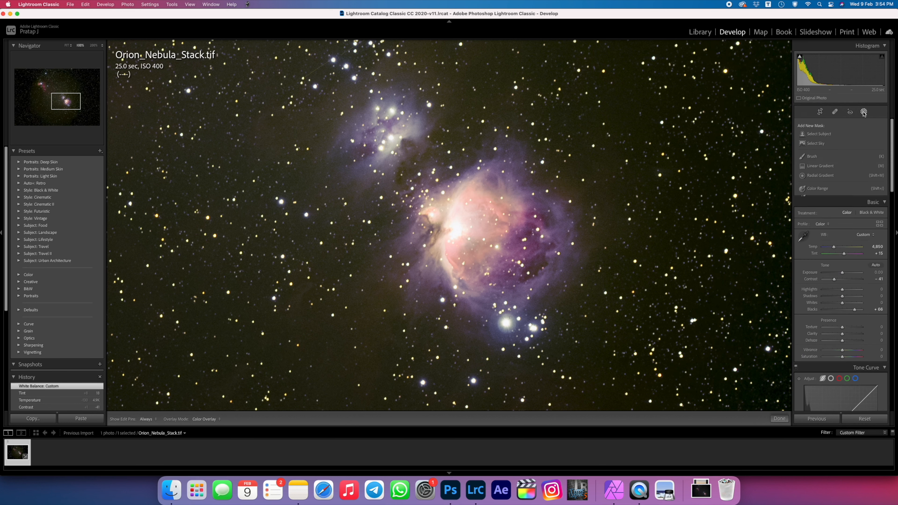
pyautogui.click(810, 157)
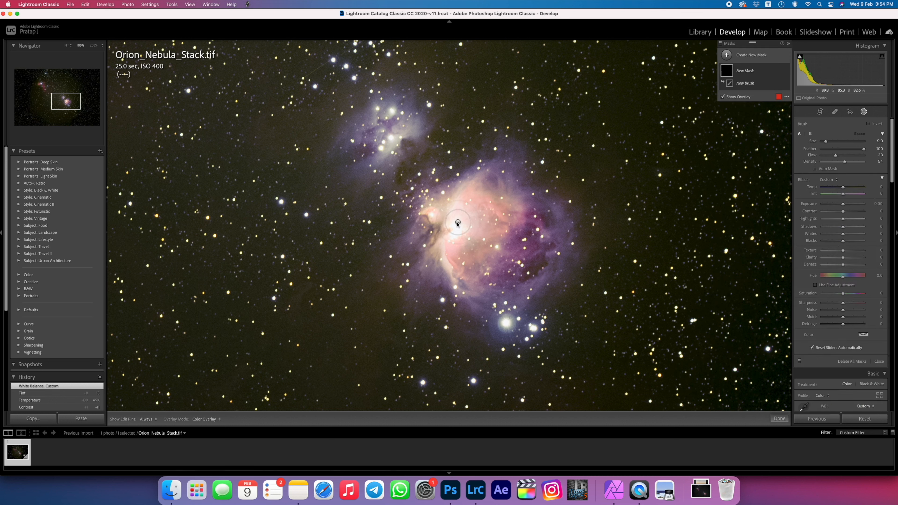
pyautogui.press(']')
pyautogui.press(']')
pyautogui.press(']')
pyautogui.press(']')
pyautogui.press(']')
pyautogui.press(']')
pyautogui.moveTo(470, 214)
pyautogui.mouseDown()
pyautogui.moveTo(460, 223)
pyautogui.moveTo(465, 213)
pyautogui.moveTo(466, 249)
pyautogui.moveTo(483, 260)
pyautogui.moveTo(506, 226)
pyautogui.moveTo(501, 207)
pyautogui.mouseUp()
pyautogui.moveTo(500, 198)
pyautogui.mouseDown()
pyautogui.moveTo(481, 215)
pyautogui.moveTo(443, 218)
pyautogui.moveTo(435, 243)
pyautogui.moveTo(414, 258)
pyautogui.moveTo(429, 273)
pyautogui.moveTo(457, 225)
pyautogui.moveTo(502, 288)
pyautogui.moveTo(524, 260)
pyautogui.mouseUp()
pyautogui.moveTo(466, 216)
pyautogui.mouseDown()
pyautogui.moveTo(458, 256)
pyautogui.moveTo(468, 256)
pyautogui.moveTo(468, 226)
pyautogui.mouseUp()
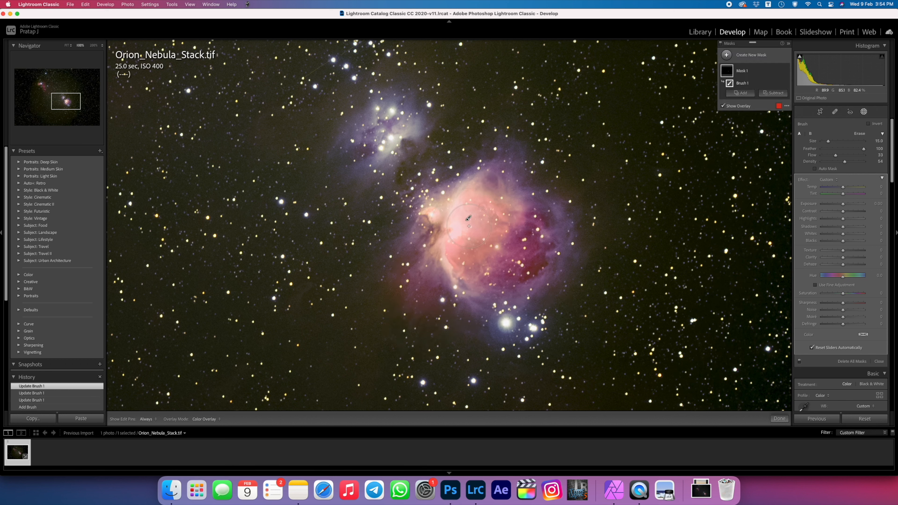
pyautogui.press('h')
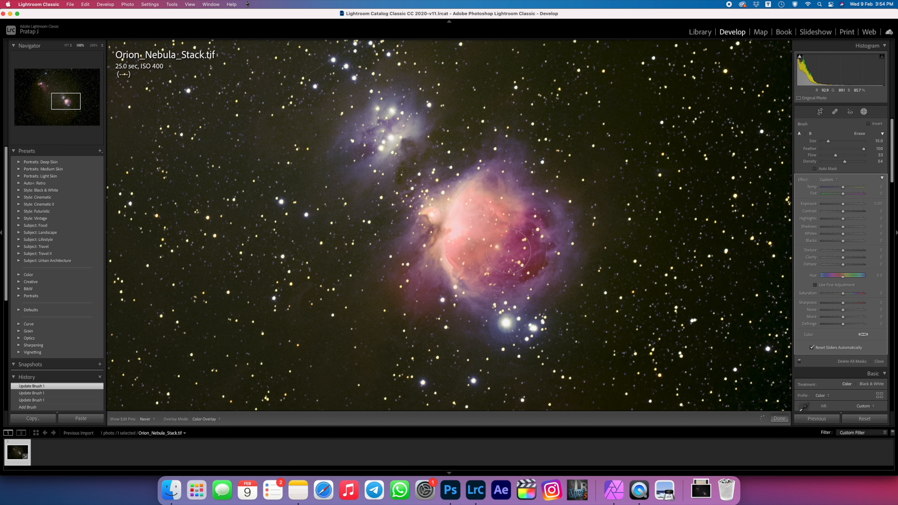
pyautogui.press('h')
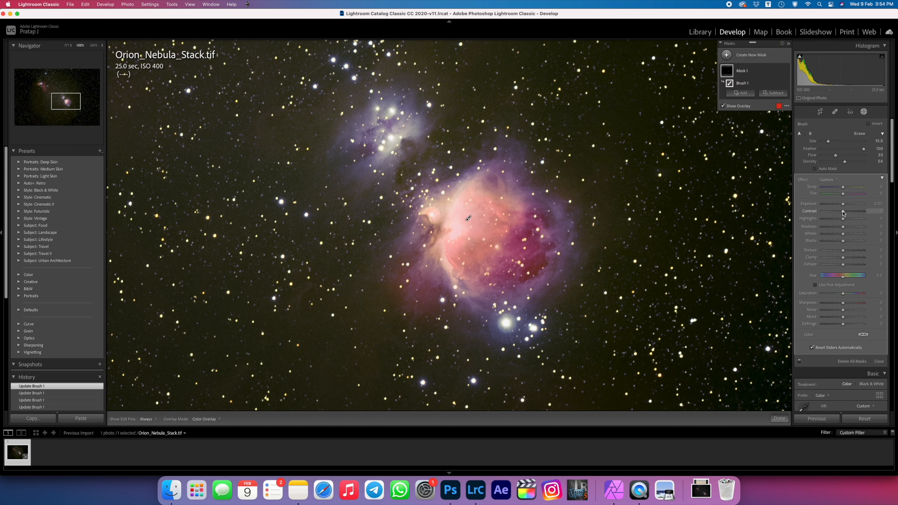
# - Hide the mask overlay and set the nebula mask's Highlights to −25, Dehaze to 100, Clarity to 39 and Texture to 65
pyautogui.press('o')
pyautogui.moveTo(842, 221); pyautogui.dragTo(838, 222)
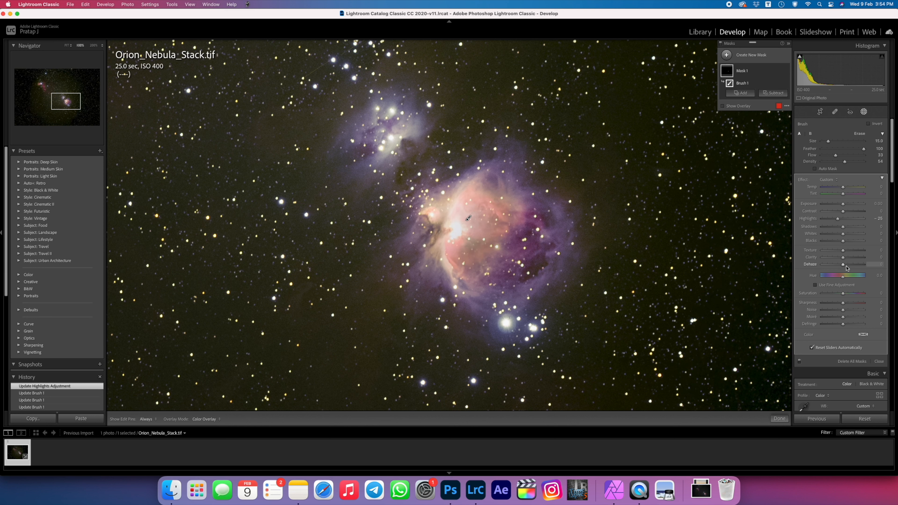
pyautogui.moveTo(844, 266)
pyautogui.mouseDown()
pyautogui.moveTo(868, 263)
pyautogui.moveTo(849, 258)
pyautogui.moveTo(857, 251)
pyautogui.mouseUp()
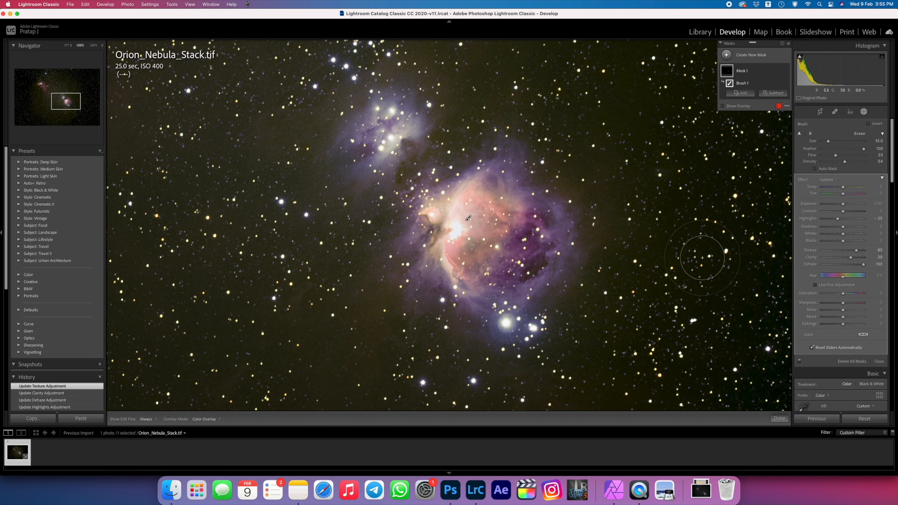
# - Extend the mask over the large nebula's lower-left edge and the smaller nebula above it, and finish masking
pyautogui.press('h')
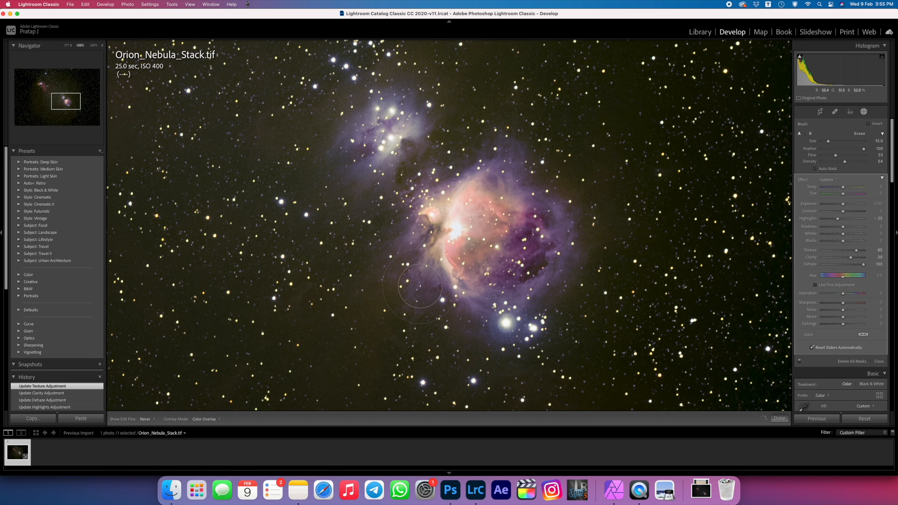
pyautogui.moveTo(420, 286); pyautogui.dragTo(438, 285)
pyautogui.moveTo(392, 117)
pyautogui.mouseDown()
pyautogui.moveTo(358, 161)
pyautogui.moveTo(374, 159)
pyautogui.mouseUp()
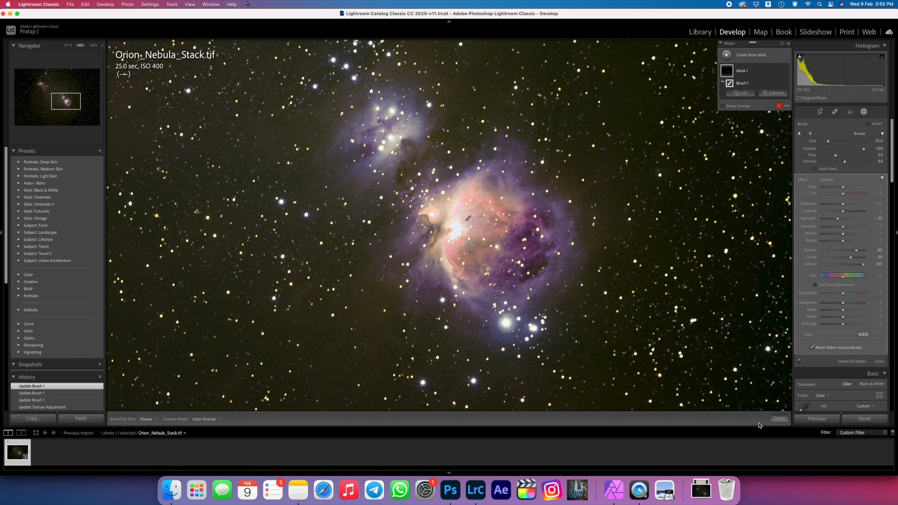
pyautogui.click(778, 418)
# - Create a second brush mask and paint it over the magenta Horsehead region and the Flame Nebula beside the bright star
pyautogui.click(394, 162)
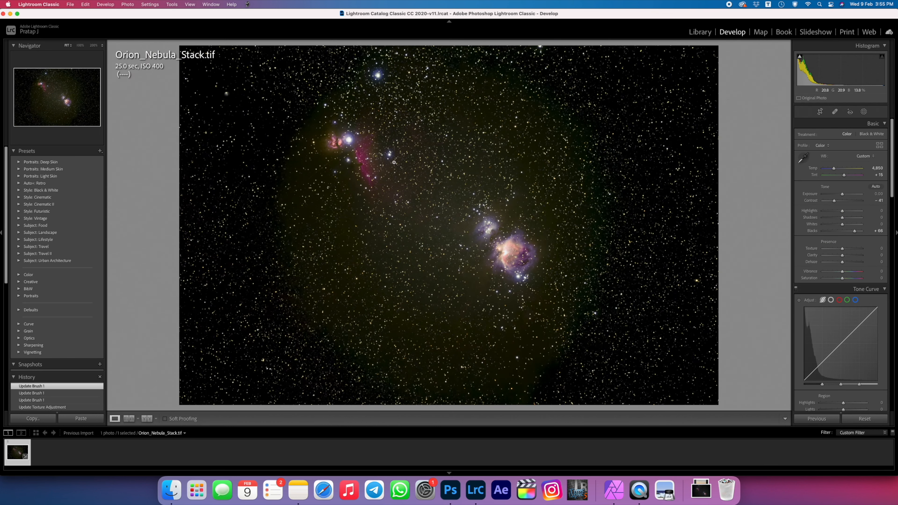
pyautogui.click(337, 128)
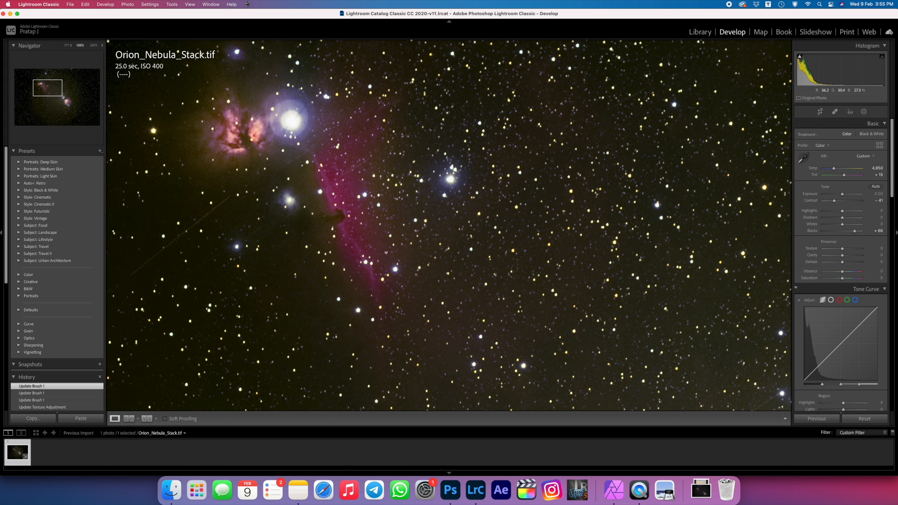
pyautogui.click(864, 111)
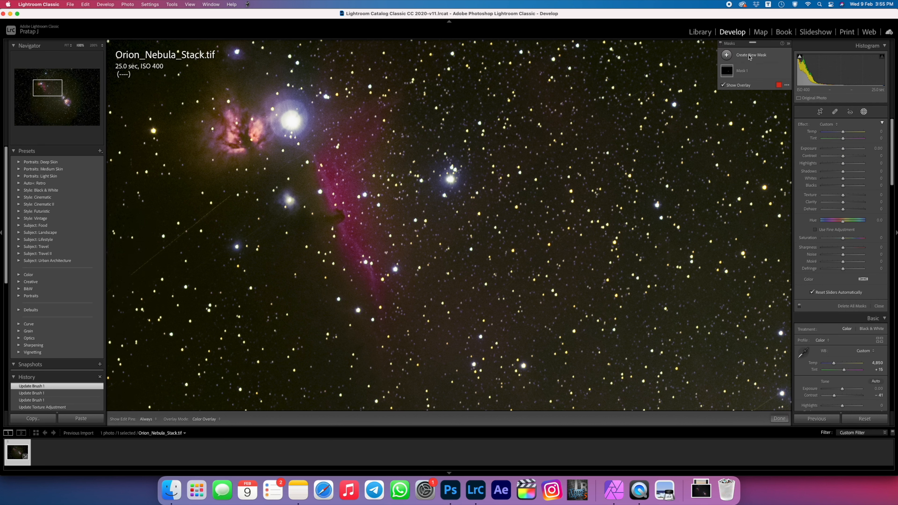
pyautogui.click(726, 55)
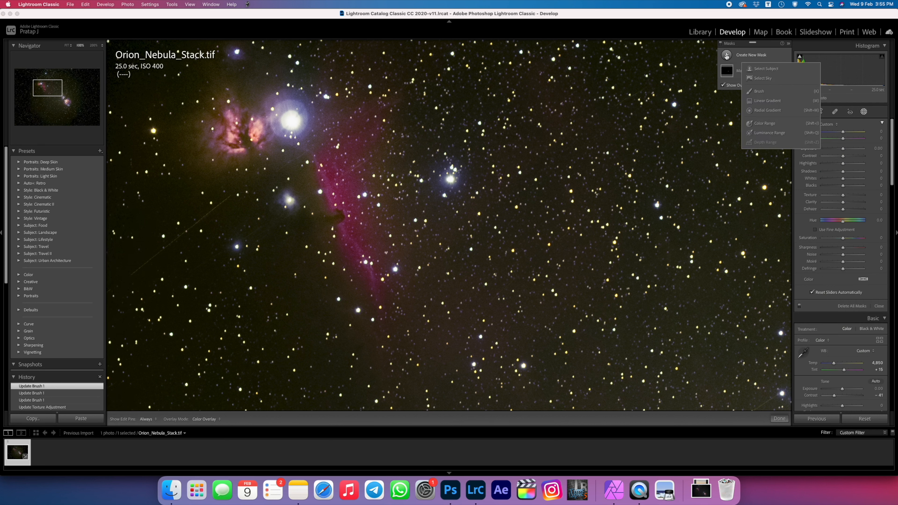
pyautogui.click(760, 91)
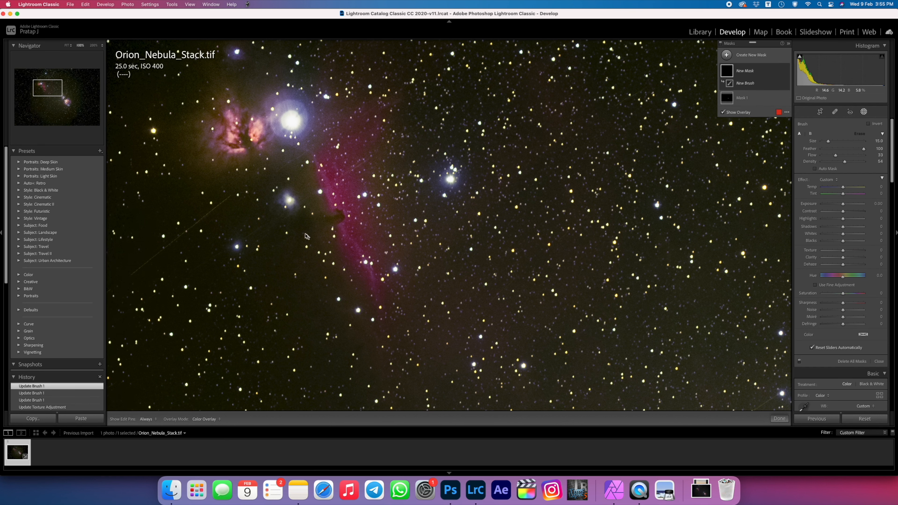
pyautogui.moveTo(355, 248)
pyautogui.mouseDown()
pyautogui.moveTo(371, 144)
pyautogui.moveTo(368, 192)
pyautogui.mouseUp()
pyautogui.moveTo(204, 124)
pyautogui.mouseDown()
pyautogui.moveTo(243, 138)
pyautogui.moveTo(242, 159)
pyautogui.mouseUp()
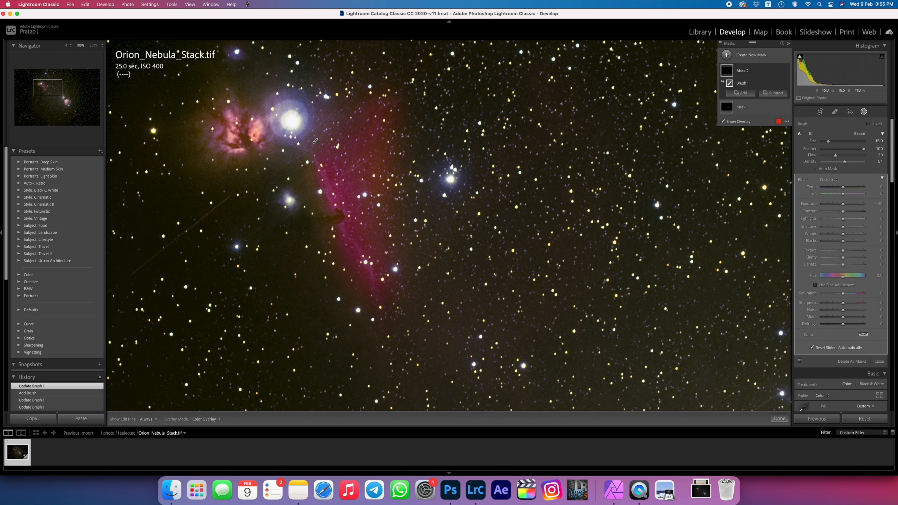
# - Set the second mask's Clarity to 26, Texture to 20 and Dehaze to 50, finish masking and view the whole photo
pyautogui.moveTo(843, 258)
pyautogui.mouseDown()
pyautogui.moveTo(846, 250)
pyautogui.moveTo(854, 266)
pyautogui.mouseUp()
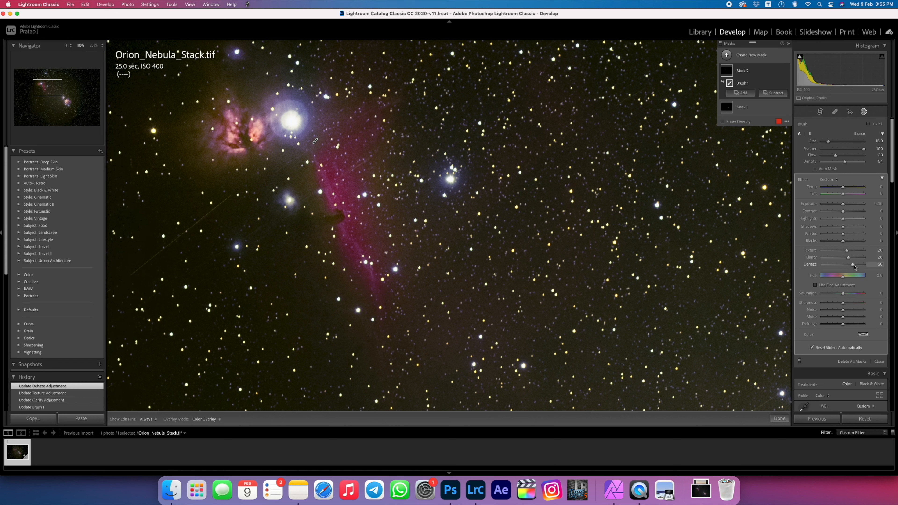
pyautogui.click(784, 419)
pyautogui.click(663, 297)
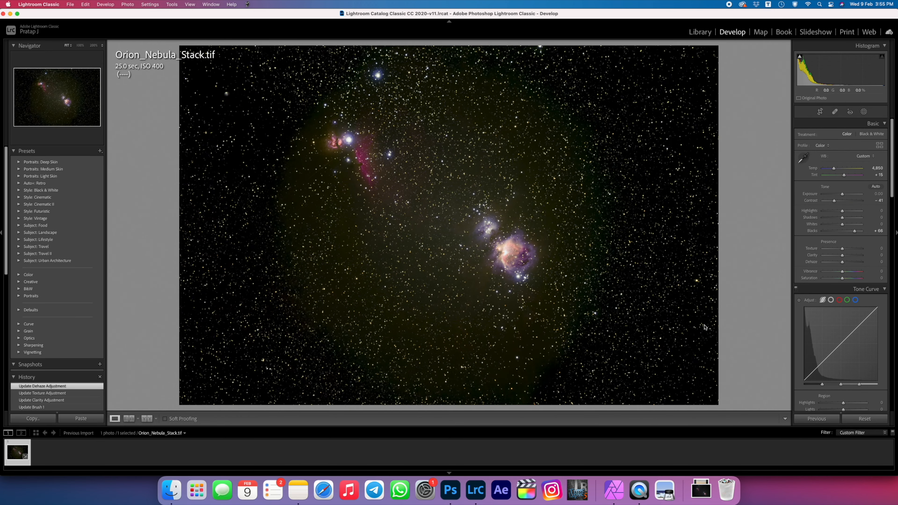
# - Crop the photo at its original aspect ratio, closer around the Flame, Horsehead and Orion nebulae, and apply the crop
pyautogui.press('r')
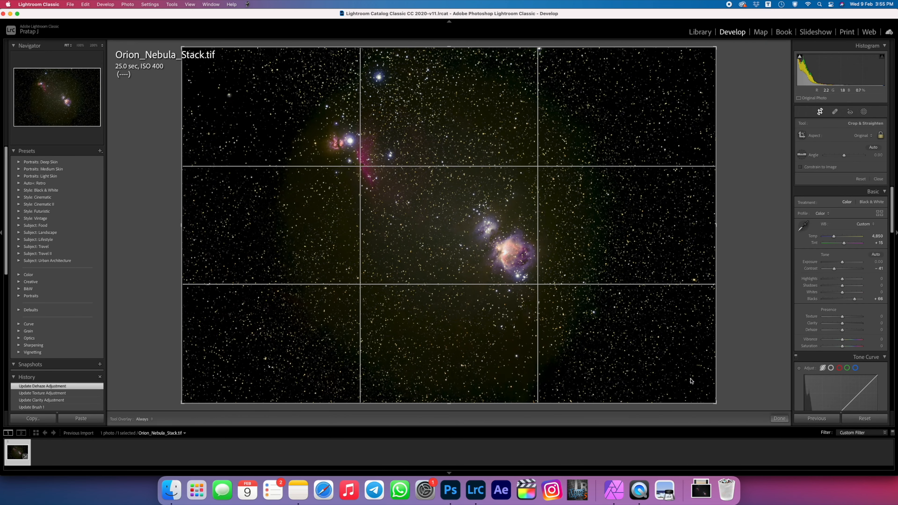
pyautogui.moveTo(714, 401); pyautogui.dragTo(621, 340)
pyautogui.moveTo(588, 300); pyautogui.dragTo(482, 260)
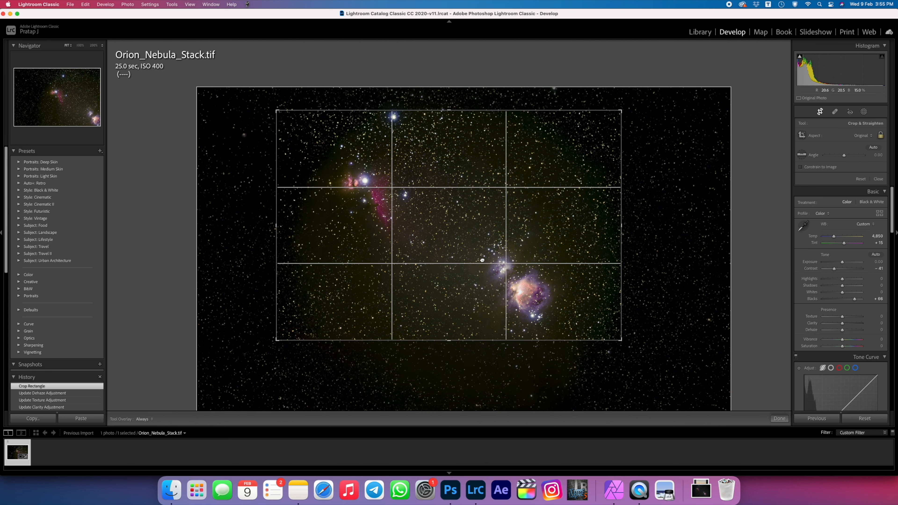
pyautogui.press('Return')
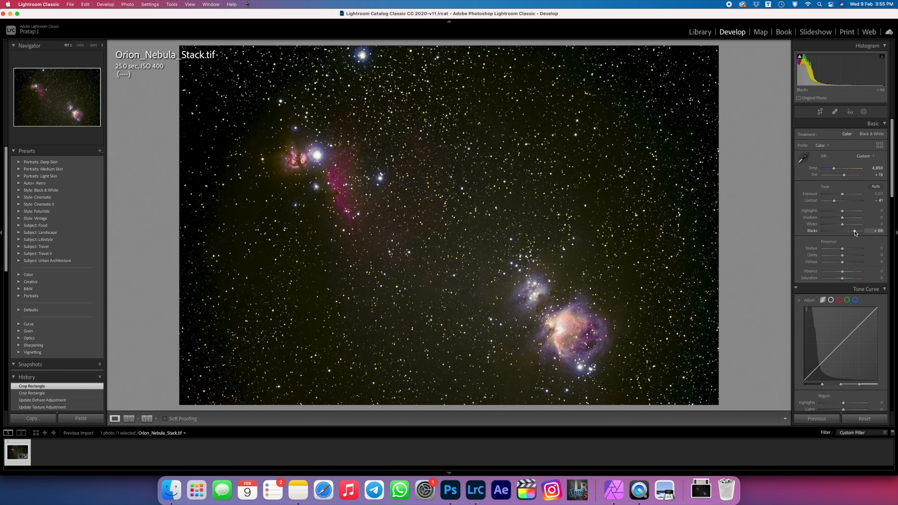
# - Set Blacks to +40, Contrast to −28 and Whites to +12, checking the highlight clipping preview for Whites
pyautogui.moveTo(853, 231); pyautogui.dragTo(848, 234)
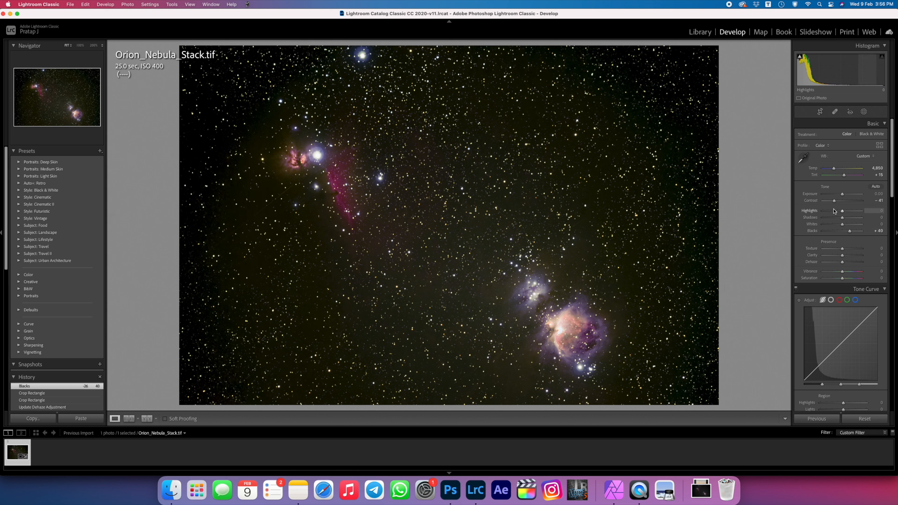
pyautogui.moveTo(833, 201); pyautogui.dragTo(837, 202)
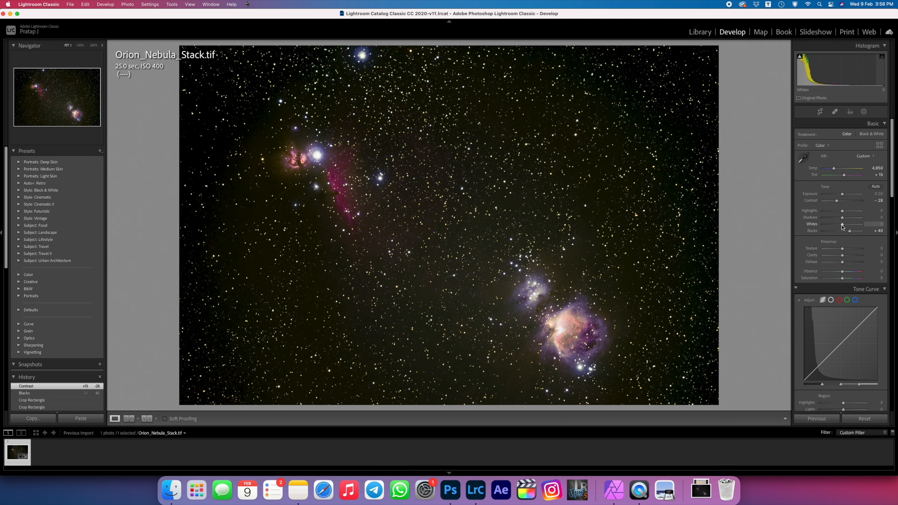
pyautogui.keyDown('alt'); pyautogui.click(842, 226); pyautogui.keyUp('alt')
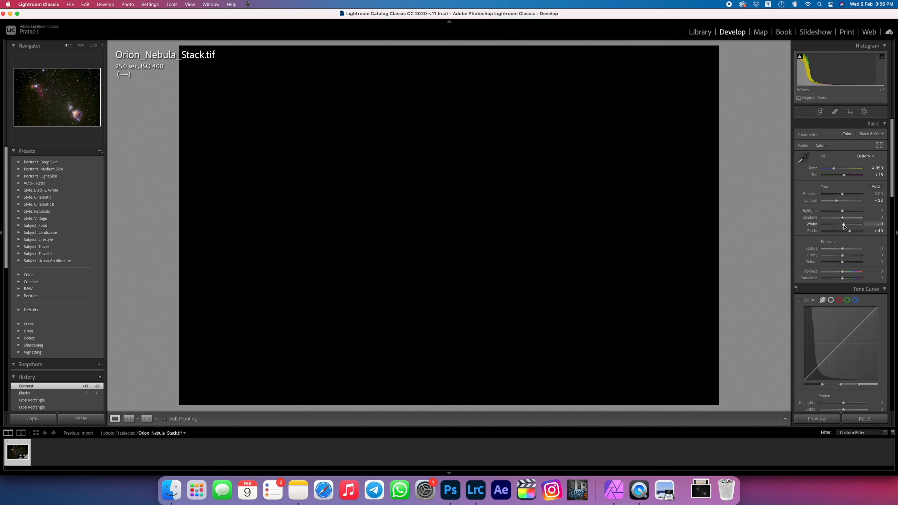
pyautogui.moveTo(844, 227); pyautogui.dragTo(844, 227)
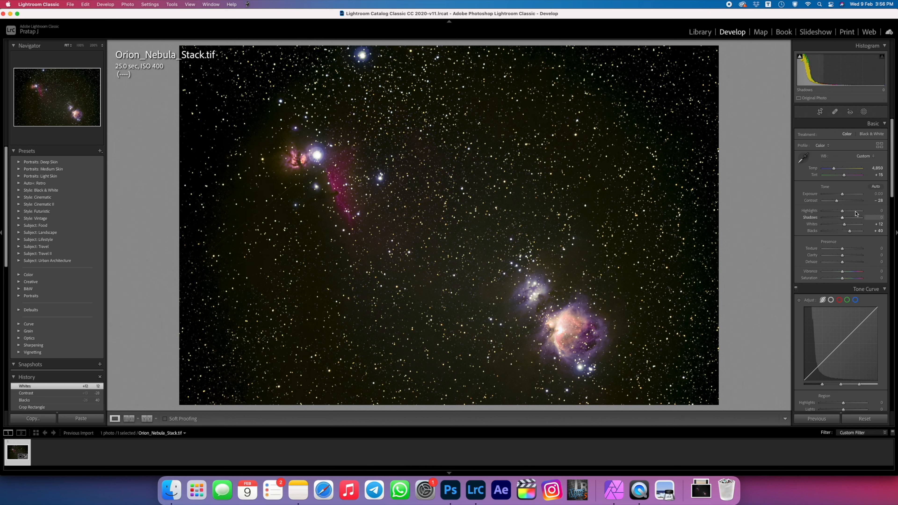
# - Set the Sharpening Amount to 70 and its Masking to 69, using the edge mask preview
pyautogui.moveTo(890, 167); pyautogui.dragTo(889, 296)
pyautogui.click(878, 294)
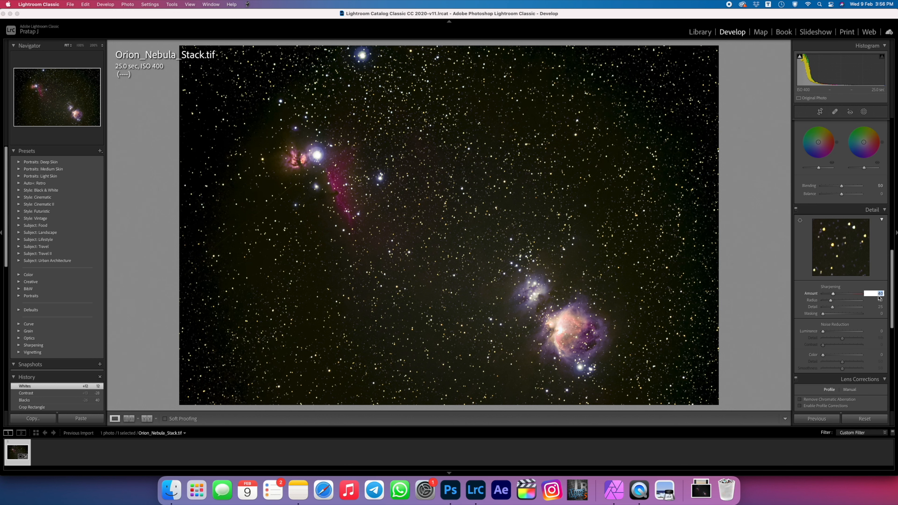
pyautogui.write('7')
pyautogui.press('Return')
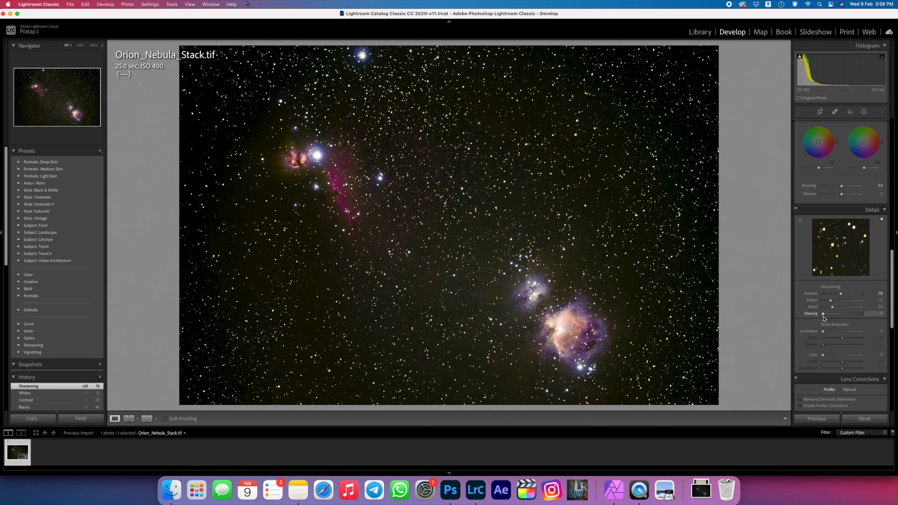
pyautogui.press('alt')
pyautogui.moveTo(822, 315); pyautogui.dragTo(846, 311)
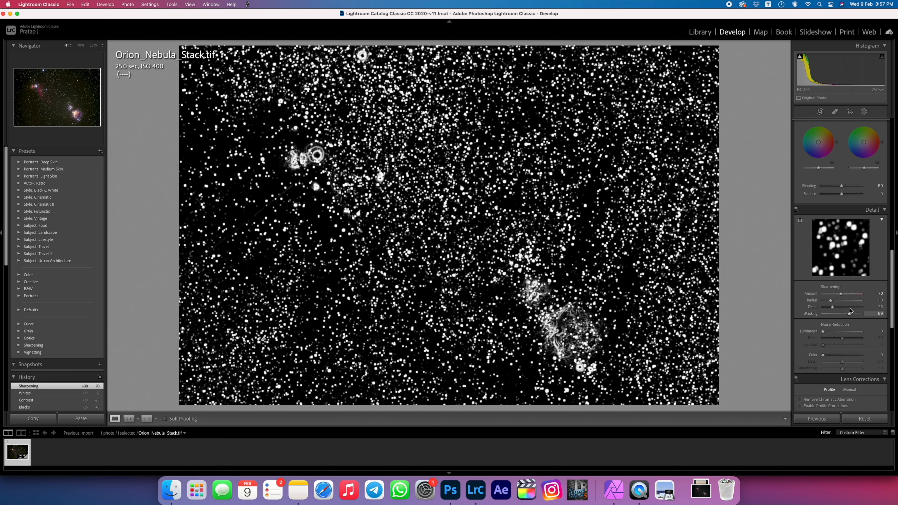
pyautogui.moveTo(849, 310); pyautogui.dragTo(850, 310)
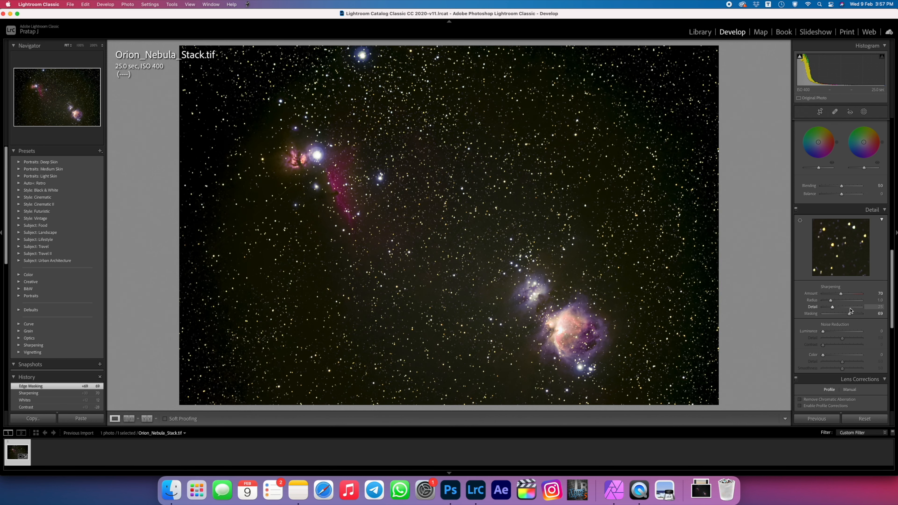
# - Clone out the thin diagonal streak in the sky to the lower left of the Flame Nebula with Spot Removal
pyautogui.click(558, 327)
pyautogui.click(562, 302)
pyautogui.click(286, 158)
pyautogui.click(562, 156)
pyautogui.click(278, 177)
pyautogui.moveTo(303, 234); pyautogui.dragTo(385, 215)
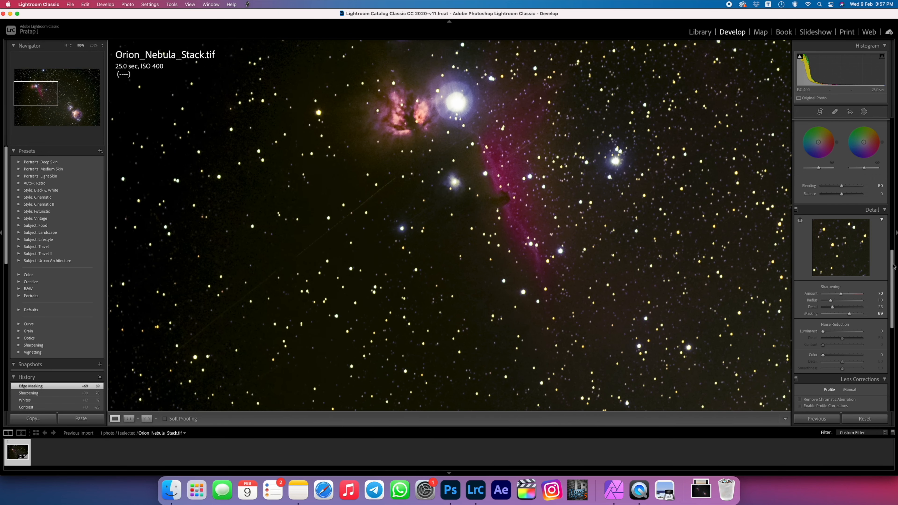
pyautogui.scroll(10, 893, 266)
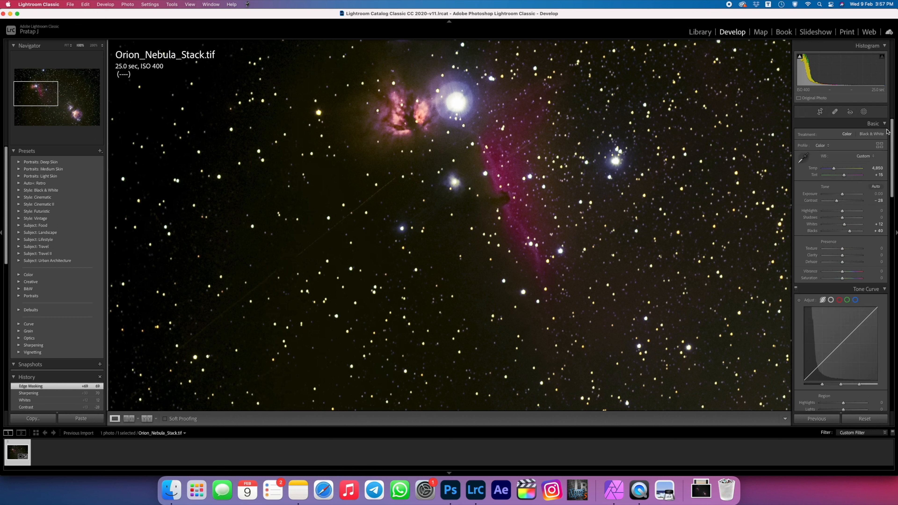
pyautogui.click(834, 112)
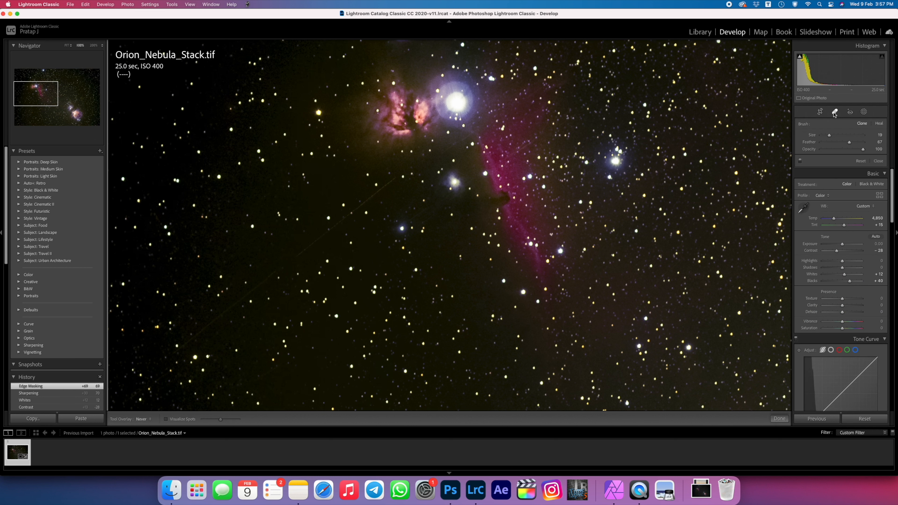
pyautogui.click(395, 178)
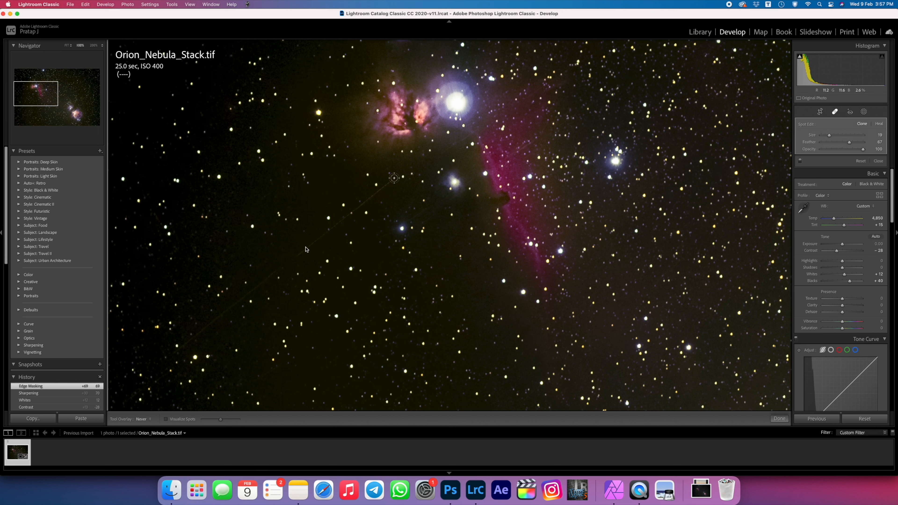
pyautogui.keyDown('shift'); pyautogui.click(182, 346); pyautogui.keyUp('shift')
pyautogui.press('super+z')
pyautogui.click(192, 340)
pyautogui.keyDown('shift'); pyautogui.click(185, 345); pyautogui.keyUp('shift')
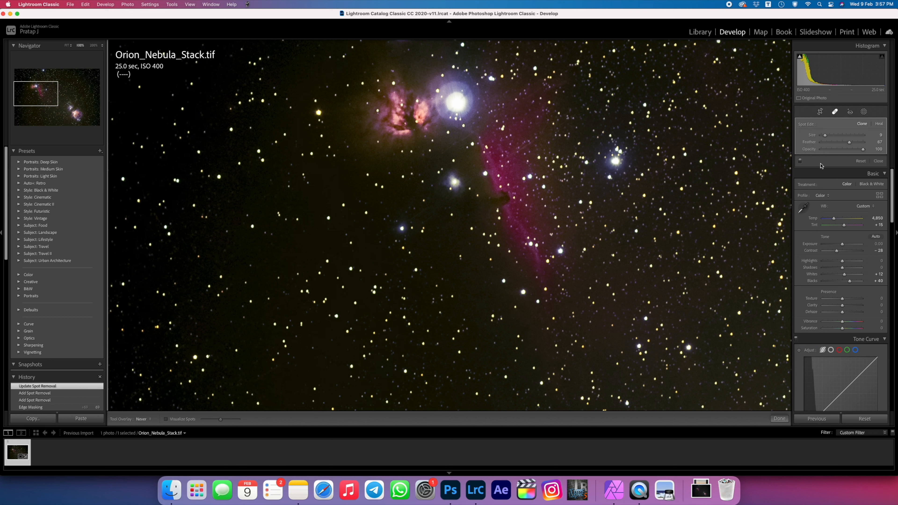
# - Compare the photo with and without spot removal, leave it enabled, finish spot editing and view the whole photo
pyautogui.click(800, 161)
pyautogui.click(800, 161)
pyautogui.click(800, 161)
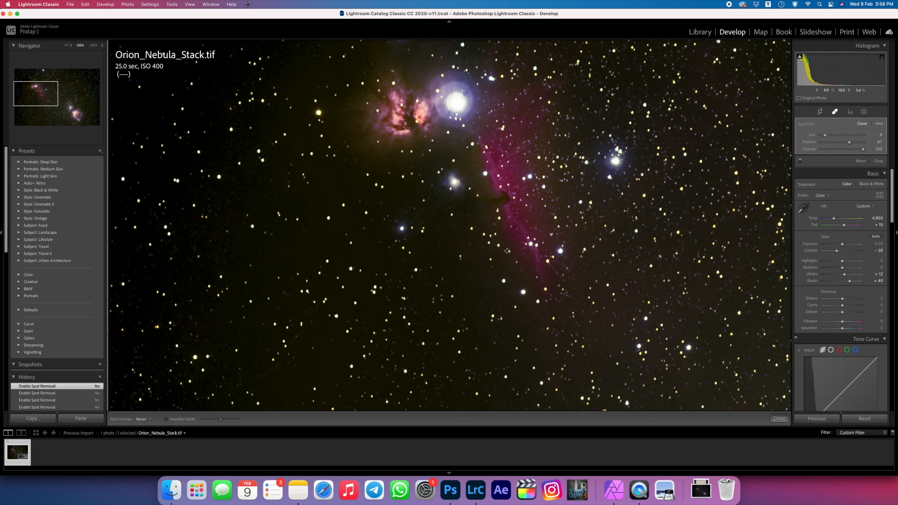
pyautogui.click(779, 418)
pyautogui.click(655, 221)
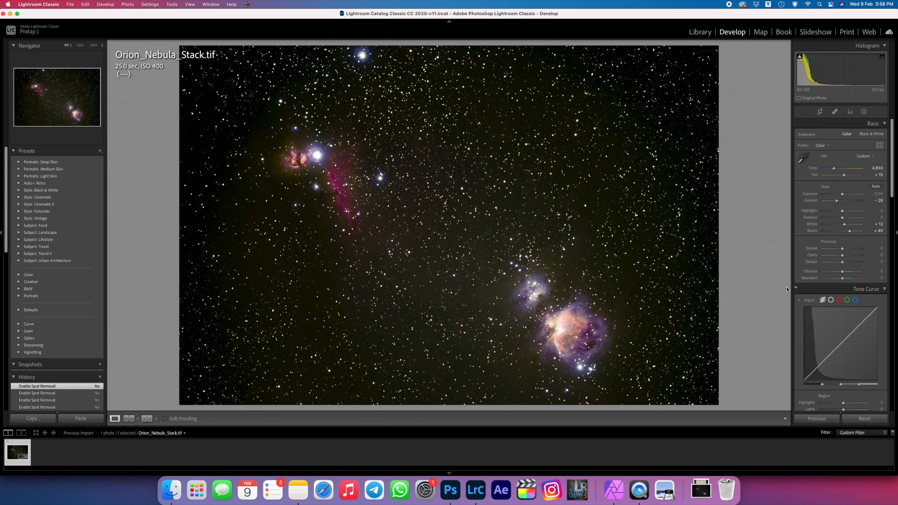
# - Examine the Orion Nebula and the Horsehead and Flame region at 100% zoom, and return to the whole photo
pyautogui.click(567, 345)
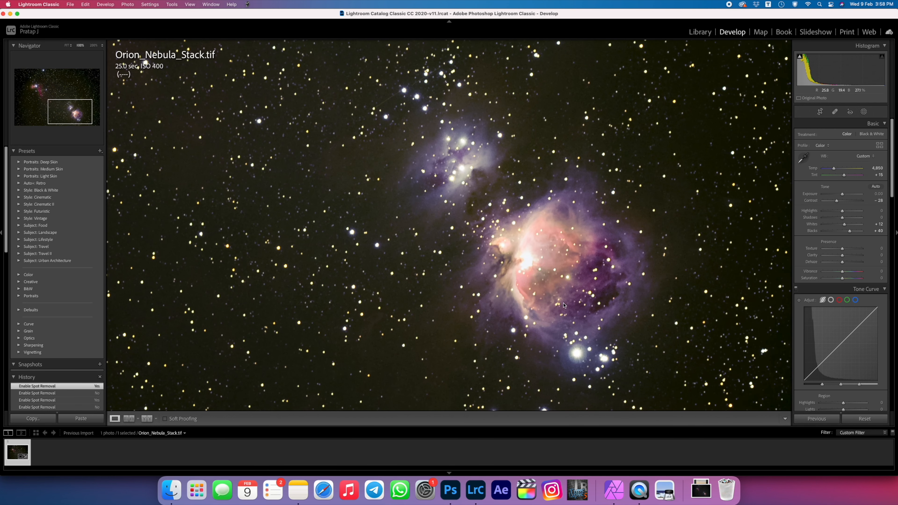
pyautogui.scroll(10, 525, 233)
pyautogui.hscroll(-10, 524, 232)
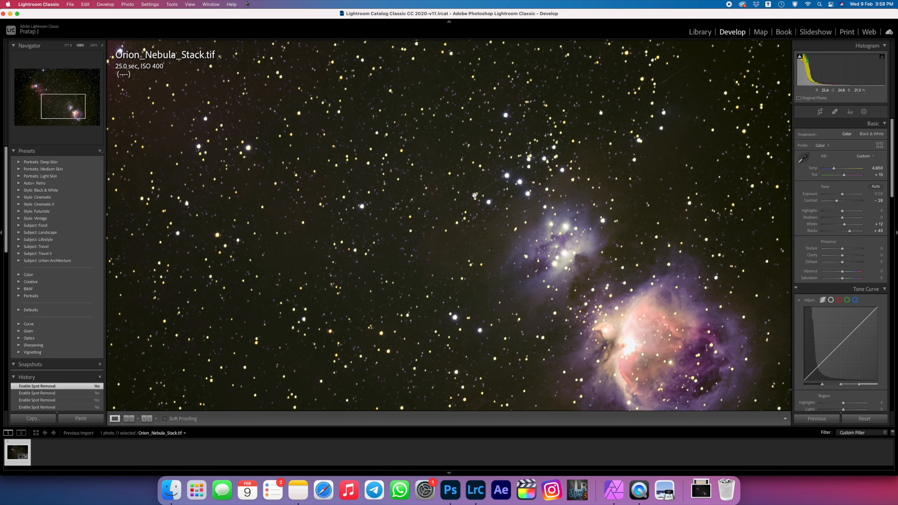
pyautogui.scroll(5, 546, 231)
pyautogui.hscroll(-10, 546, 231)
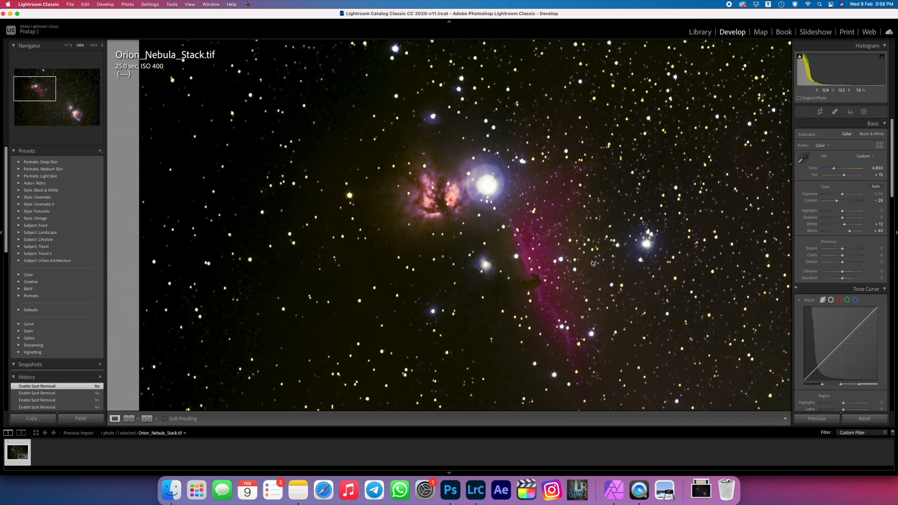
pyautogui.scroll(-15, 531, 275)
pyautogui.hscroll(15, 531, 275)
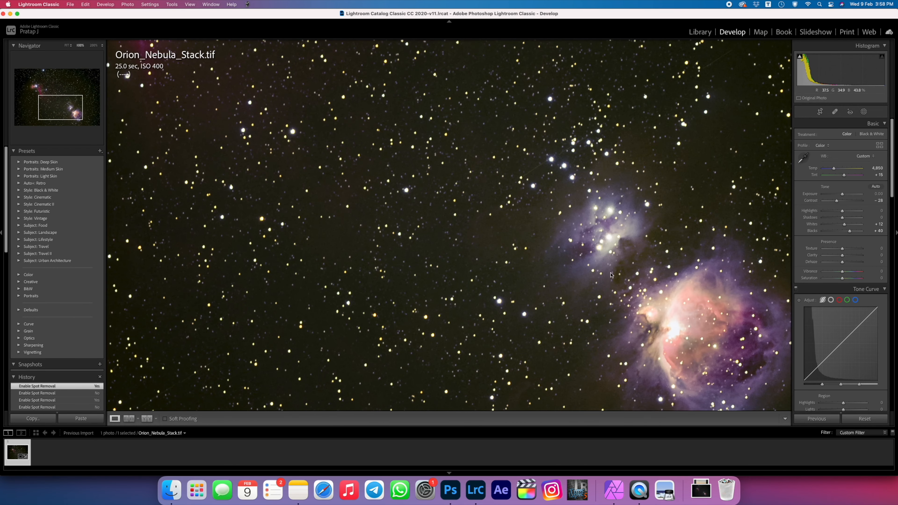
pyautogui.click(559, 257)
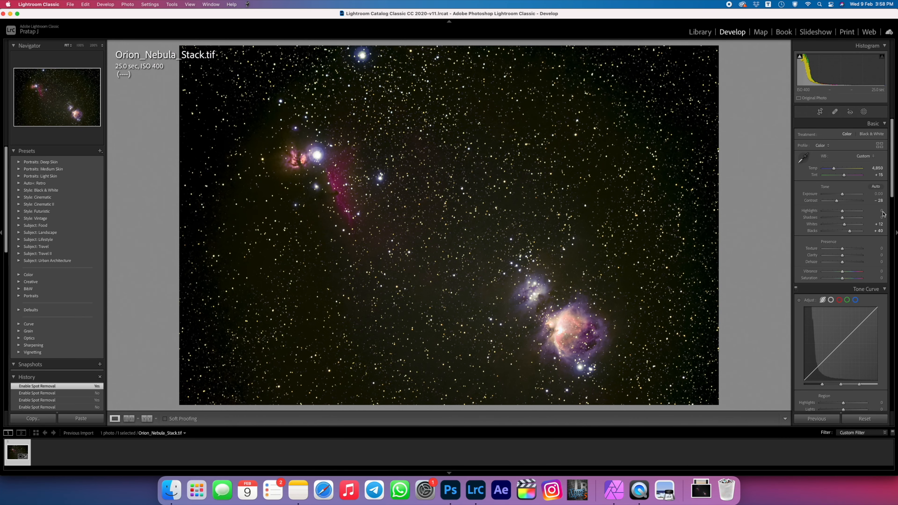
# - Set Luminance noise reduction to 30 and check the smoothing on the Orion Nebula at 100% zoom
pyautogui.scroll(-3, 890, 212)
pyautogui.scroll(-15, 889, 216)
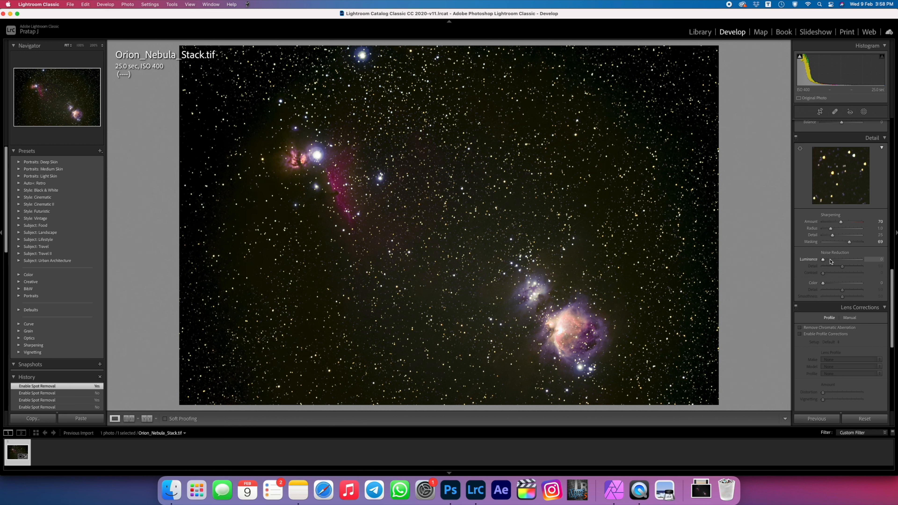
pyautogui.click(830, 261)
pyautogui.click(874, 259)
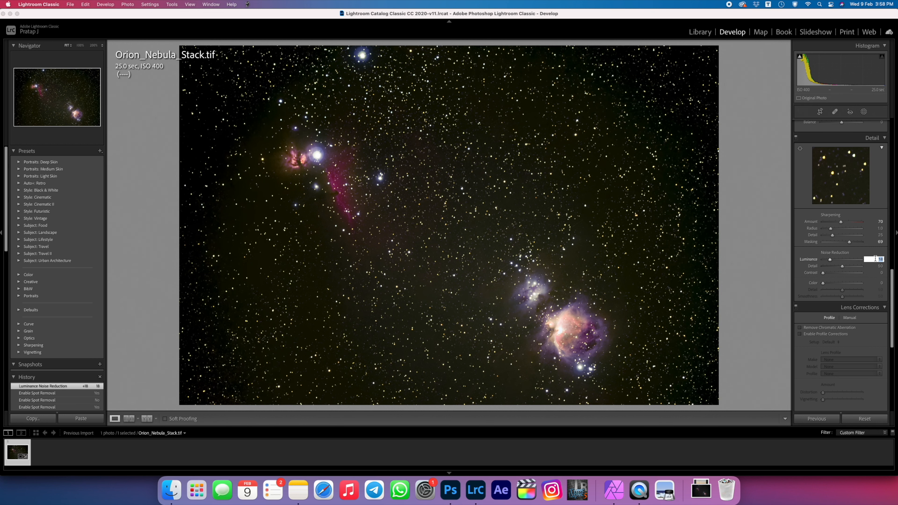
pyautogui.press('Return')
pyautogui.click(566, 320)
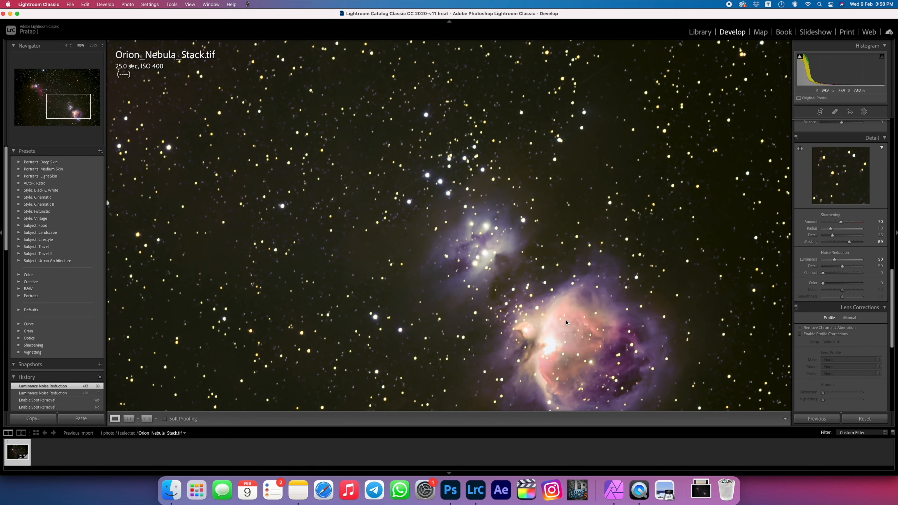
pyautogui.click(567, 323)
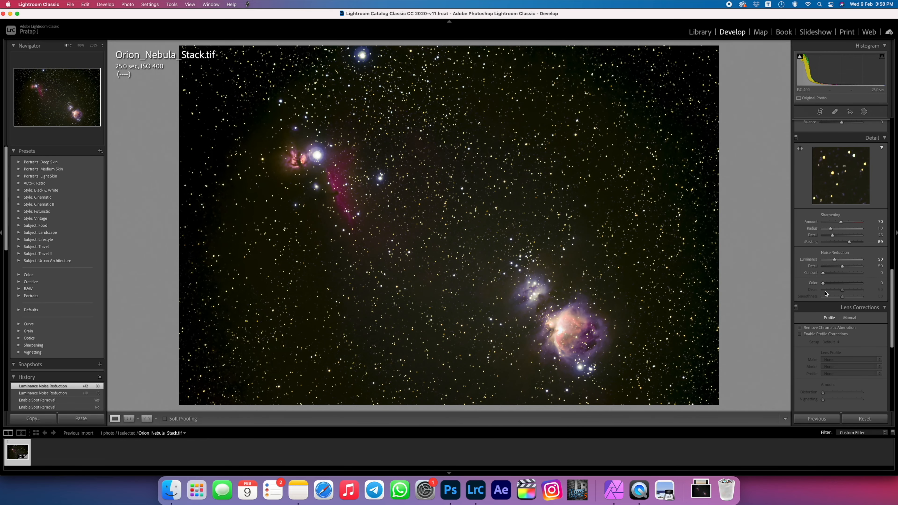
pyautogui.scroll(10, 891, 276)
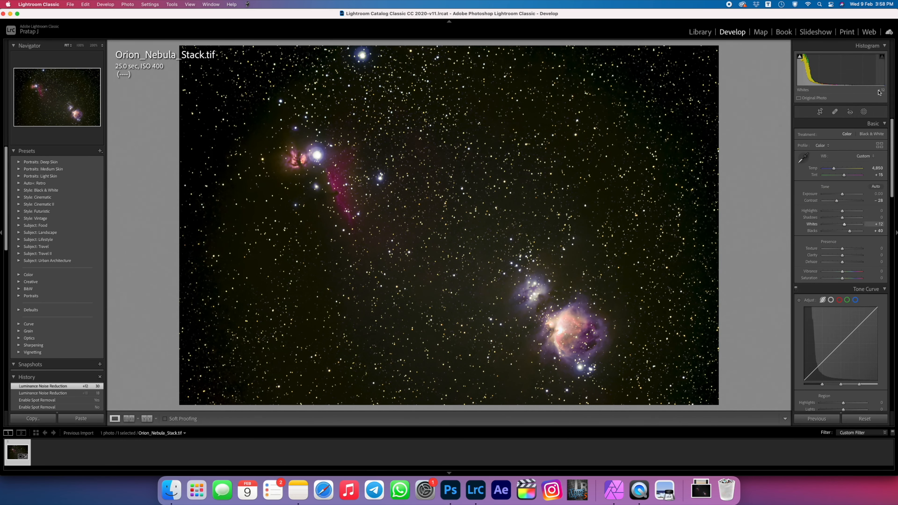